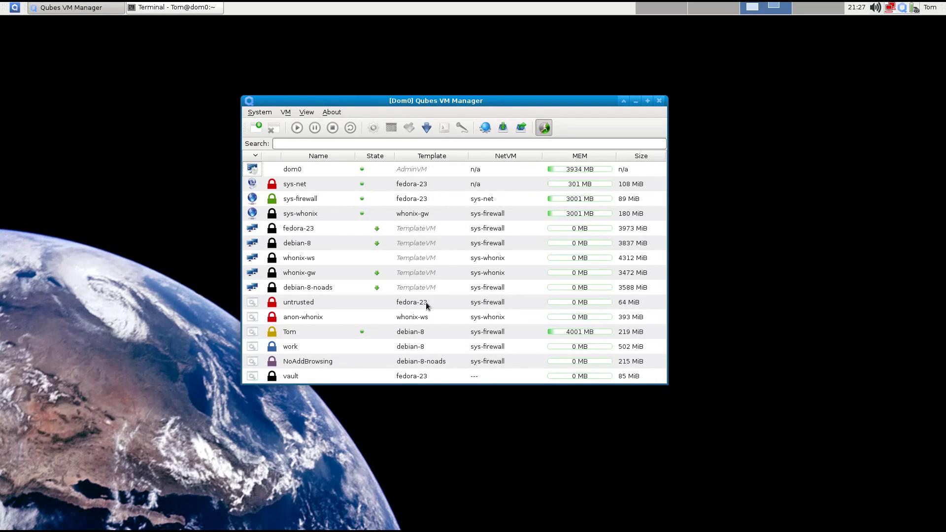
- Try to delete the debian-8-noads template VM
{"action": "right_click", "coordinate": [299, 287]}
{"action": "left_click", "coordinate": [325, 429]}
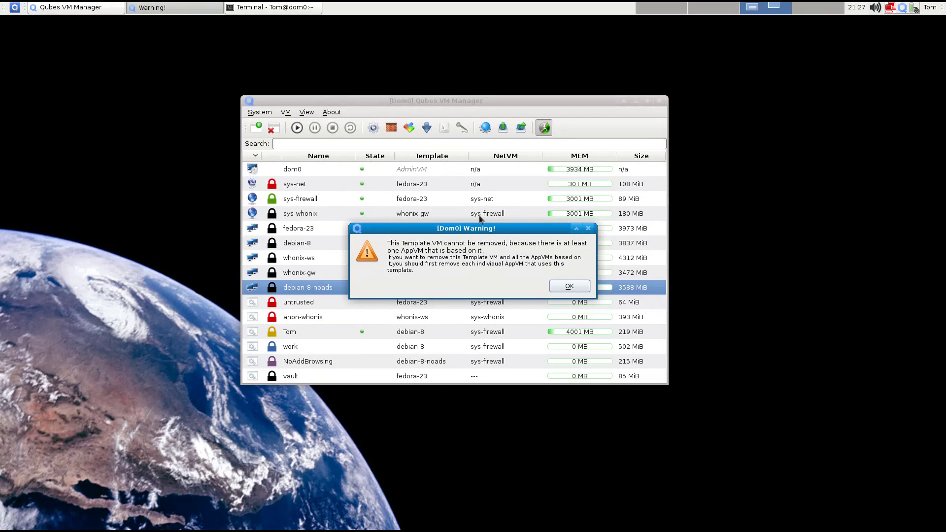
{"action": "left_click", "coordinate": [584, 288]}
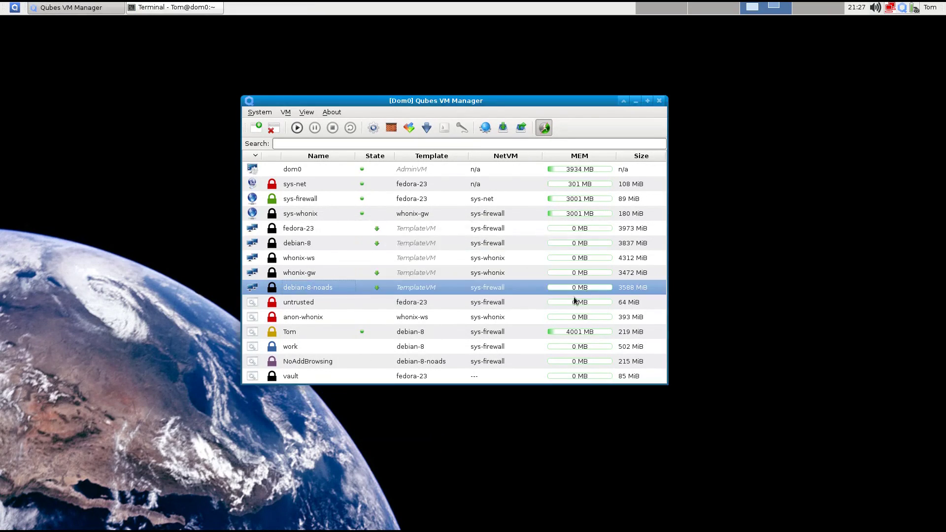
- Change the NoAddBrowsing VM's template to debian-8 and save its settings
{"action": "right_click", "coordinate": [403, 361]}
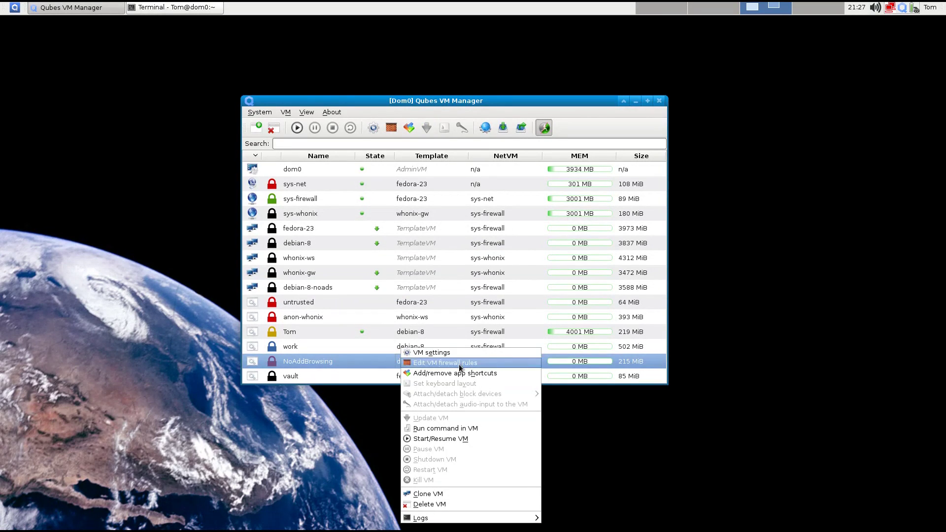
{"action": "left_click", "coordinate": [426, 351]}
{"action": "left_click", "coordinate": [547, 201]}
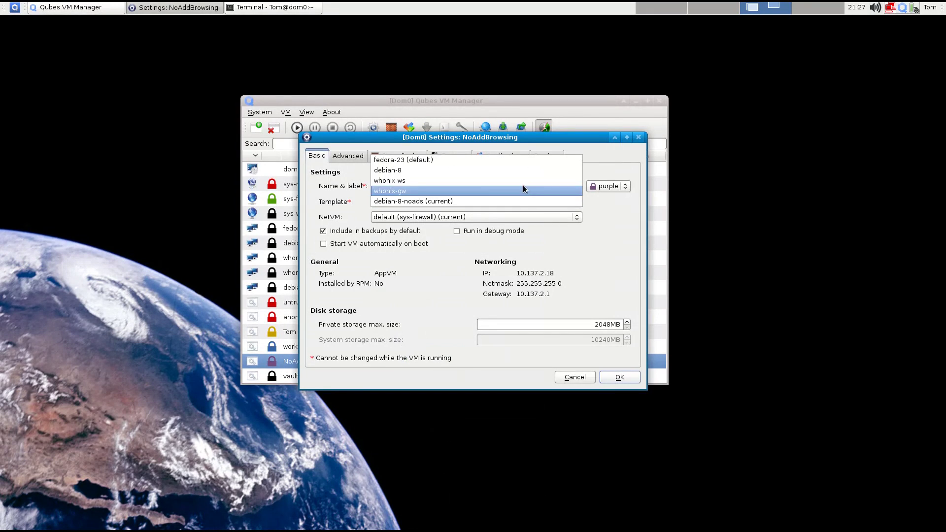
{"action": "left_click", "coordinate": [523, 171]}
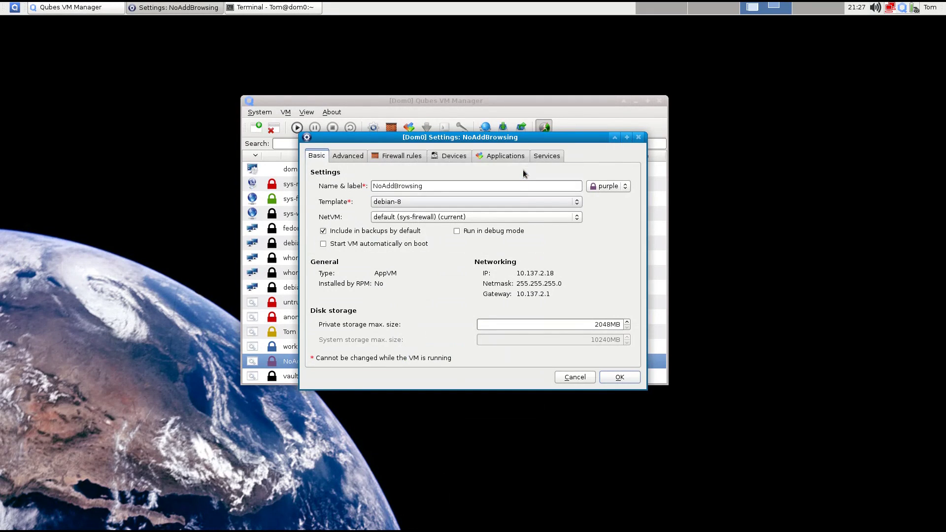
{"action": "left_click", "coordinate": [625, 377]}
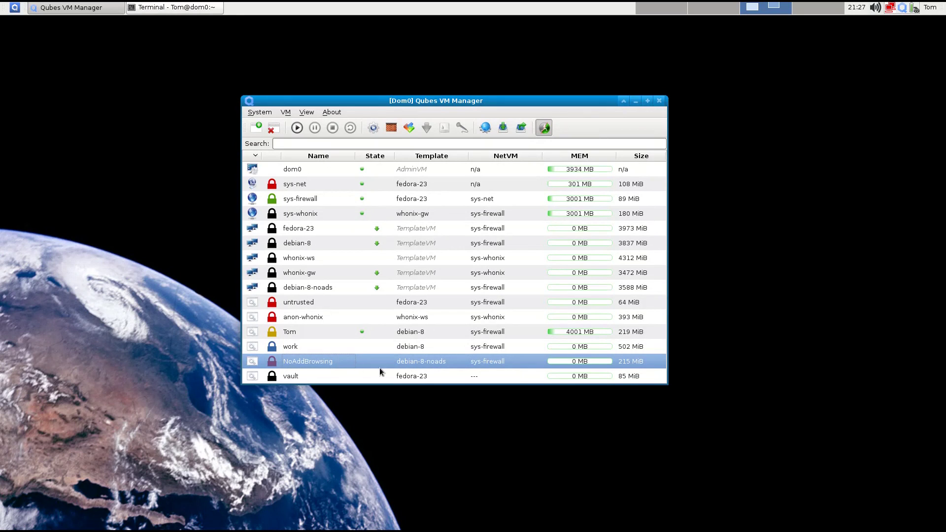
{"action": "right_click", "coordinate": [409, 362]}
{"action": "left_click", "coordinate": [424, 353]}
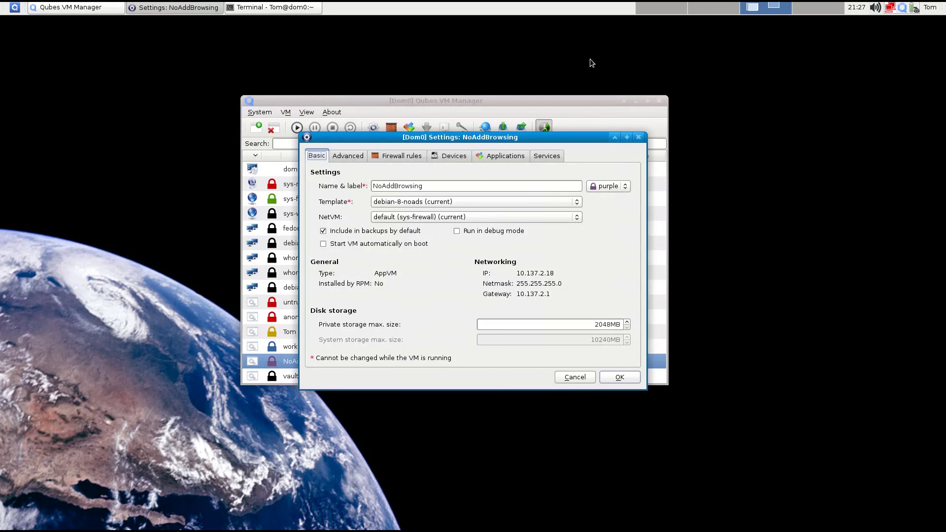
{"action": "left_click", "coordinate": [472, 200]}
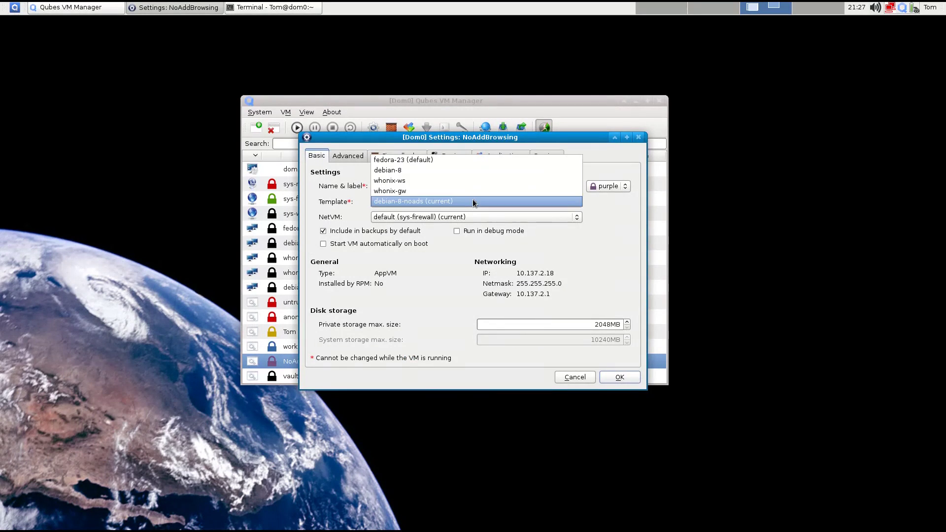
{"action": "left_click", "coordinate": [432, 167]}
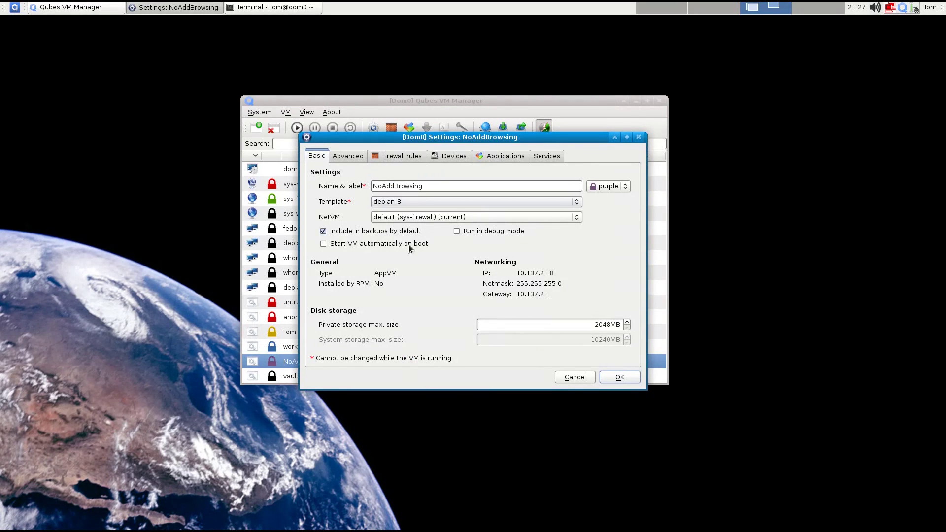
{"action": "left_click", "coordinate": [620, 378]}
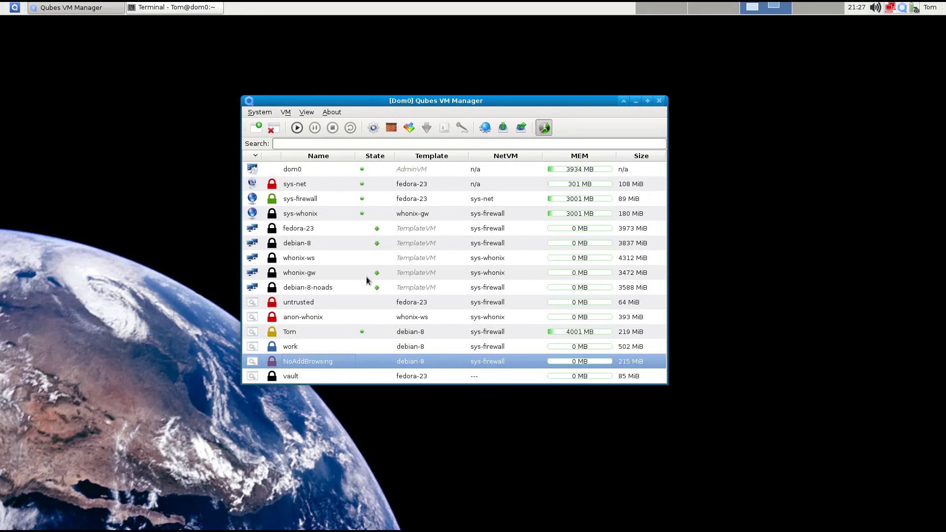
- Start deleting the debian-8-noads template VM and cancel at the removal confirmation
{"action": "right_click", "coordinate": [312, 288]}
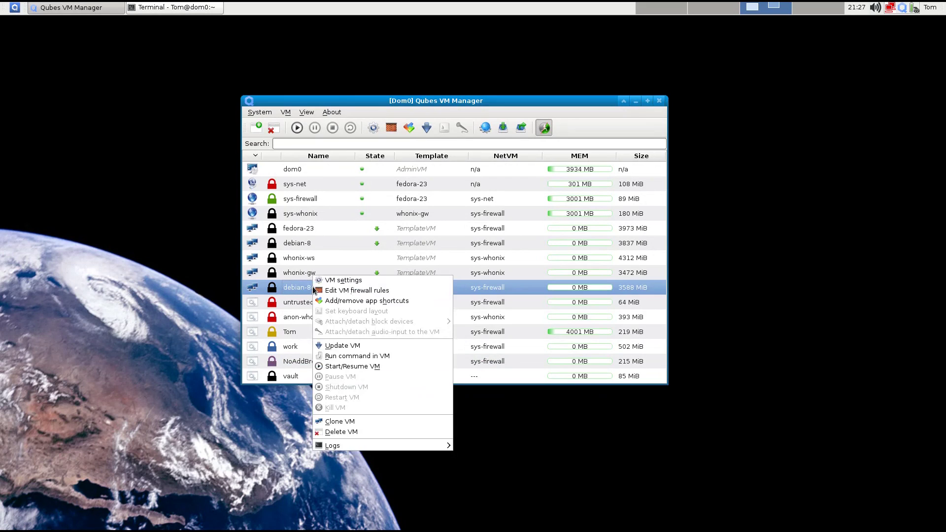
{"action": "left_click", "coordinate": [339, 433]}
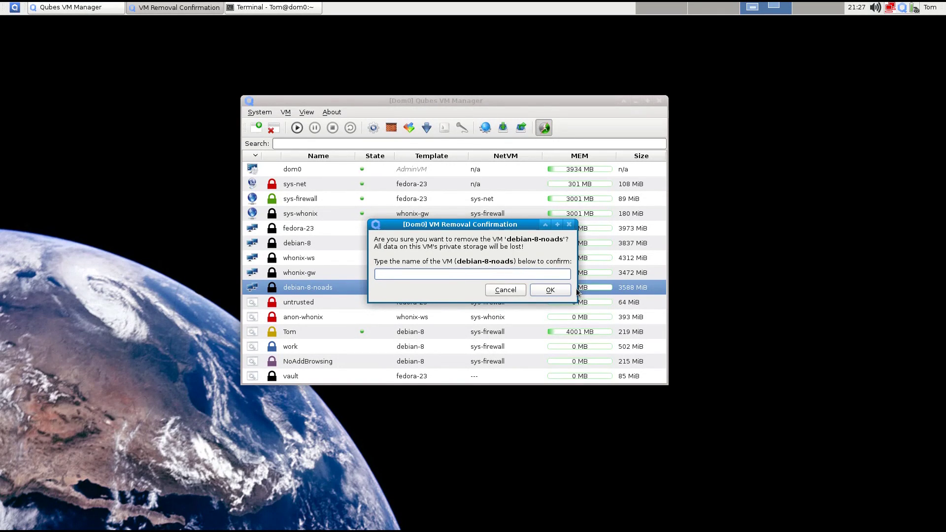
{"action": "left_click", "coordinate": [507, 290]}
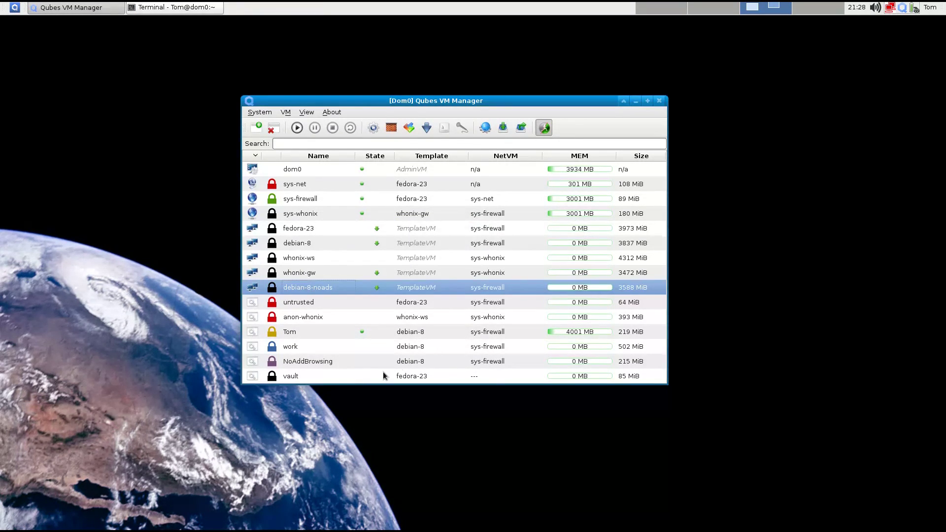
- Set the NoAddBrowsing VM's template back to debian-8-noads and save its settings
{"action": "left_click", "coordinate": [413, 360]}
{"action": "right_click", "coordinate": [412, 359]}
{"action": "left_click", "coordinate": [424, 353]}
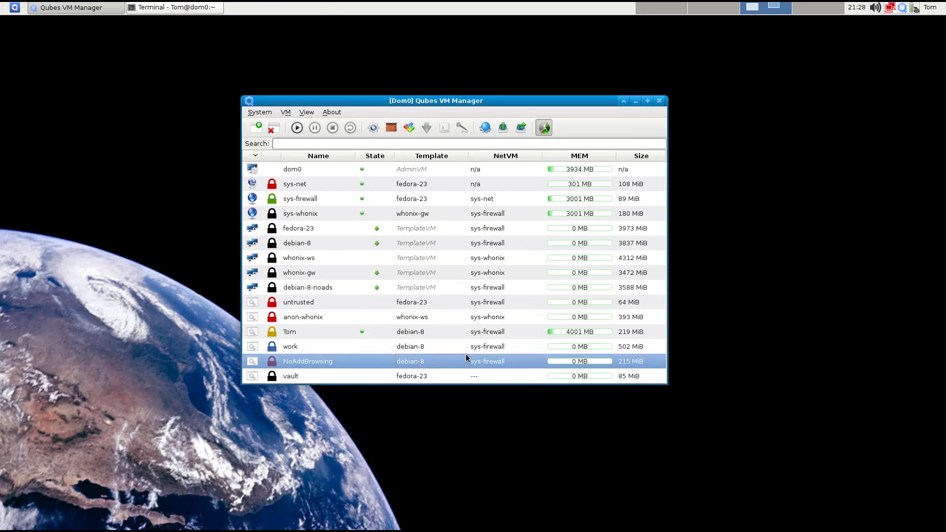
{"action": "left_click", "coordinate": [480, 200]}
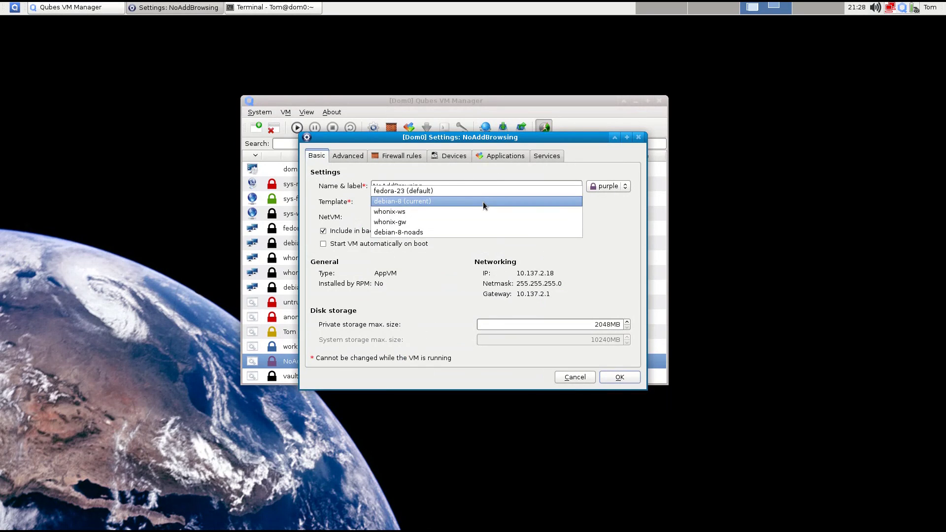
{"action": "left_click", "coordinate": [464, 226]}
{"action": "left_click", "coordinate": [606, 380]}
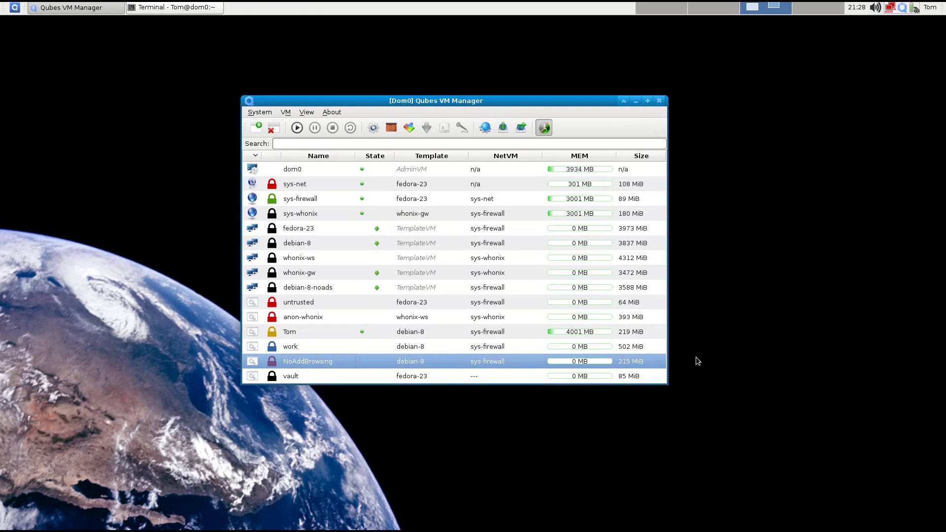
{"action": "left_click", "coordinate": [373, 127]}
{"action": "left_click", "coordinate": [505, 205]}
{"action": "left_click", "coordinate": [477, 231]}
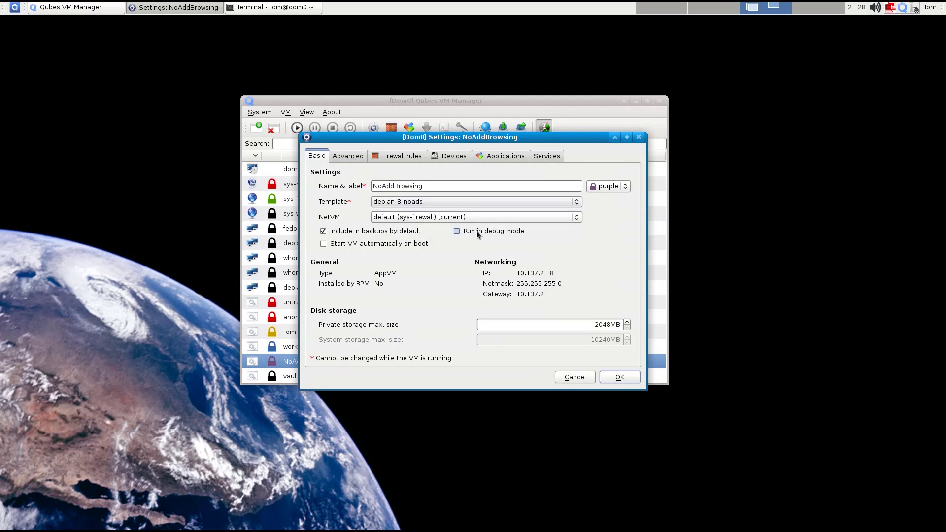
{"action": "left_click", "coordinate": [605, 375]}
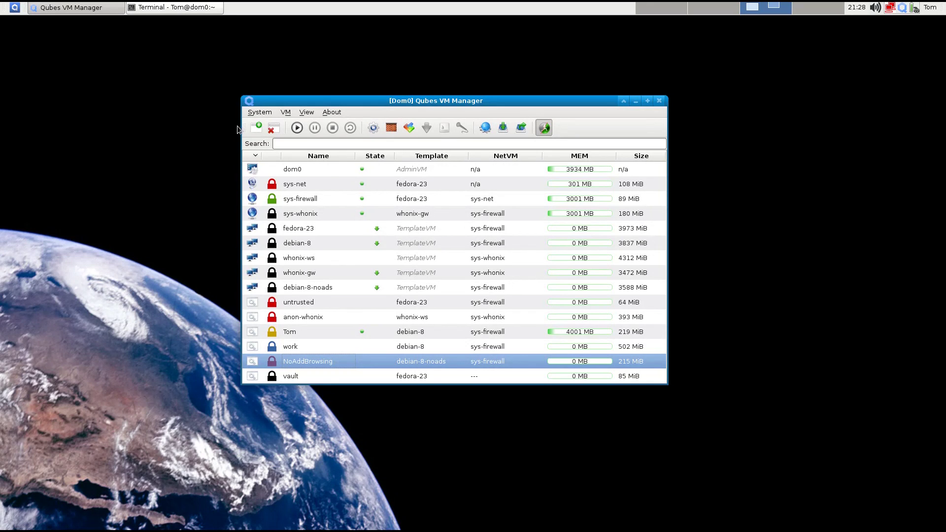
- Create a new AppVM named SwitchedToLinux with a yellow label, based on the debian-8 template
{"action": "left_click", "coordinate": [255, 131]}
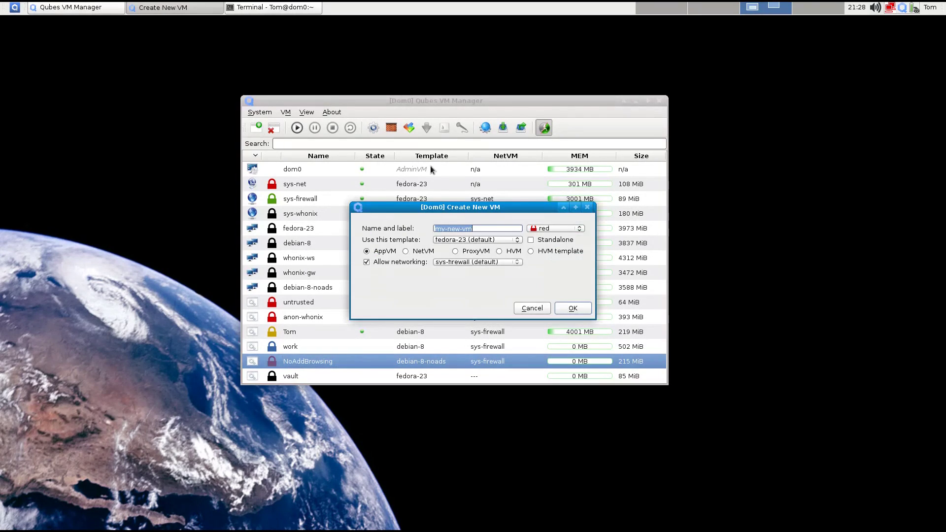
{"action": "type", "text": "SwitchedToLinux"}
{"action": "left_click", "coordinate": [512, 239]}
{"action": "left_click", "coordinate": [500, 250]}
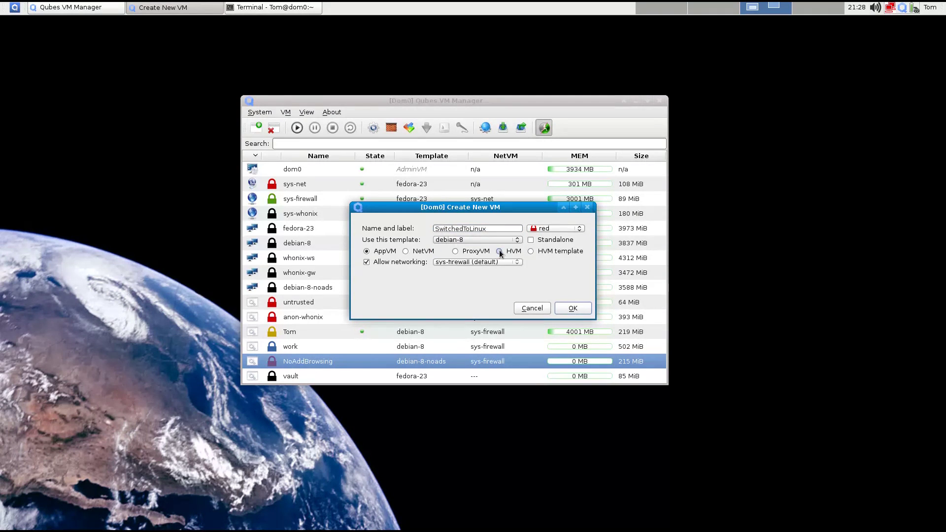
{"action": "left_click", "coordinate": [580, 229]}
{"action": "left_click", "coordinate": [561, 248]}
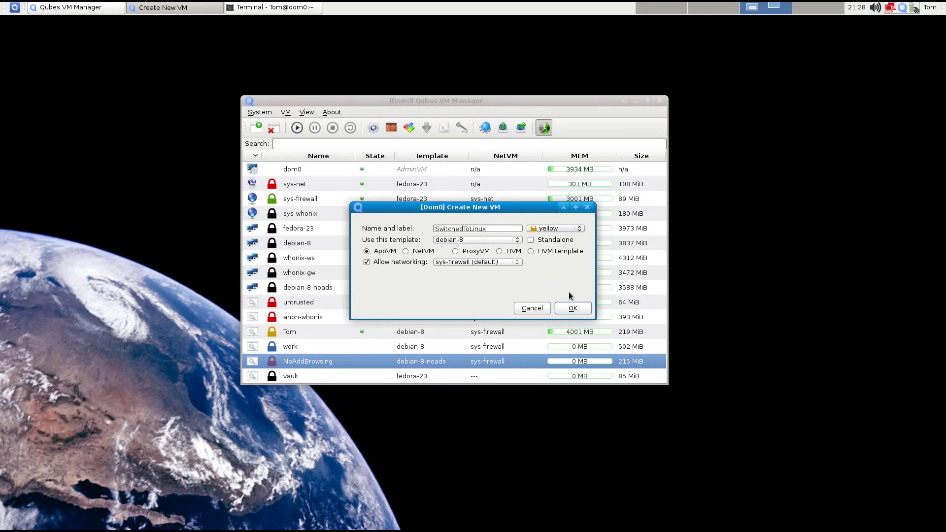
{"action": "left_click", "coordinate": [586, 308]}
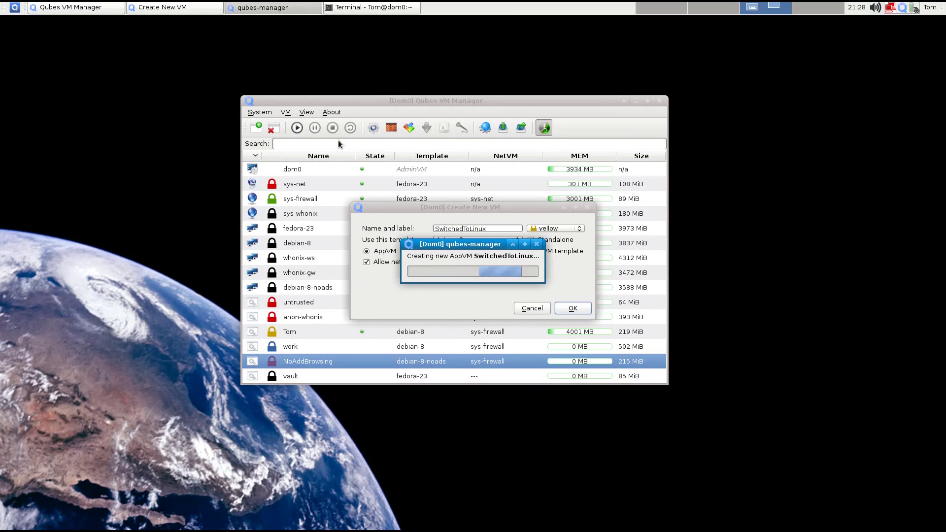
{"action": "left_click", "coordinate": [843, 37]}
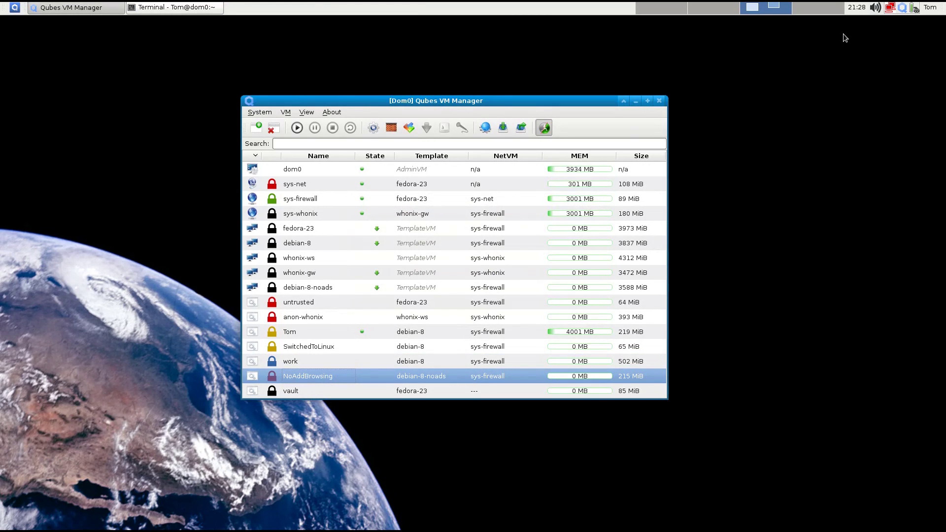
- In the SwitchedToLinux VM's settings, set the maximum private storage size to 4096 MB
{"action": "left_click", "coordinate": [320, 346]}
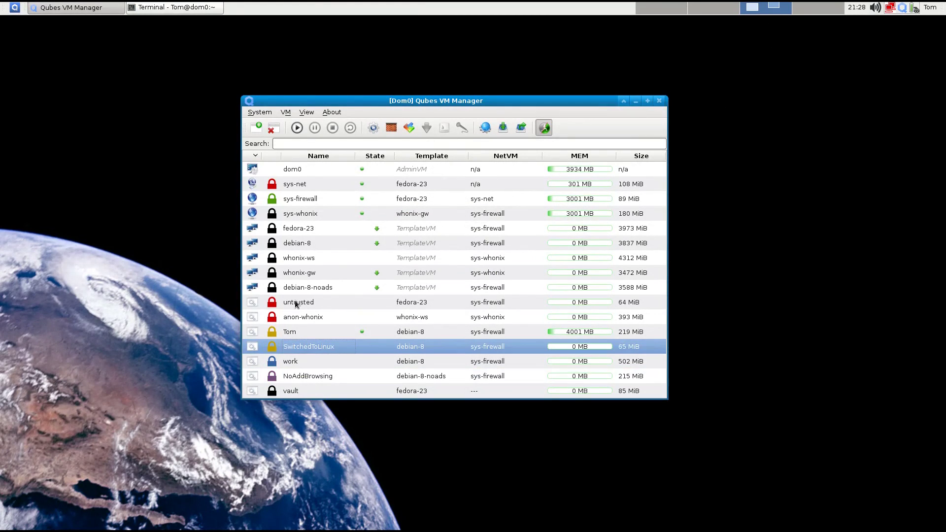
{"action": "left_click", "coordinate": [374, 128]}
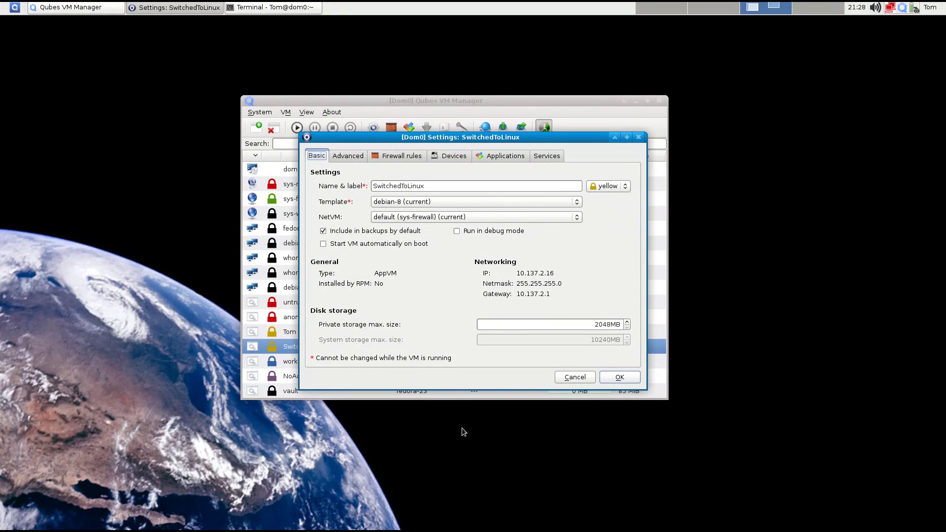
{"action": "left_click", "coordinate": [598, 326]}
{"action": "key", "text": "BackSpace"}
{"action": "type", "text": "4"}
{"action": "key", "text": "Right"}
{"action": "key", "text": "shift+Right"}
{"action": "key", "text": "shift+Right"}
{"action": "type", "text": "96"}
- Review the VM's advanced, firewall and device settings, and add Document Viewer, Firefox ESR, gedit and KeePassX to its selected applications
{"action": "left_click", "coordinate": [347, 157]}
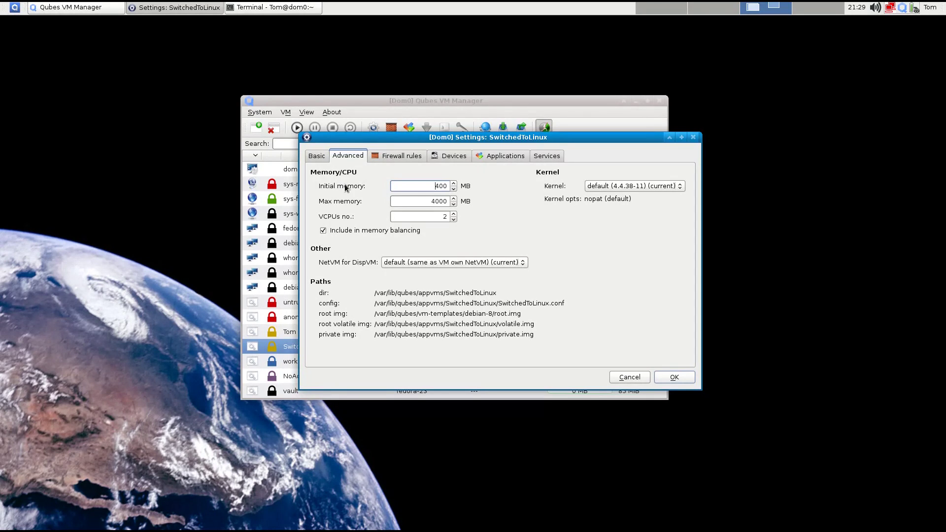
{"action": "left_click", "coordinate": [400, 155]}
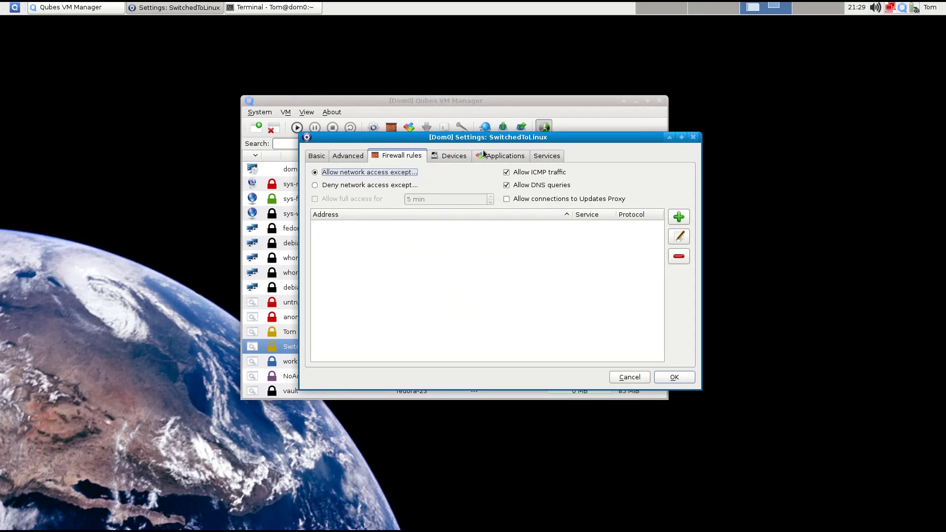
{"action": "left_click", "coordinate": [461, 157]}
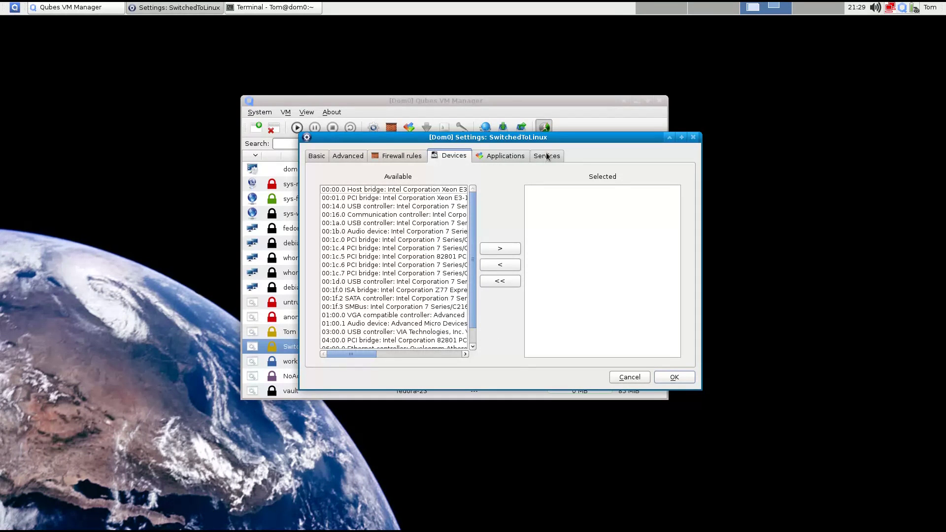
{"action": "left_click", "coordinate": [506, 157]}
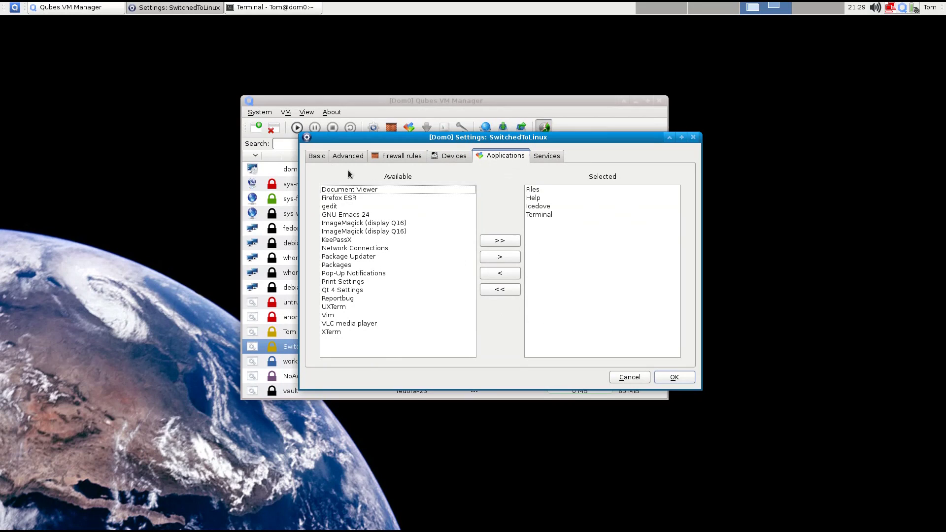
{"action": "left_click", "coordinate": [351, 189]}
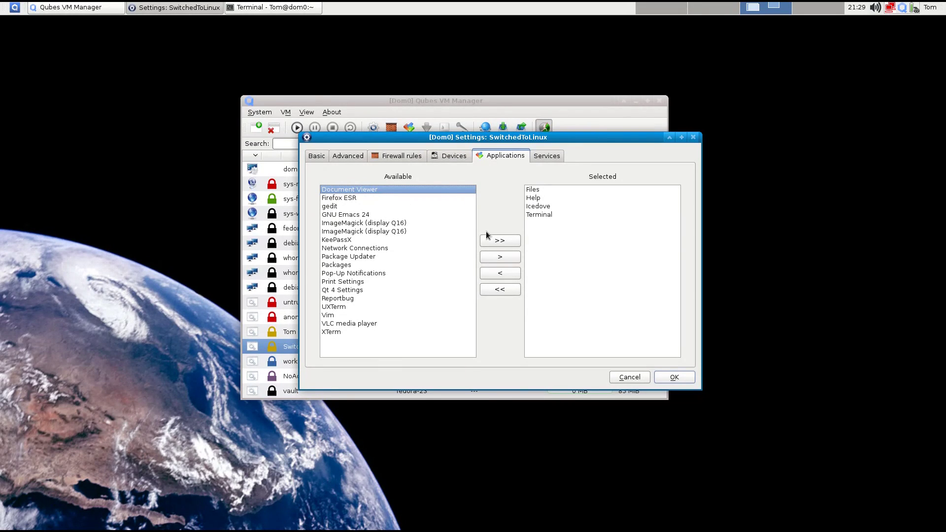
{"action": "left_click", "coordinate": [502, 257]}
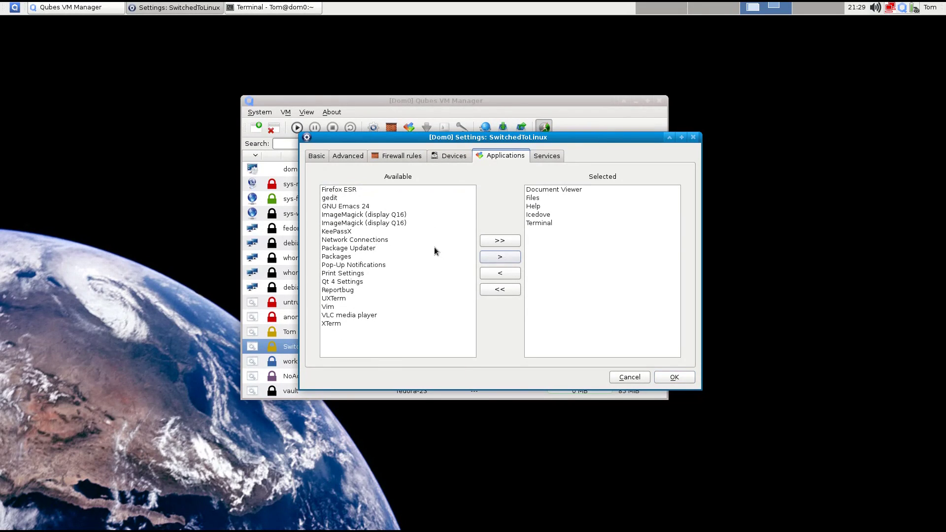
{"action": "left_click", "coordinate": [370, 190]}
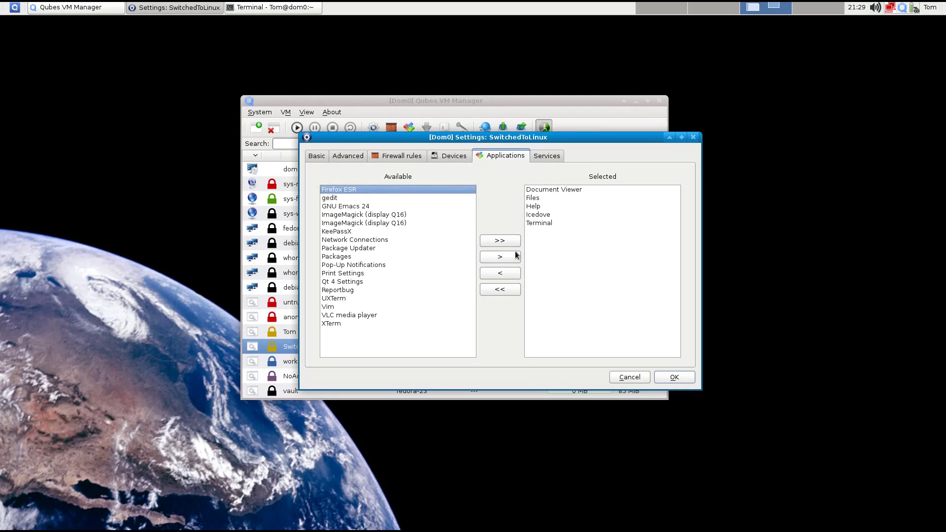
{"action": "left_click", "coordinate": [500, 254]}
{"action": "left_click", "coordinate": [347, 189]}
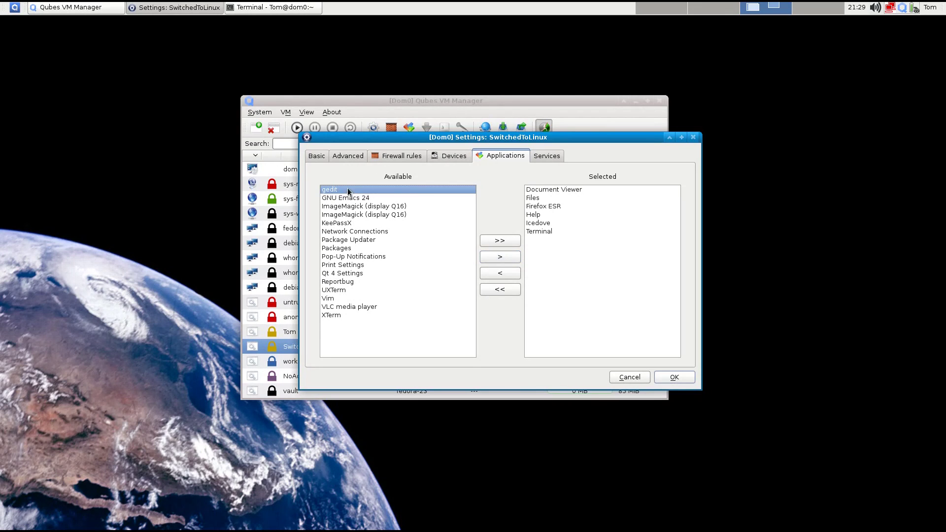
{"action": "left_click", "coordinate": [508, 256]}
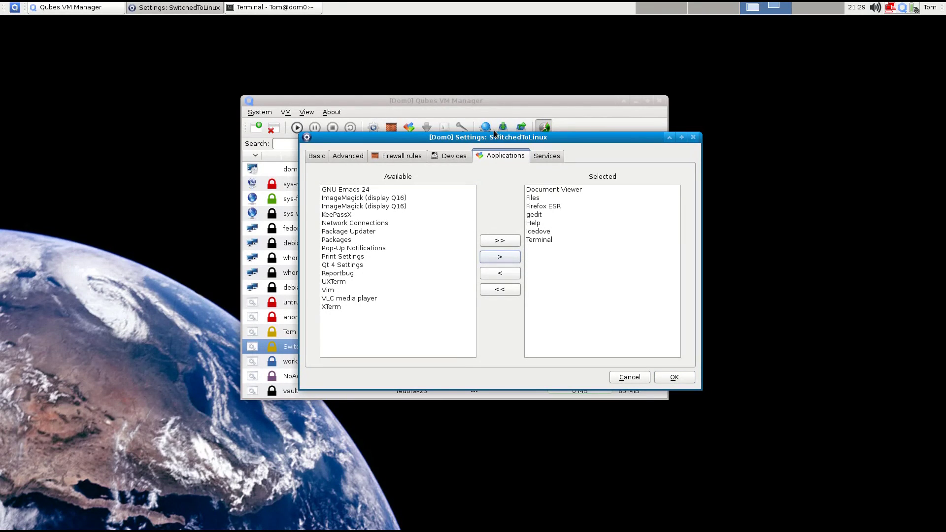
{"action": "left_click", "coordinate": [348, 214]}
{"action": "left_click", "coordinate": [507, 258]}
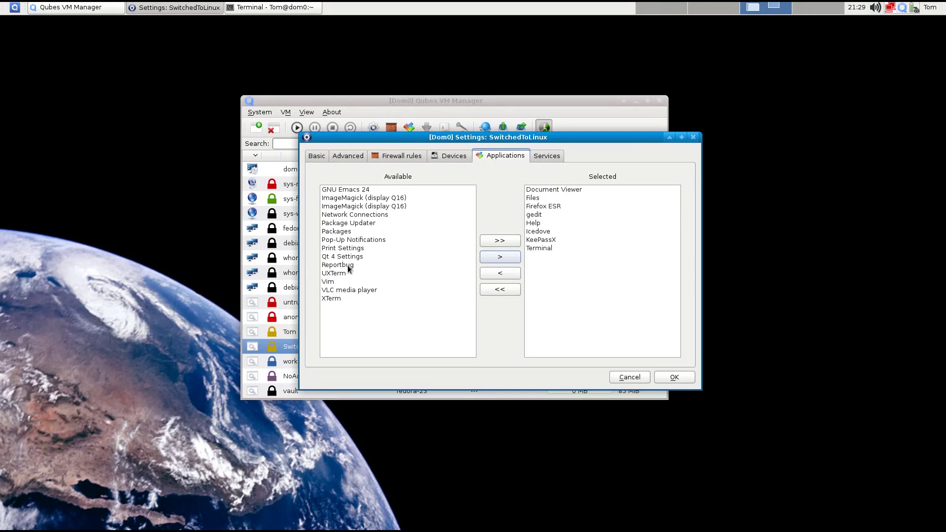
- Add VLC media player to the SwitchedToLinux VM's selected applications, remove Help from them, and save the settings
{"action": "left_click", "coordinate": [331, 291]}
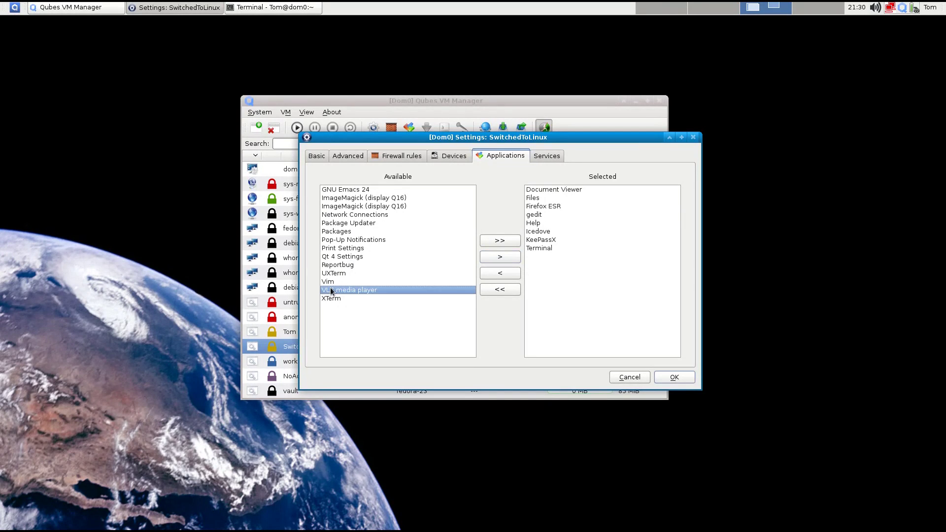
{"action": "left_click", "coordinate": [489, 257]}
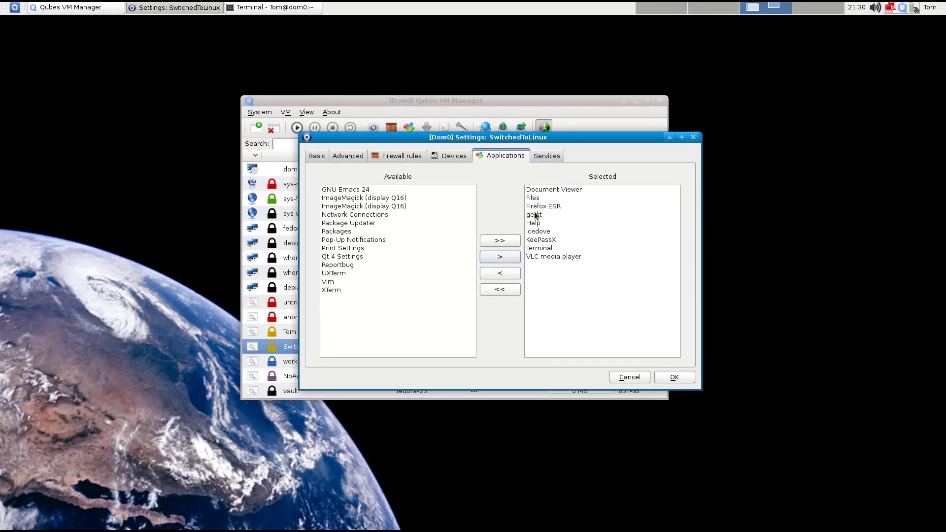
{"action": "left_click", "coordinate": [537, 224]}
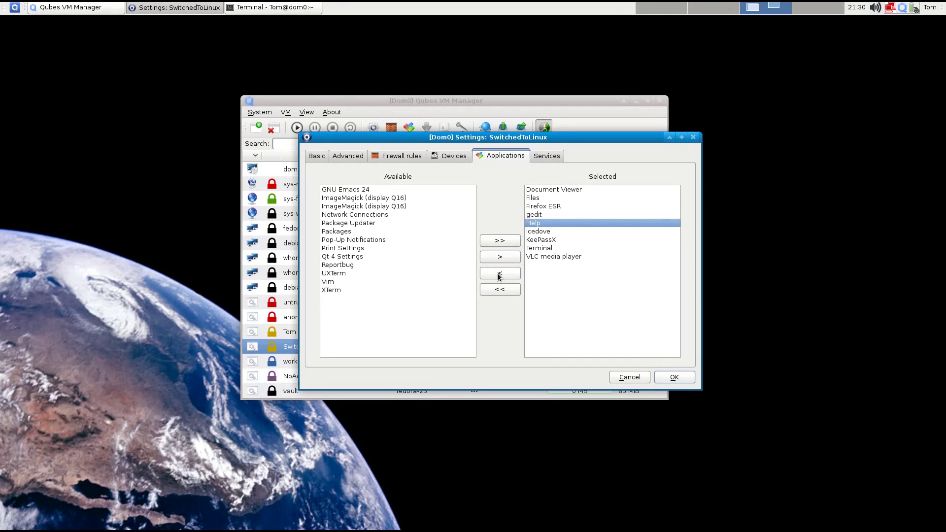
{"action": "left_click", "coordinate": [498, 275]}
{"action": "left_click", "coordinate": [536, 226]}
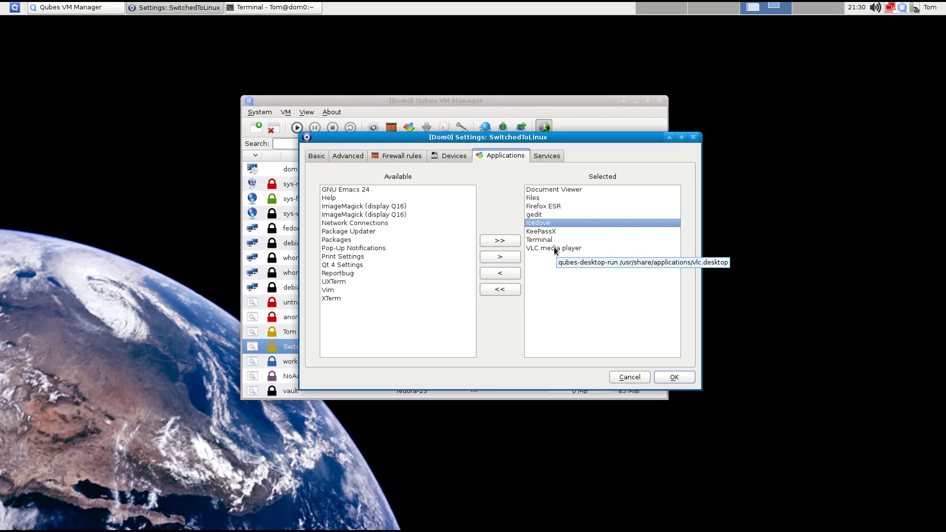
{"action": "left_click", "coordinate": [684, 378]}
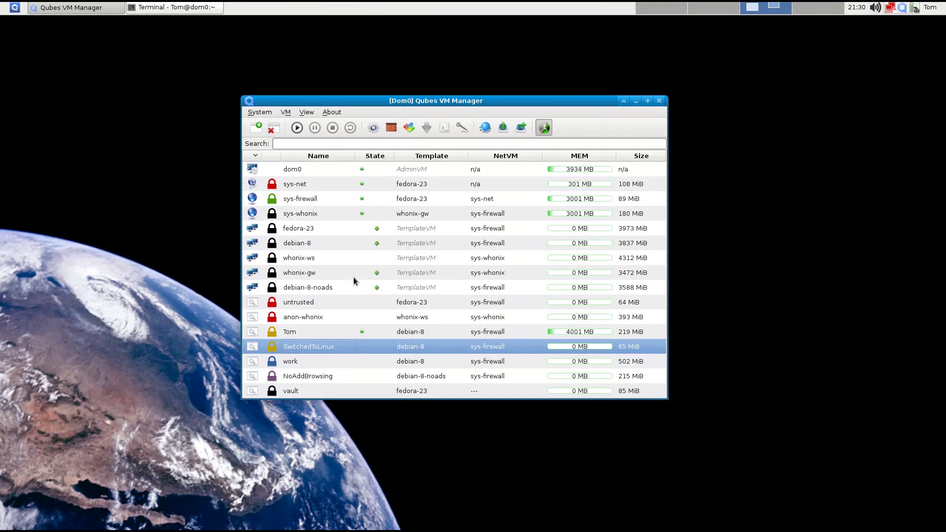
- Start the SwitchedToLinux VM, launch Firefox ESR in it, and move the browser window fully into view
{"action": "left_click", "coordinate": [297, 128]}
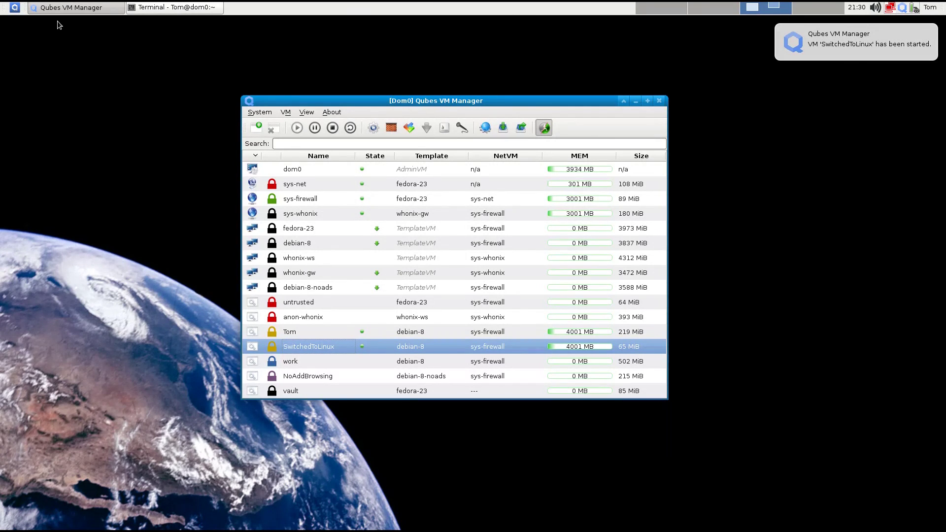
{"action": "left_click", "coordinate": [20, 5]}
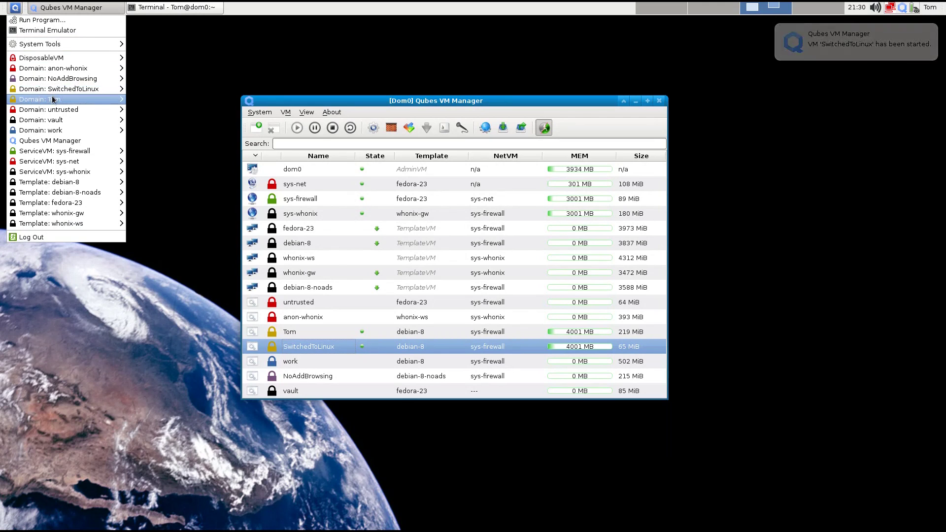
{"action": "mouse_move", "coordinate": [57, 93]}
{"action": "left_click", "coordinate": [206, 121]}
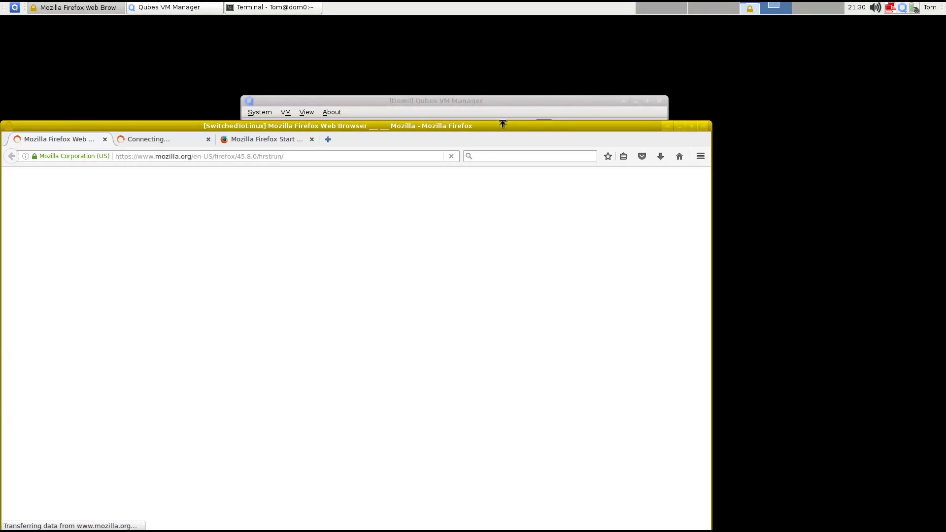
{"action": "left_click_drag", "start_coordinate": [502, 123], "coordinate": [613, 60]}
- In Firefox's search settings, remove Bing, Amazon.com, DuckDuckGo, eBay, Twitter and Wikipedia (en) from the one-click search engines
{"action": "left_click", "coordinate": [595, 92]}
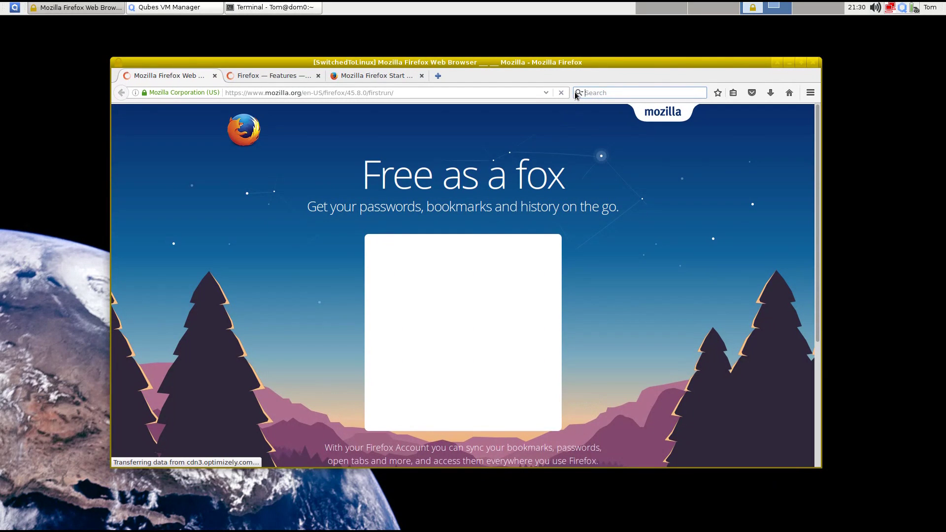
{"action": "left_click", "coordinate": [579, 93]}
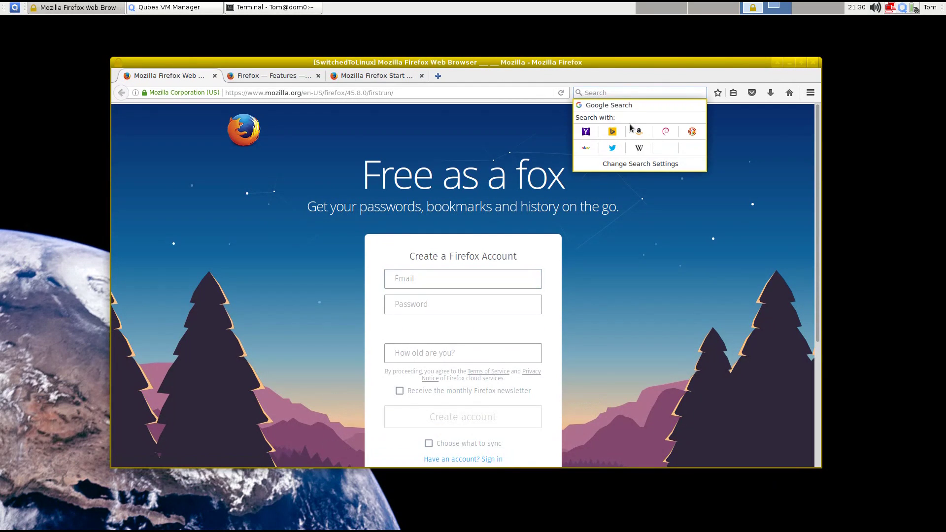
{"action": "left_click", "coordinate": [624, 163]}
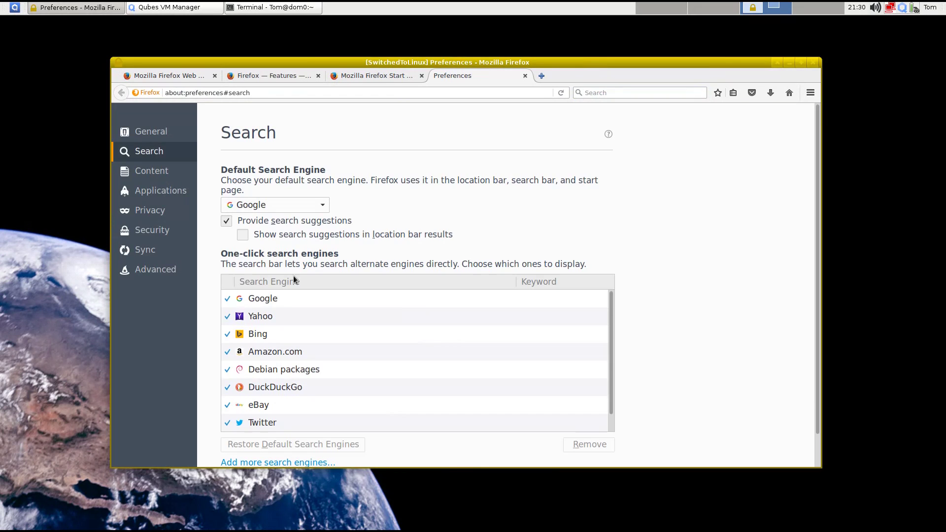
{"action": "left_click", "coordinate": [270, 334]}
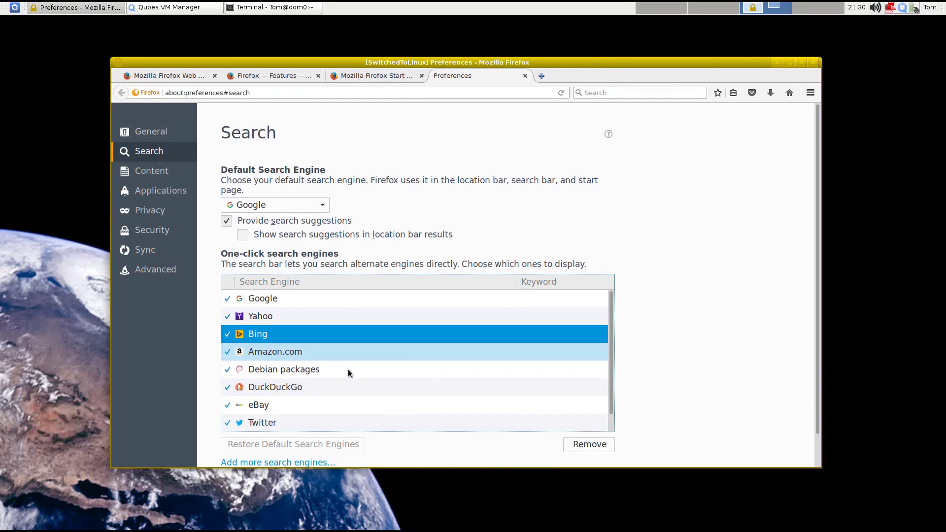
{"action": "left_click", "coordinate": [597, 444]}
{"action": "left_click", "coordinate": [597, 444]}
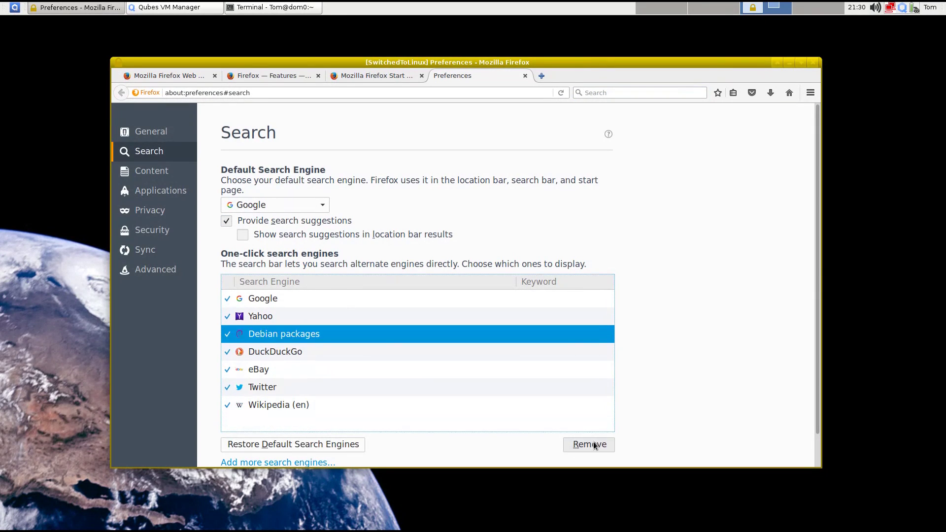
{"action": "left_click", "coordinate": [399, 350]}
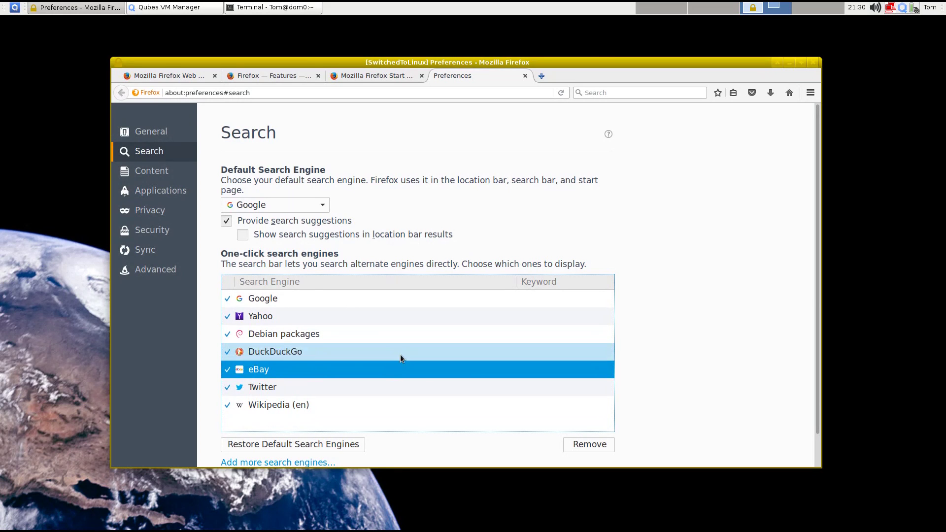
{"action": "left_click", "coordinate": [592, 447]}
{"action": "left_click", "coordinate": [592, 446]}
{"action": "left_click", "coordinate": [592, 446]}
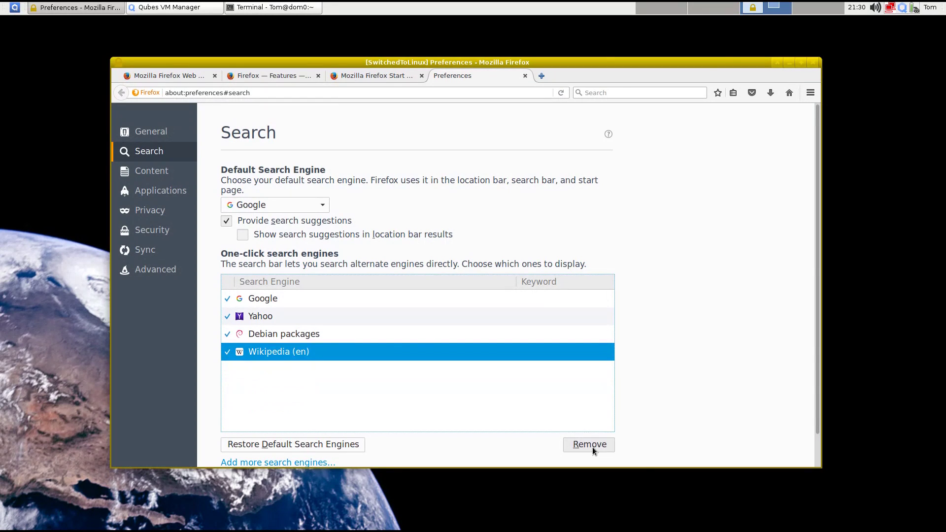
{"action": "left_click", "coordinate": [592, 446]}
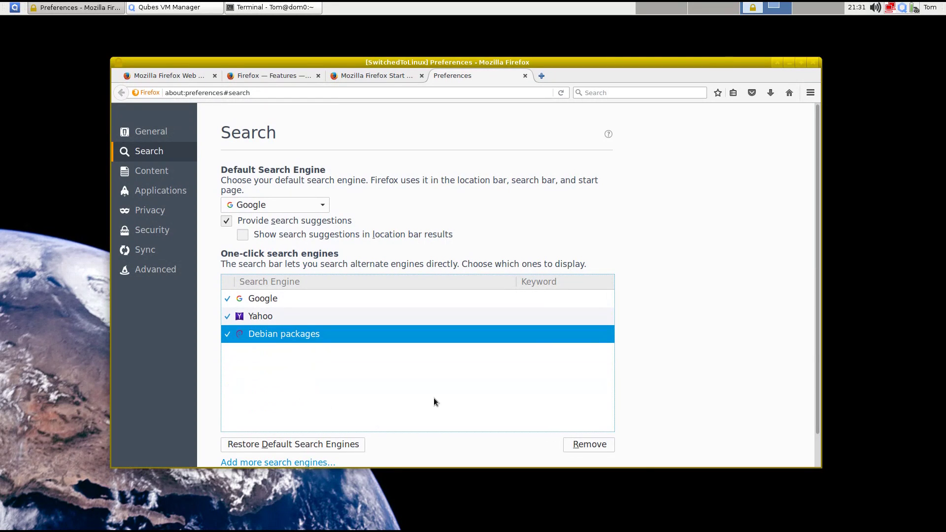
- Install the Startpage HTTPS Privacy Search Engine from the Firefox add-ons site, check the search engine choices, and close the add-ons page
{"action": "left_click", "coordinate": [261, 463]}
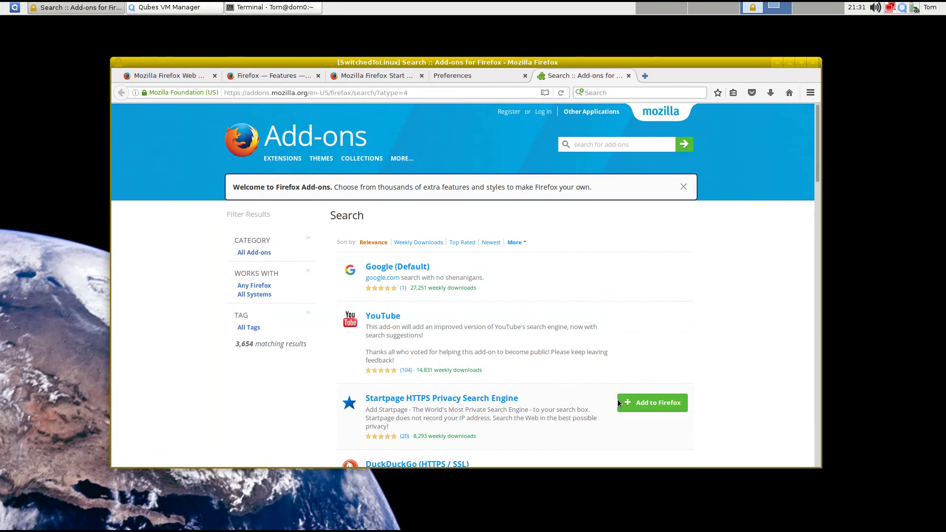
{"action": "left_click", "coordinate": [679, 401]}
{"action": "left_click", "coordinate": [581, 287]}
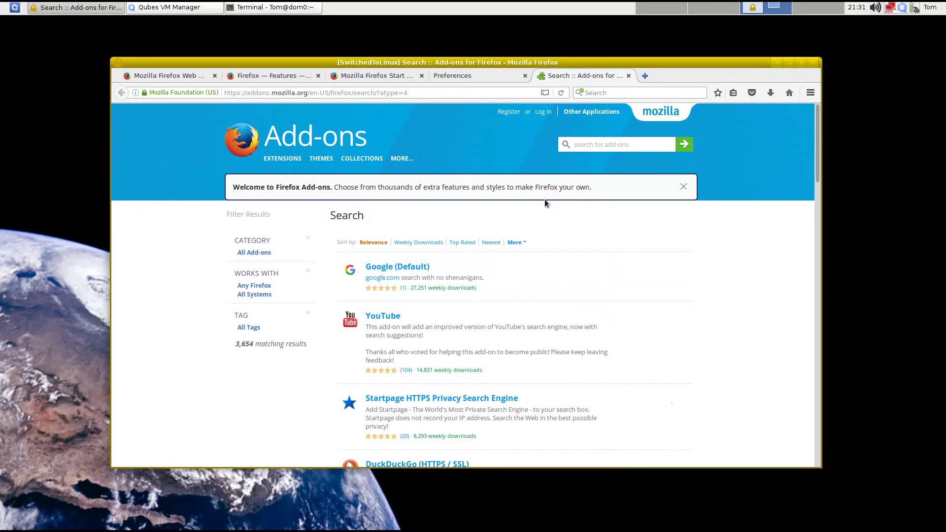
{"action": "left_click", "coordinate": [579, 93]}
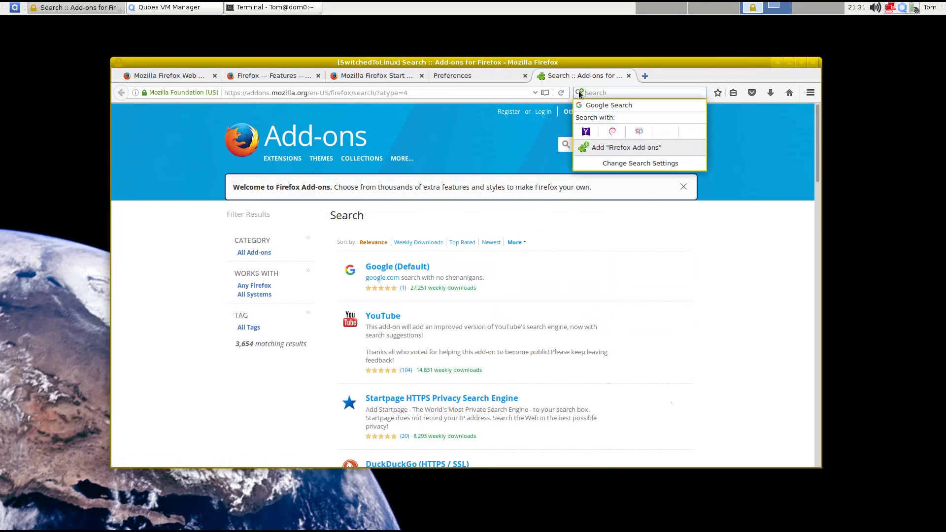
{"action": "left_click", "coordinate": [579, 93]}
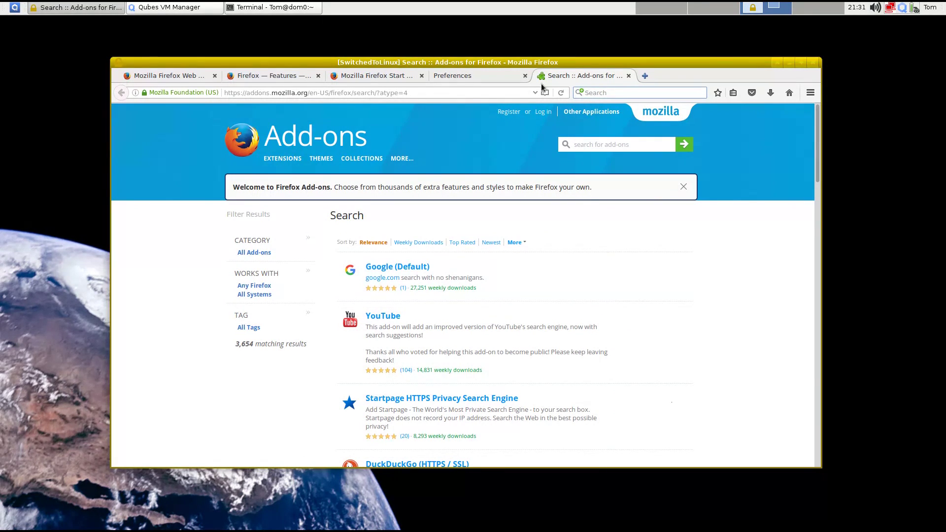
{"action": "left_click", "coordinate": [628, 76]}
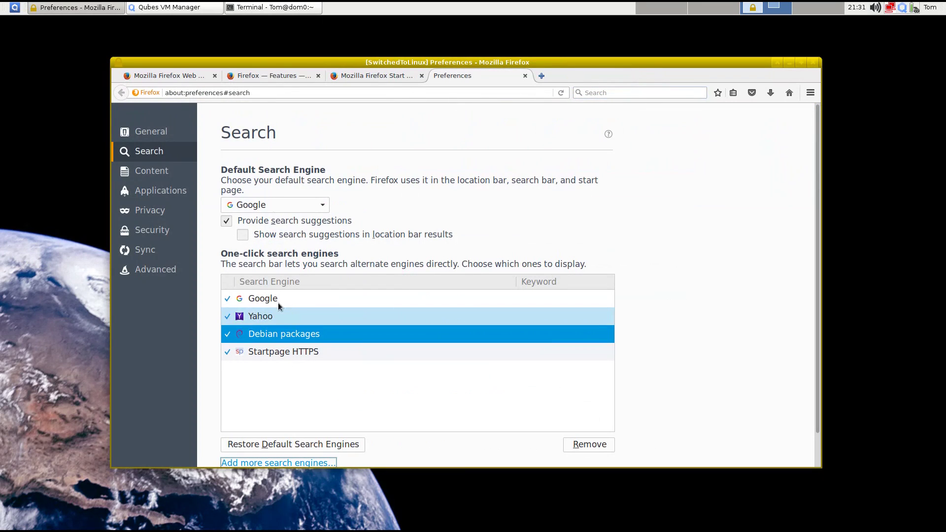
- Set Startpage HTTPS as the default search engine and remove Yahoo from the one-click search engines
{"action": "left_click", "coordinate": [288, 204]}
{"action": "left_click", "coordinate": [272, 258]}
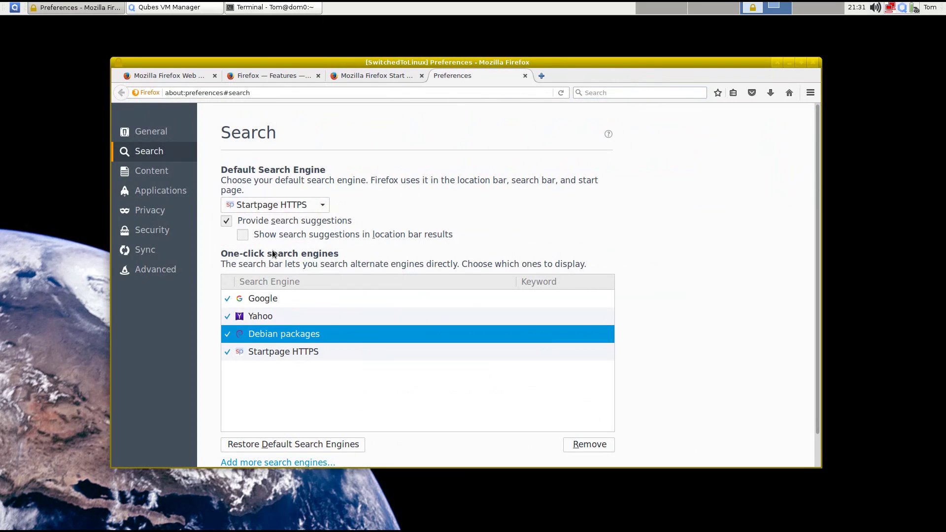
{"action": "left_click", "coordinate": [320, 317]}
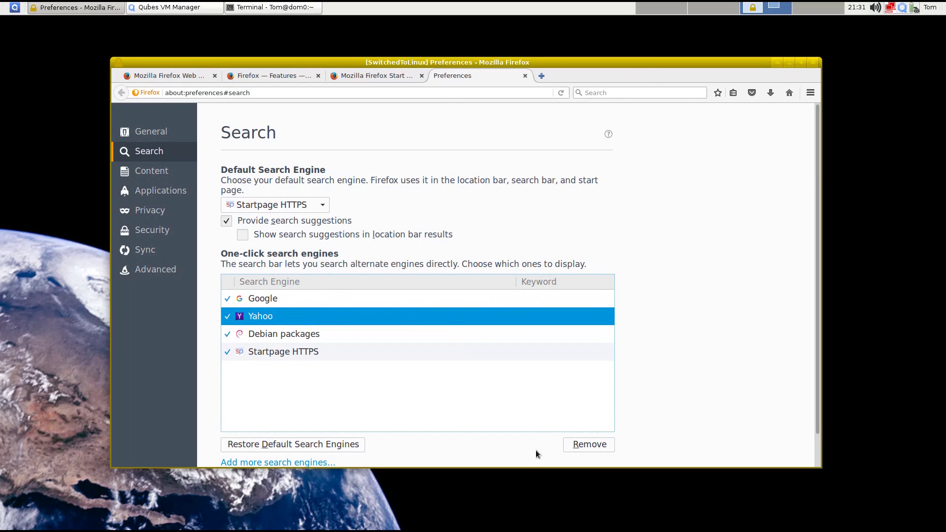
{"action": "left_click", "coordinate": [610, 449]}
{"action": "scroll", "coordinate": [678, 279], "scroll_direction": "down", "scroll_amount": 1}
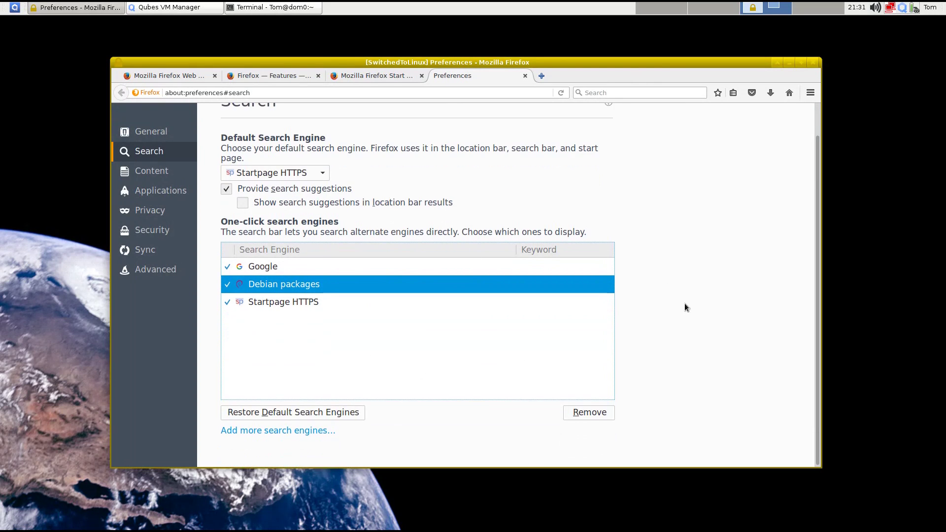
{"action": "scroll", "coordinate": [616, 391], "scroll_direction": "up", "scroll_amount": 1}
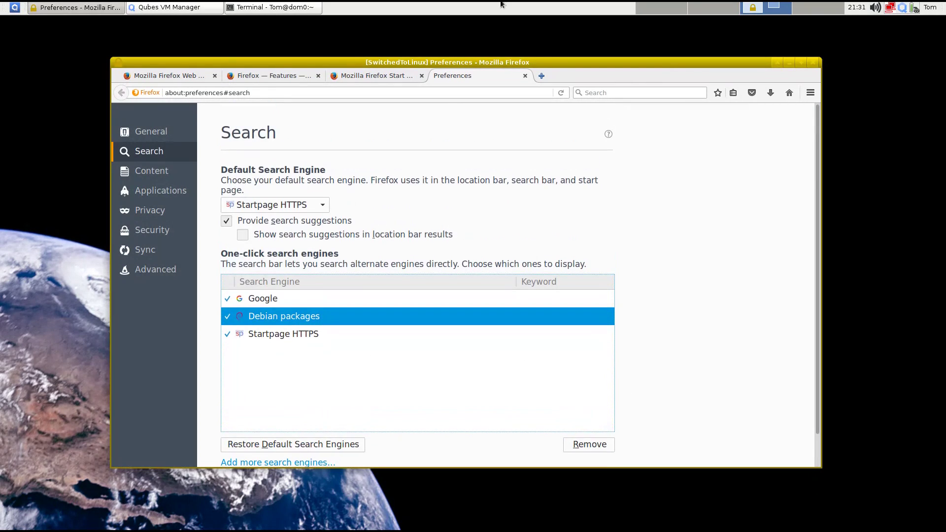
- Close the Preferences, Firefox Start Page and Firefox Features tabs, keeping only the first-run page open
{"action": "left_click", "coordinate": [525, 76]}
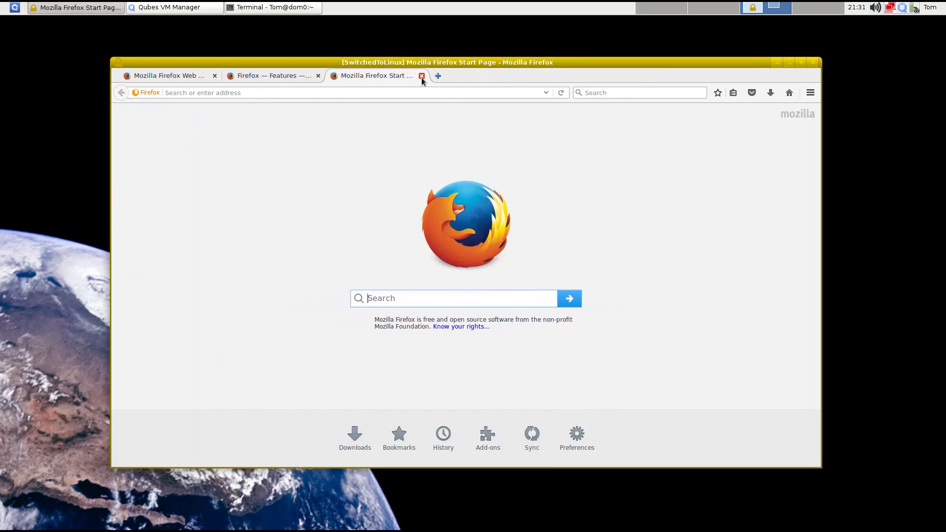
{"action": "left_click", "coordinate": [421, 76]}
{"action": "left_click", "coordinate": [318, 76]}
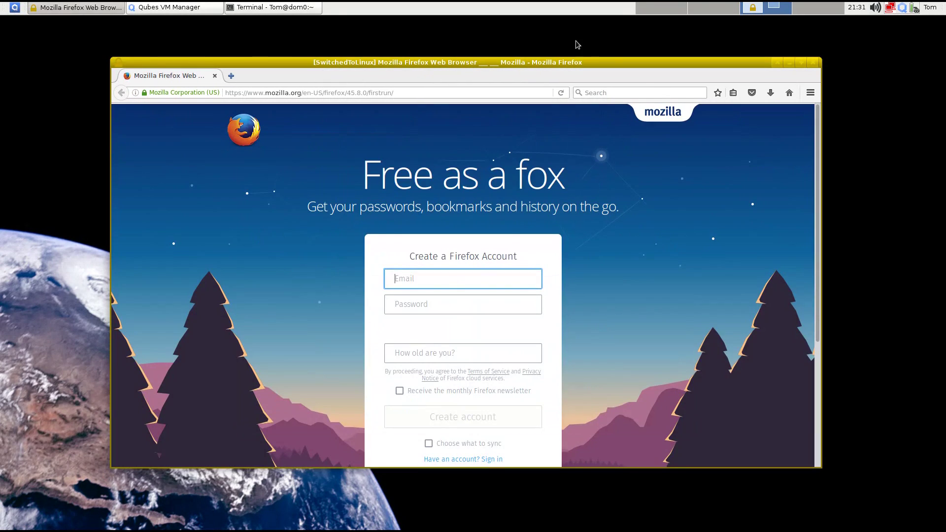
- Search for "youtube" with the default search engine and open the YouTube home page from the results
{"action": "left_click", "coordinate": [612, 93]}
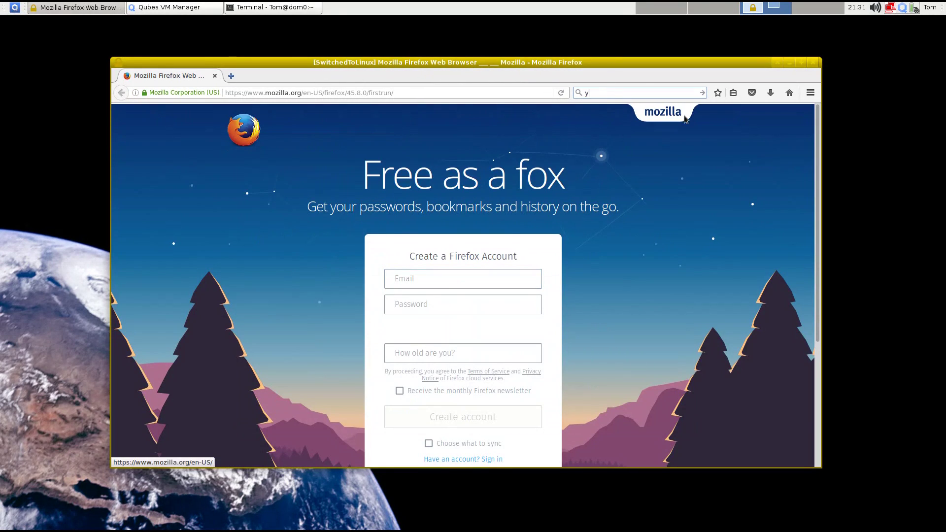
{"action": "type", "text": "youtuib"}
{"action": "key", "text": "BackSpace"}
{"action": "key", "text": "BackSpace"}
{"action": "type", "text": "b"}
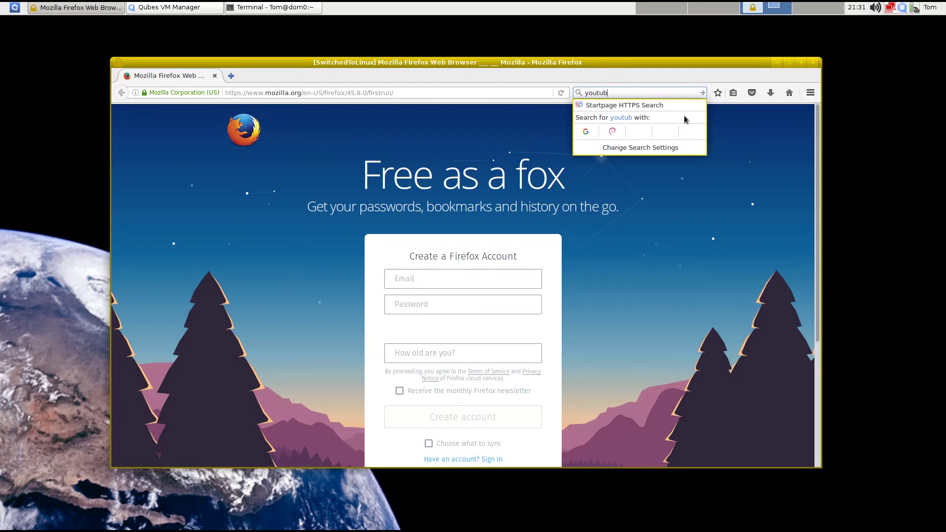
{"action": "type", "text": "e"}
{"action": "key", "text": "Return"}
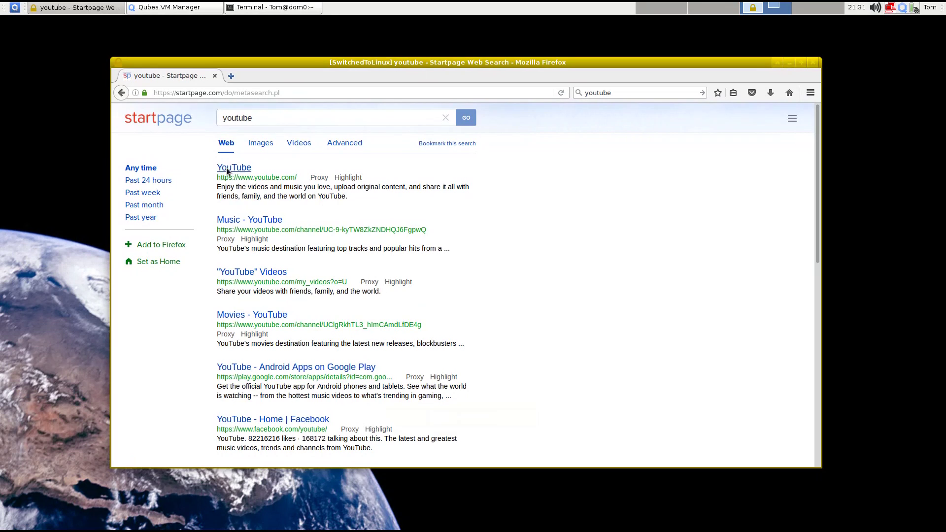
{"action": "left_click", "coordinate": [231, 165]}
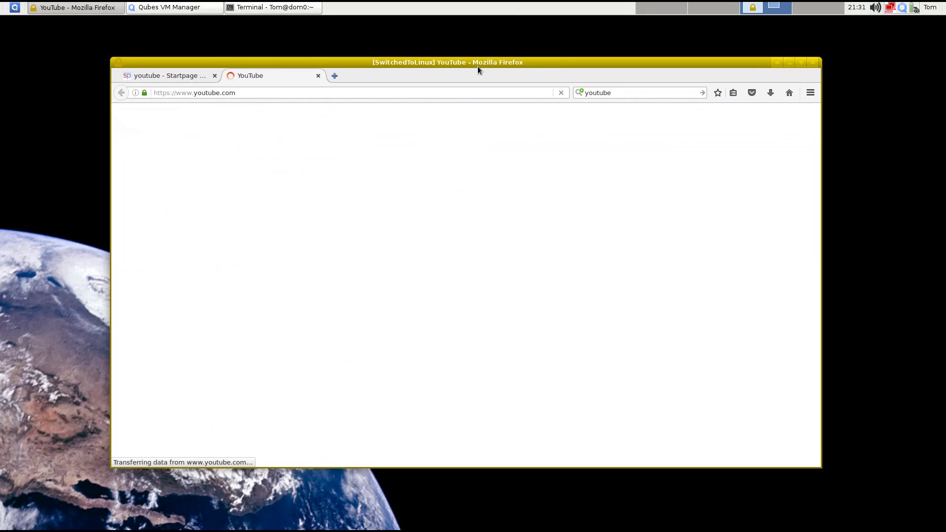
- Close the Startpage results tab and set the current YouTube page as the home page shown when Firefox starts
{"action": "key", "text": "alt+F9"}
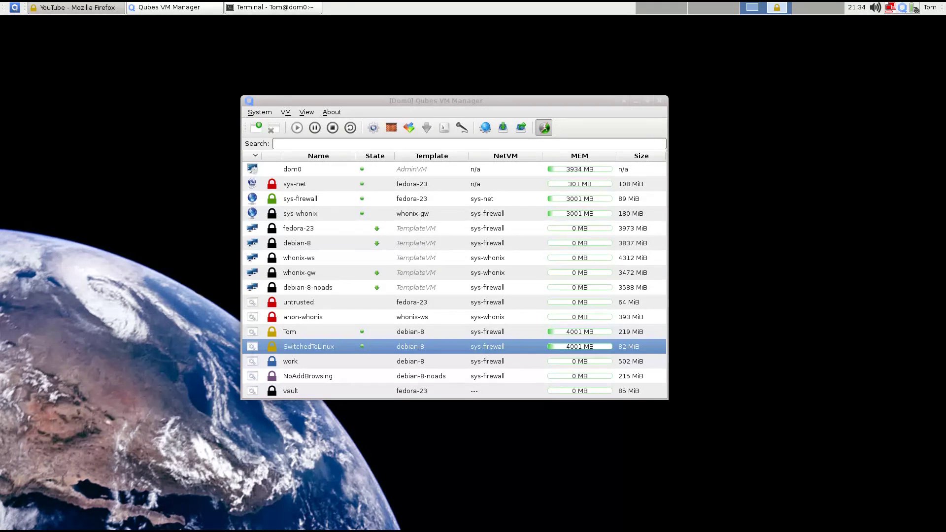
{"action": "key", "text": "alt+Tab"}
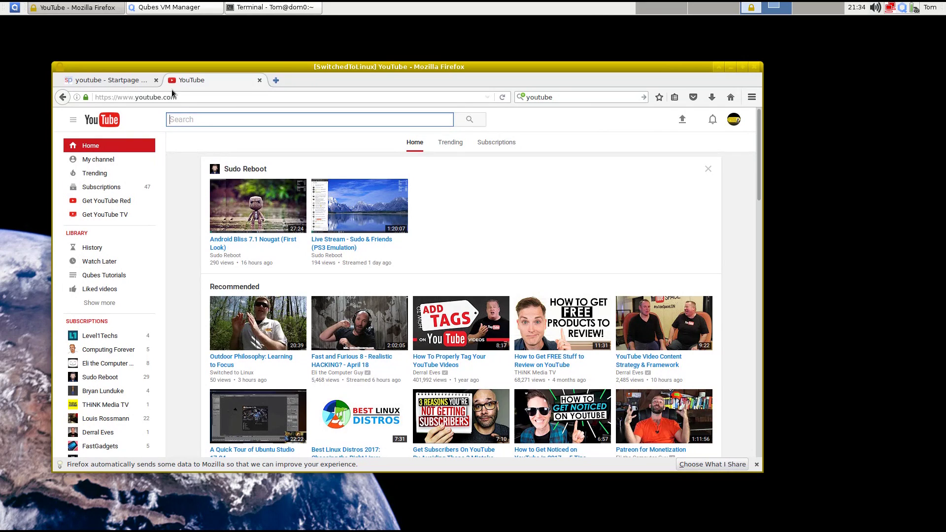
{"action": "left_click", "coordinate": [156, 81]}
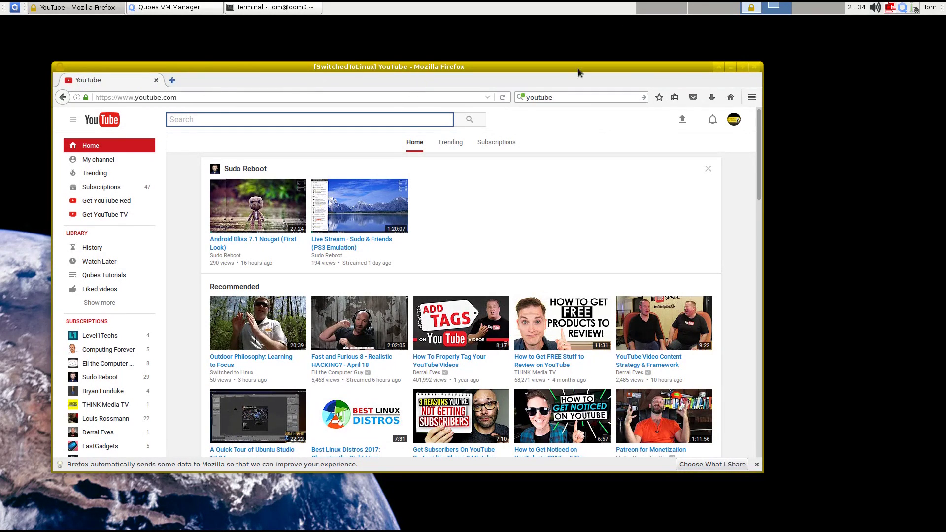
{"action": "left_click", "coordinate": [752, 97]}
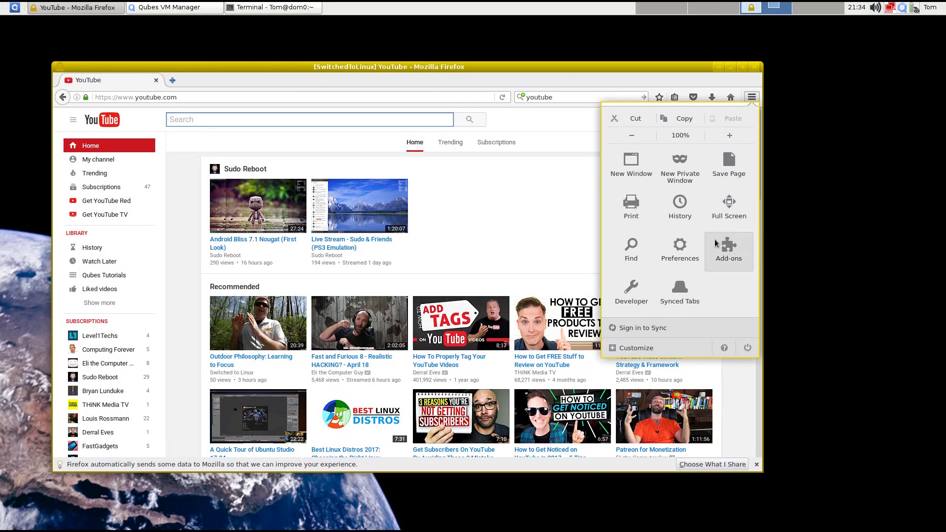
{"action": "left_click", "coordinate": [697, 261]}
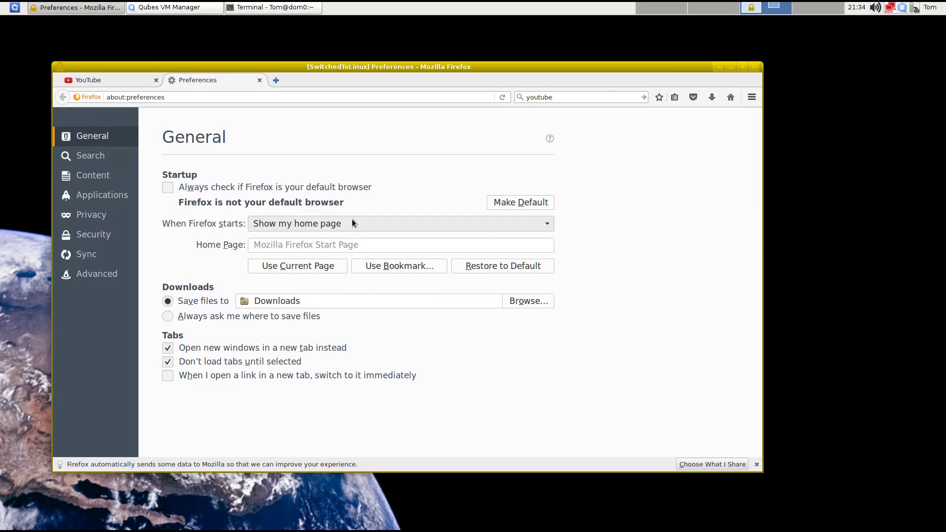
{"action": "left_click", "coordinate": [391, 225]}
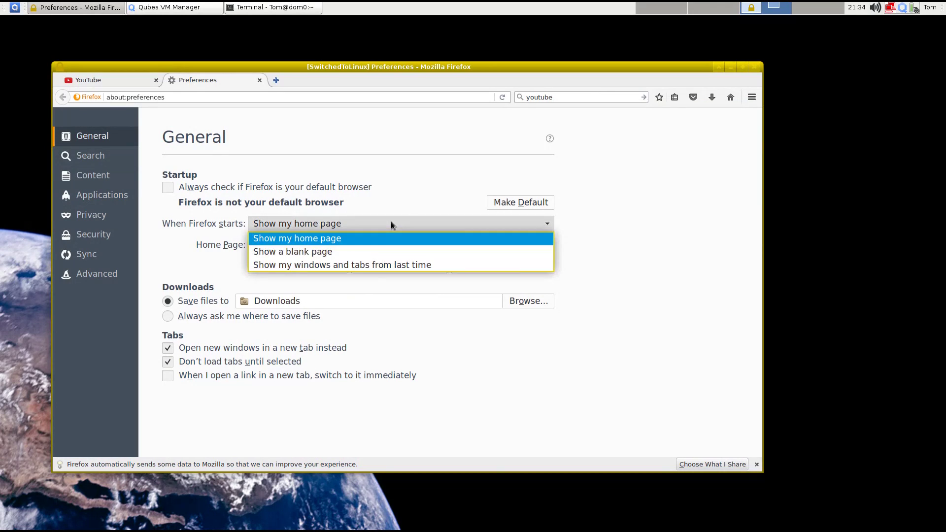
{"action": "left_click", "coordinate": [369, 241]}
{"action": "left_click", "coordinate": [316, 266]}
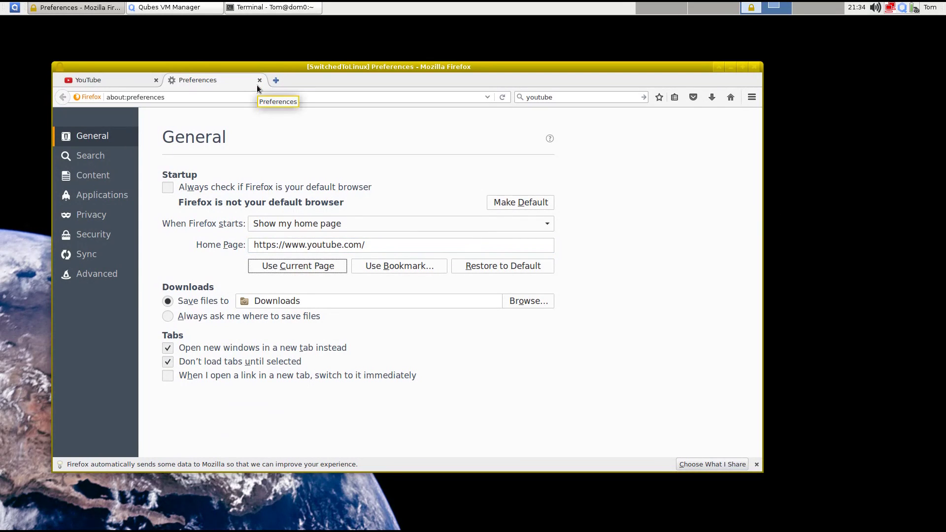
- Disable the Crash Reporter in Firefox's data choices and close the Preferences tab
{"action": "left_click", "coordinate": [736, 464]}
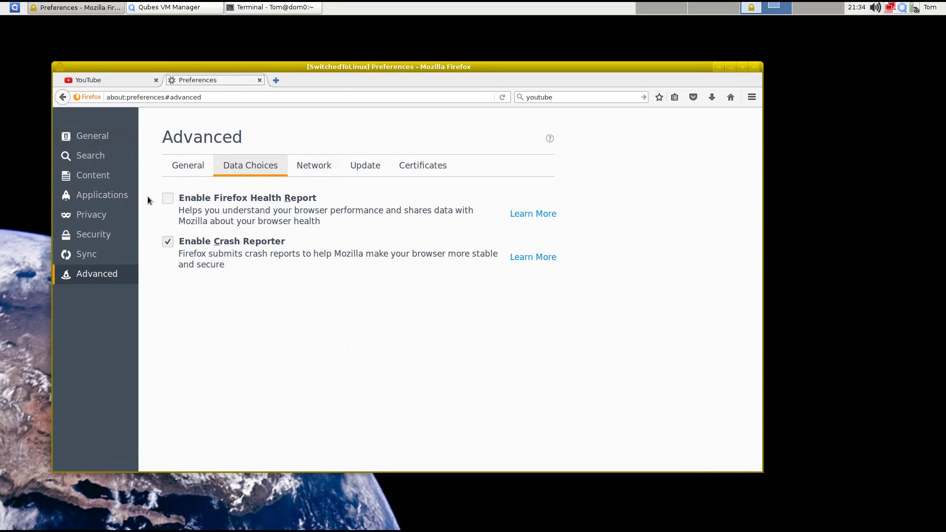
{"action": "left_click", "coordinate": [196, 240]}
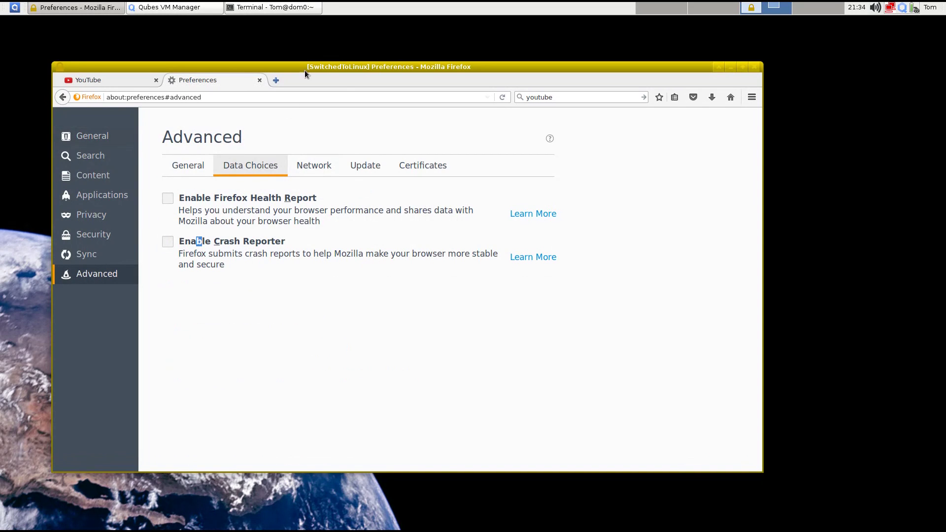
{"action": "left_click", "coordinate": [260, 80]}
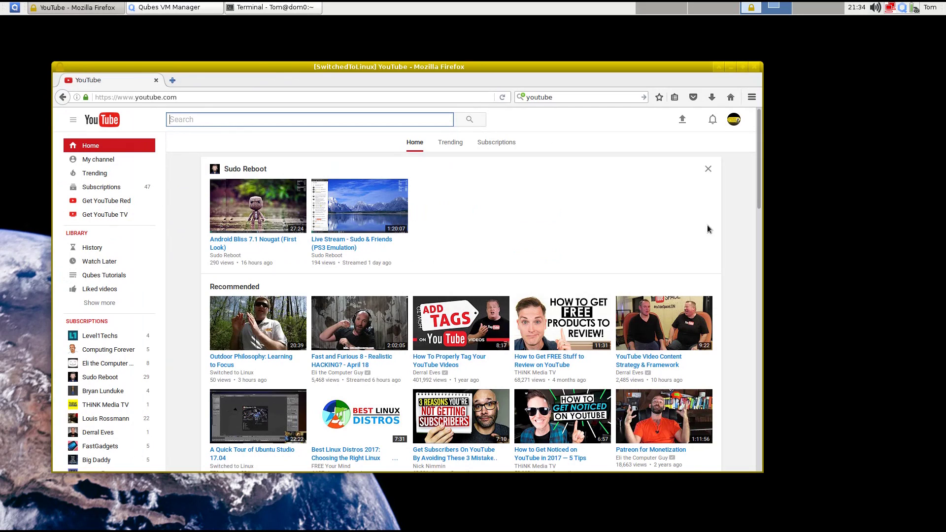
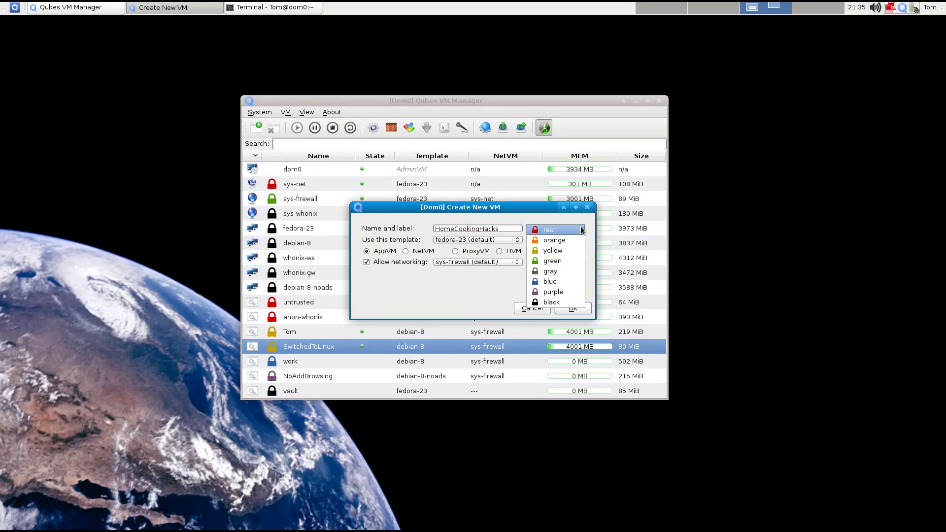
- Create the HomeCookingHacks AppVM with a blue label, the debian-8 template and networking through sys-firewall
{"action": "left_click", "coordinate": [557, 282]}
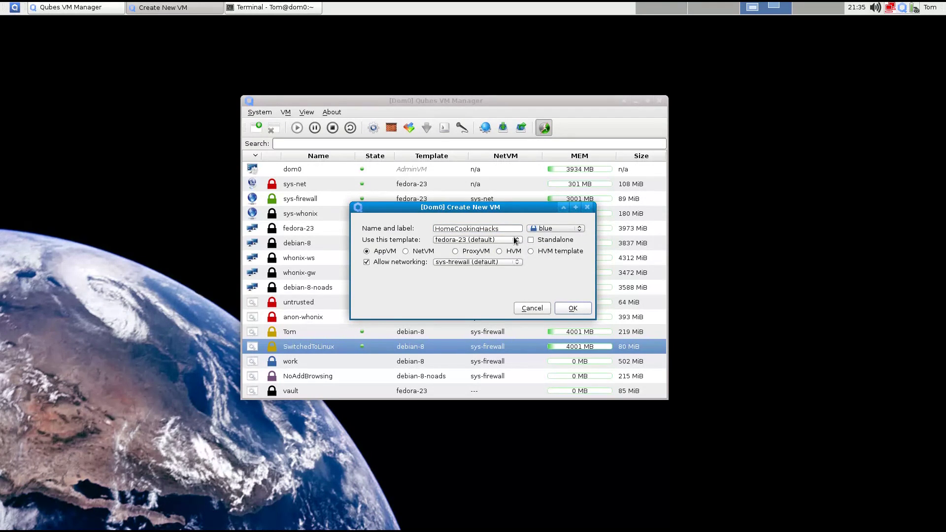
{"action": "left_click", "coordinate": [513, 241]}
{"action": "left_click", "coordinate": [506, 253]}
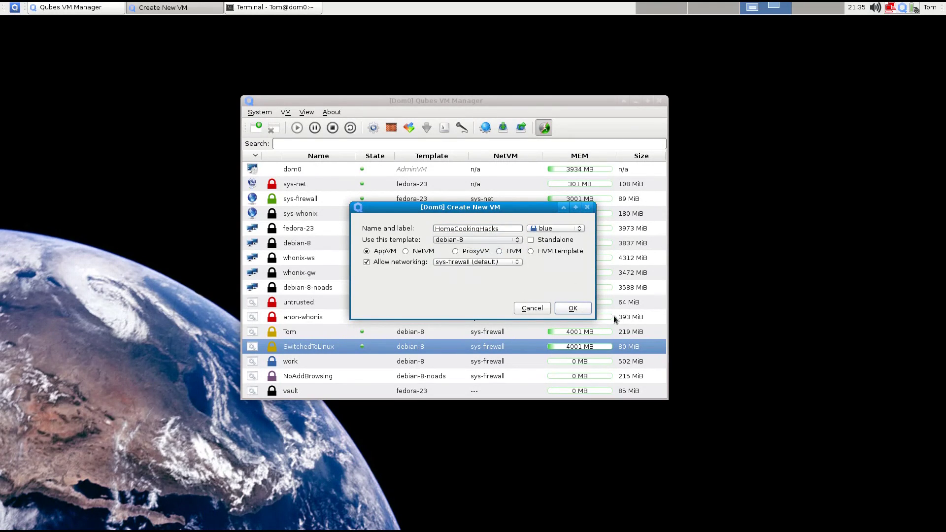
{"action": "left_click", "coordinate": [589, 311]}
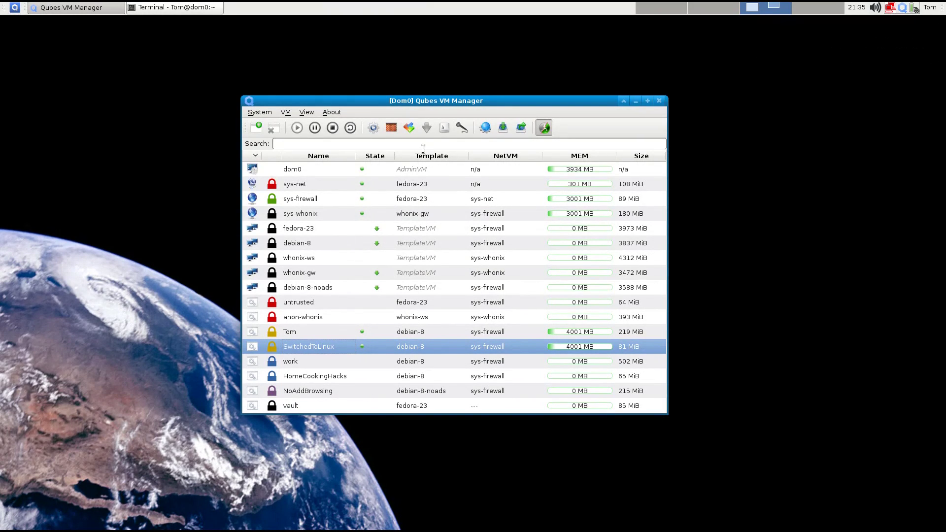
- Open the VM settings of HomeCookingHacks and set its maximum private storage size to 4096 MB
{"action": "left_click", "coordinate": [305, 367]}
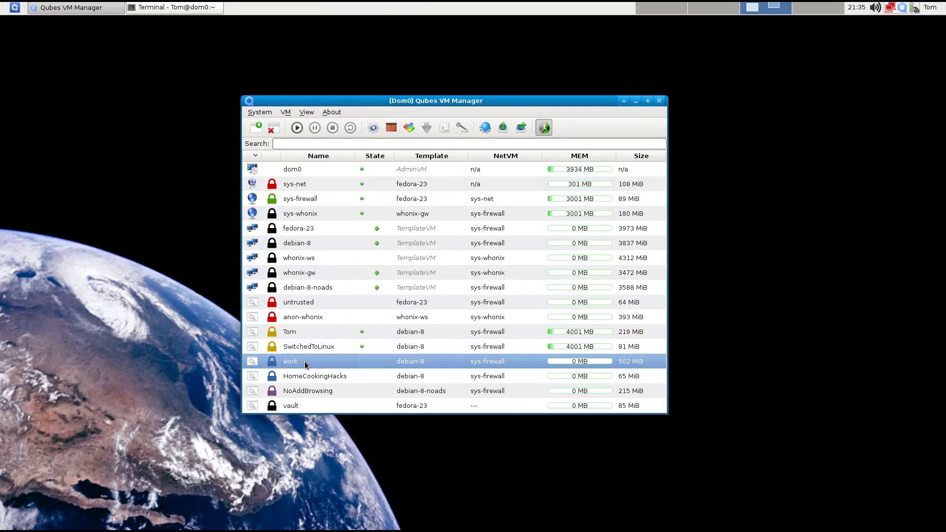
{"action": "left_click", "coordinate": [306, 374]}
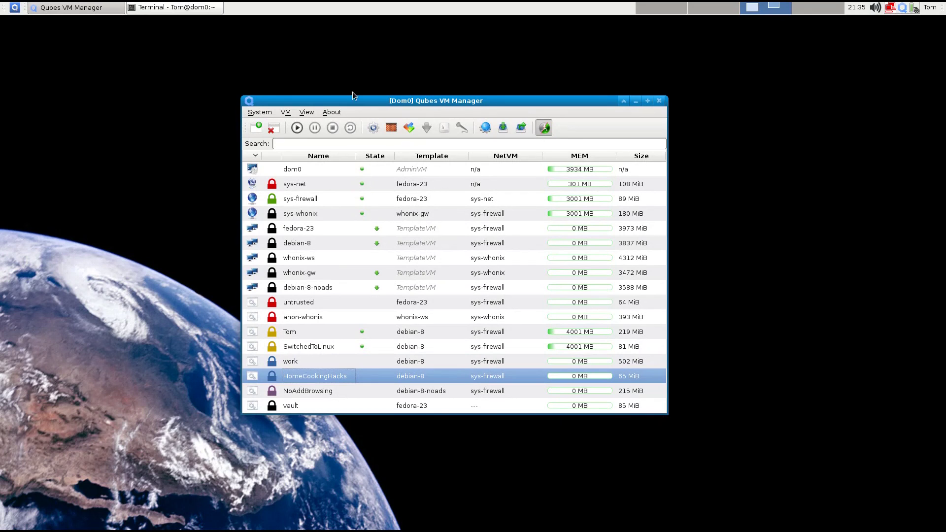
{"action": "left_click", "coordinate": [376, 129]}
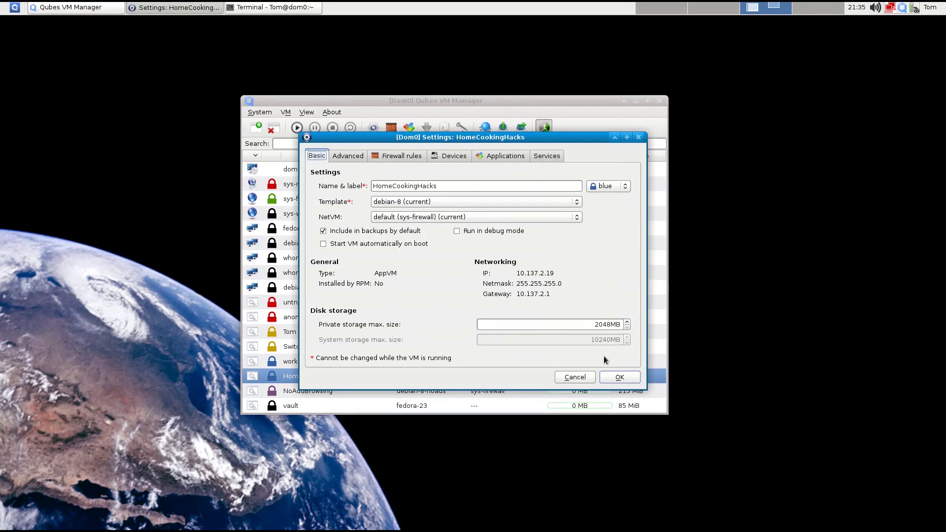
{"action": "left_click_drag", "start_coordinate": [594, 324], "coordinate": [605, 321]}
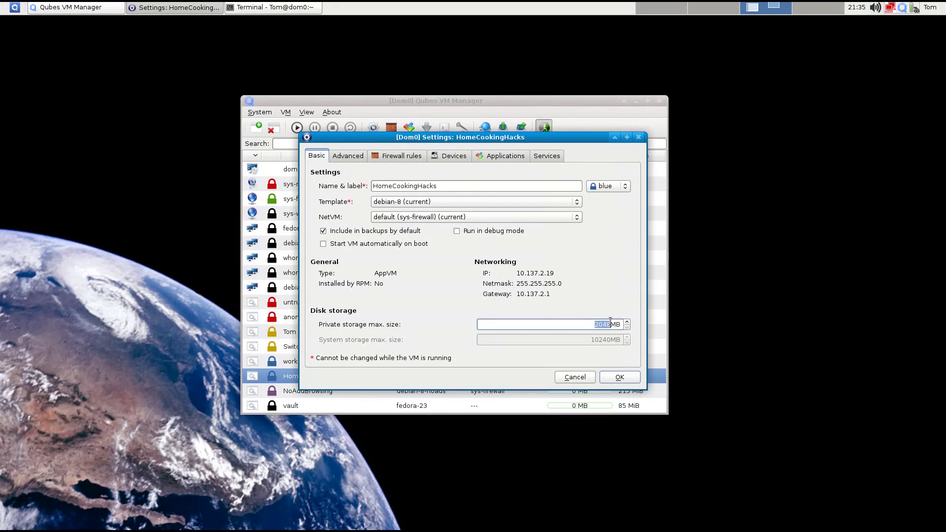
{"action": "type", "text": "4096"}
- Add Document Viewer, Firefox ESR, gedit, KeePassX and VLC media player to the selected applications of HomeCookingHacks
{"action": "left_click", "coordinate": [348, 157]}
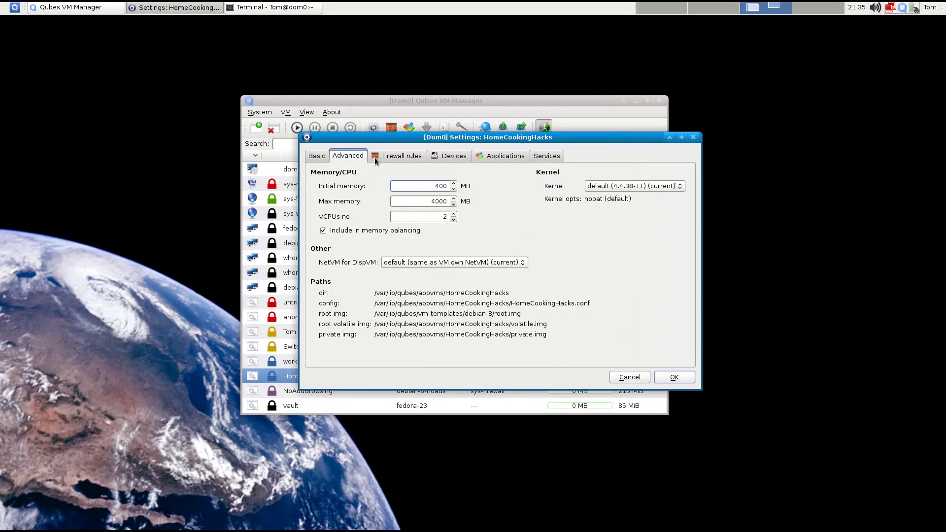
{"action": "left_click", "coordinate": [400, 155]}
{"action": "left_click", "coordinate": [452, 156]}
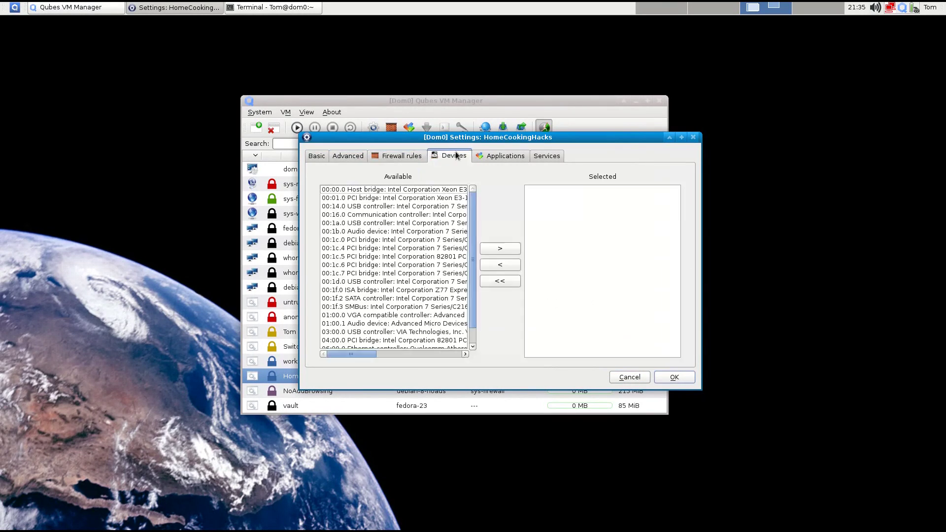
{"action": "left_click", "coordinate": [485, 155]}
{"action": "left_click", "coordinate": [367, 190]}
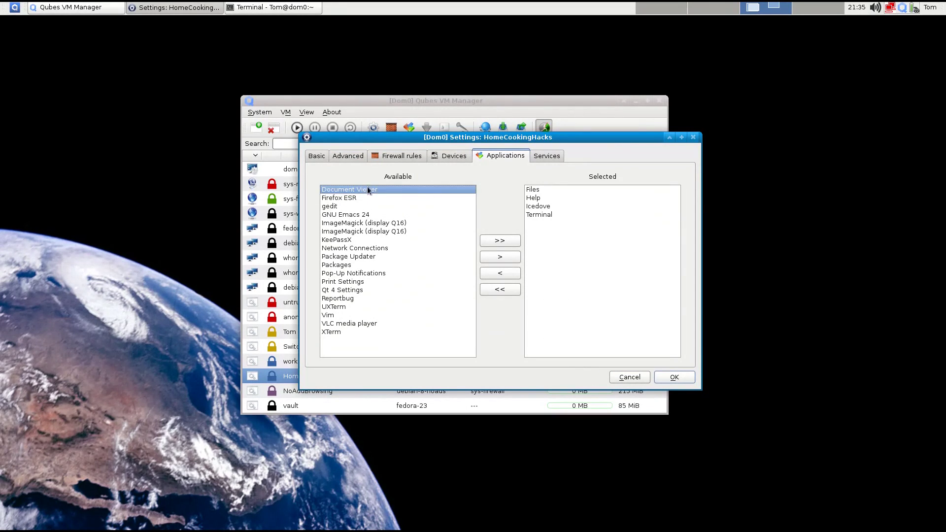
{"action": "left_click", "coordinate": [500, 257]}
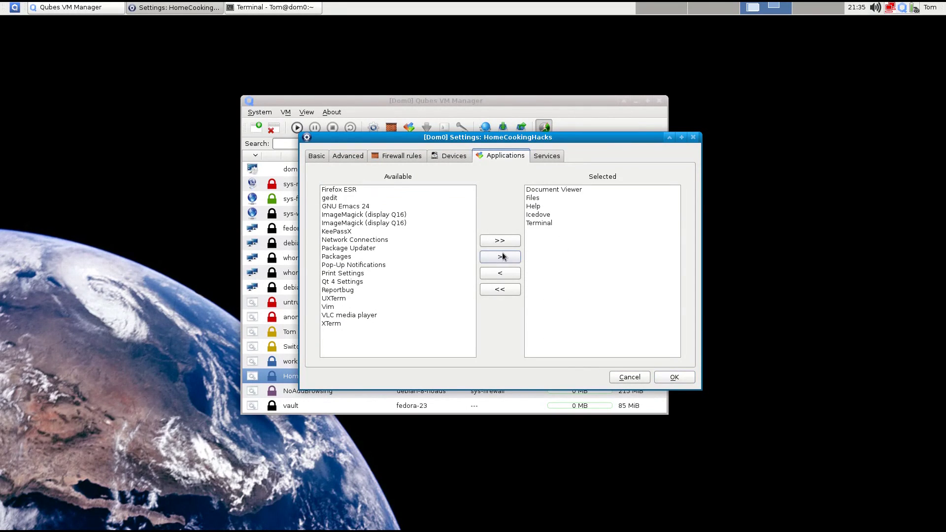
{"action": "left_click", "coordinate": [374, 198], "text": "ctrl"}
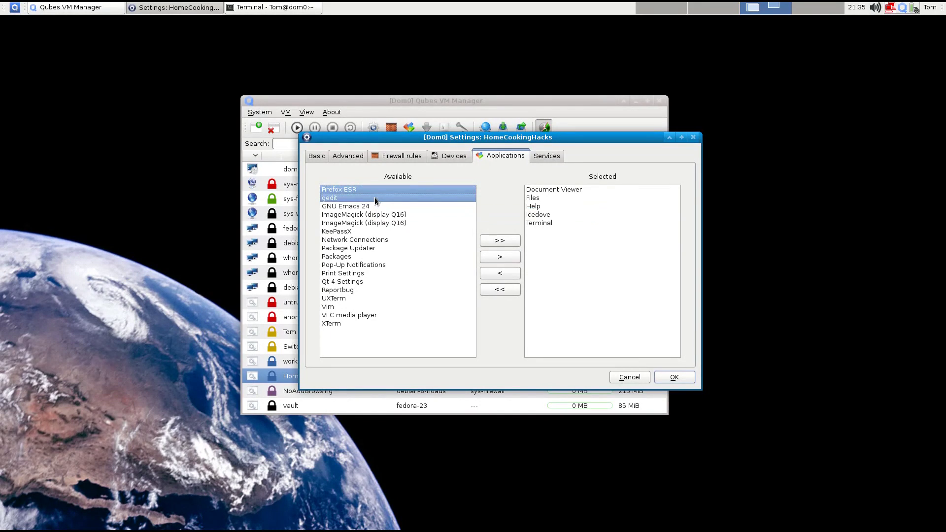
{"action": "left_click", "coordinate": [365, 231], "text": "ctrl"}
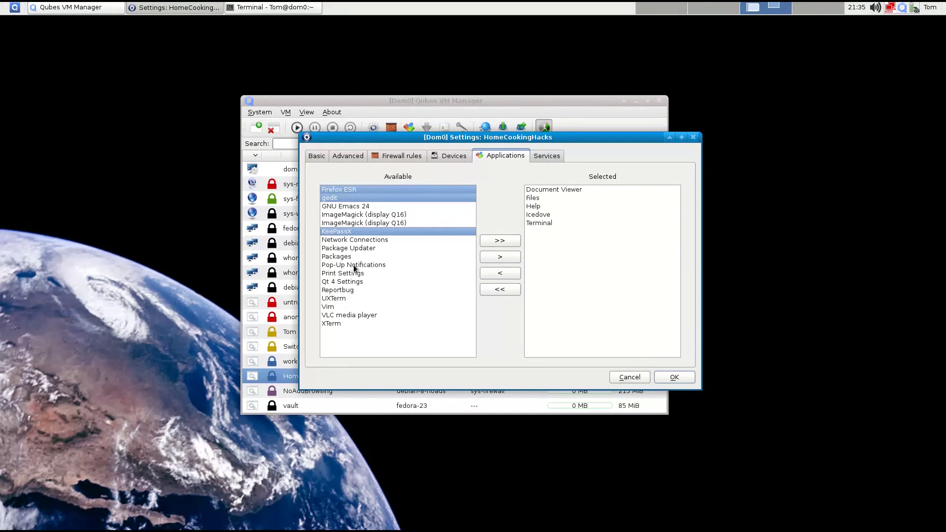
{"action": "left_click", "coordinate": [335, 315], "text": "ctrl"}
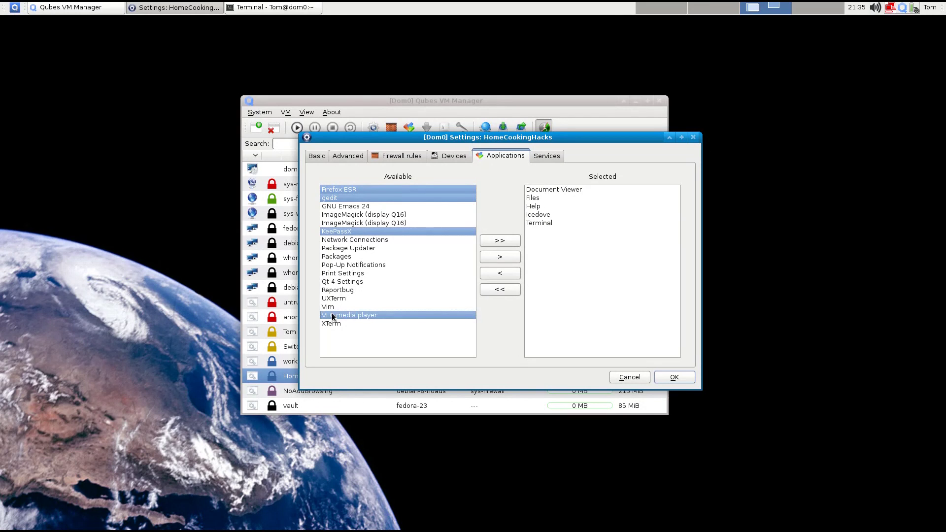
{"action": "left_click", "coordinate": [500, 256]}
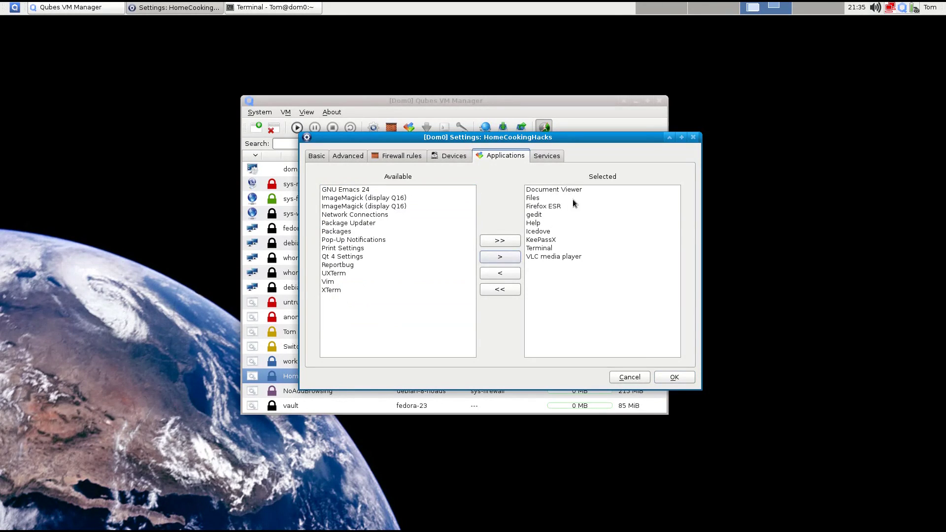
- Remove Help from the selected applications and apply the HomeCookingHacks settings
{"action": "left_click", "coordinate": [536, 223]}
{"action": "left_click", "coordinate": [499, 272]}
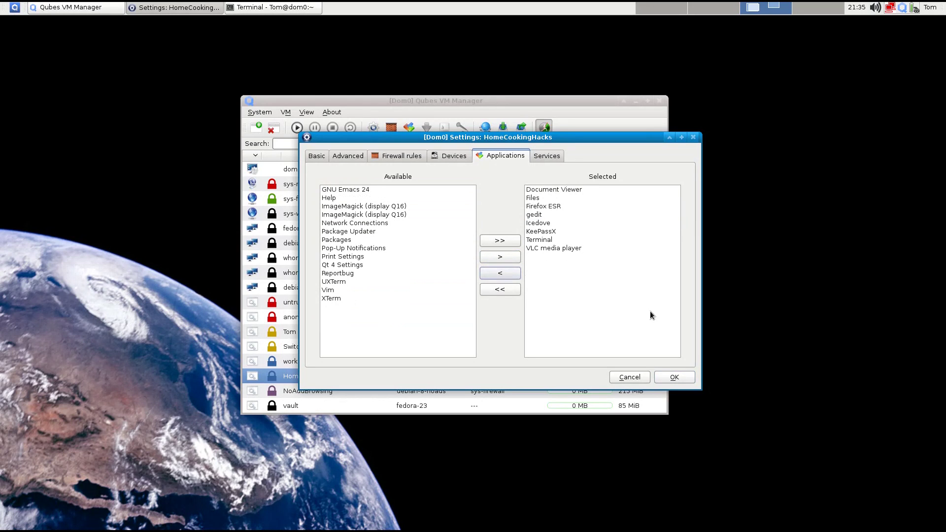
{"action": "left_click", "coordinate": [673, 377]}
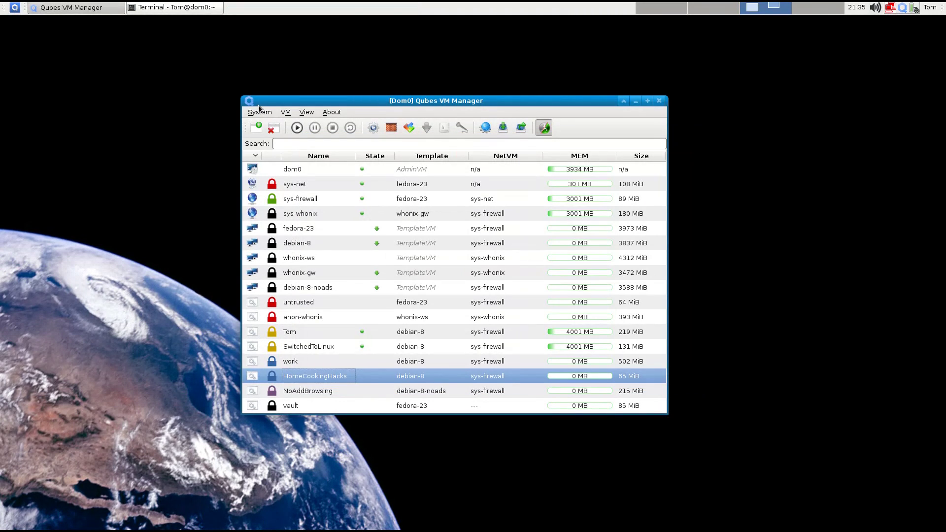
- Start the HomeCookingHacks VM from Qubes VM Manager
{"action": "right_click", "coordinate": [371, 377]}
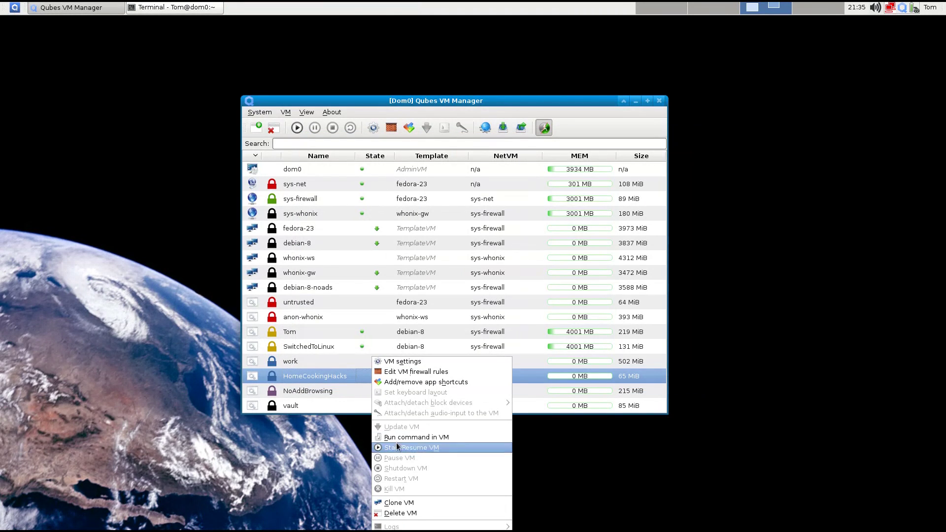
{"action": "left_click", "coordinate": [337, 377]}
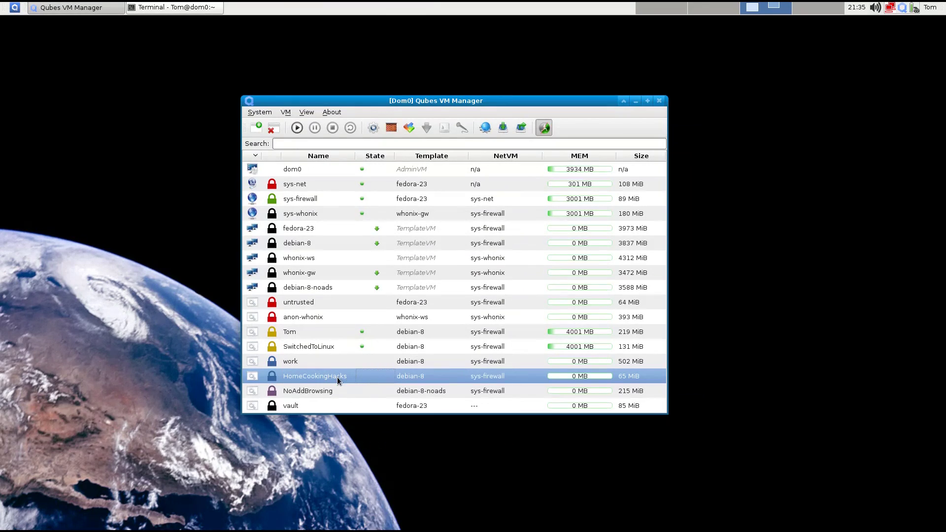
{"action": "left_click", "coordinate": [294, 130]}
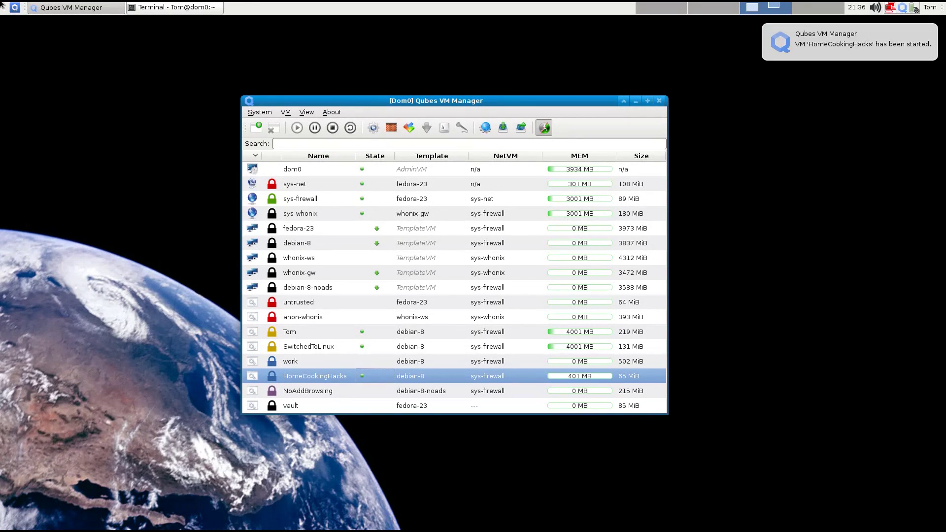
- Launch Firefox ESR in the HomeCookingHacks domain and open its list of search engine choices
{"action": "left_click", "coordinate": [20, 9]}
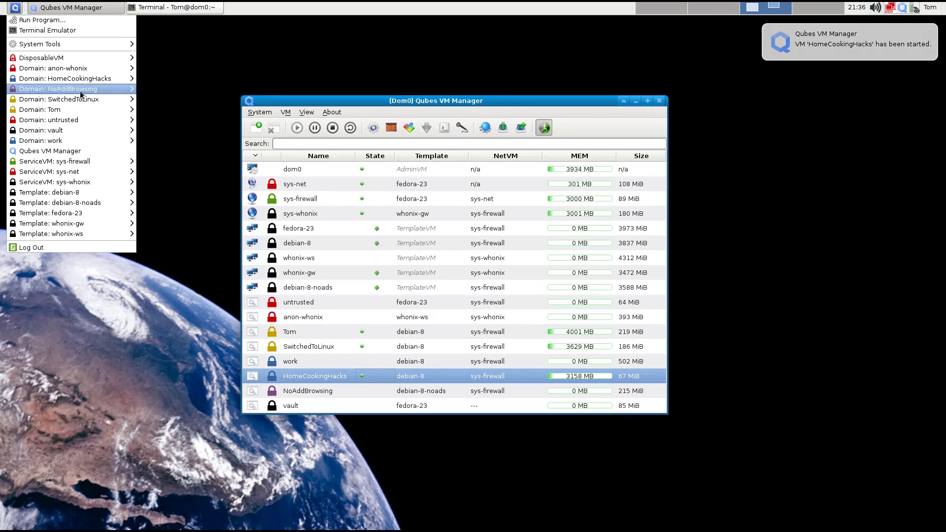
{"action": "mouse_move", "coordinate": [88, 78]}
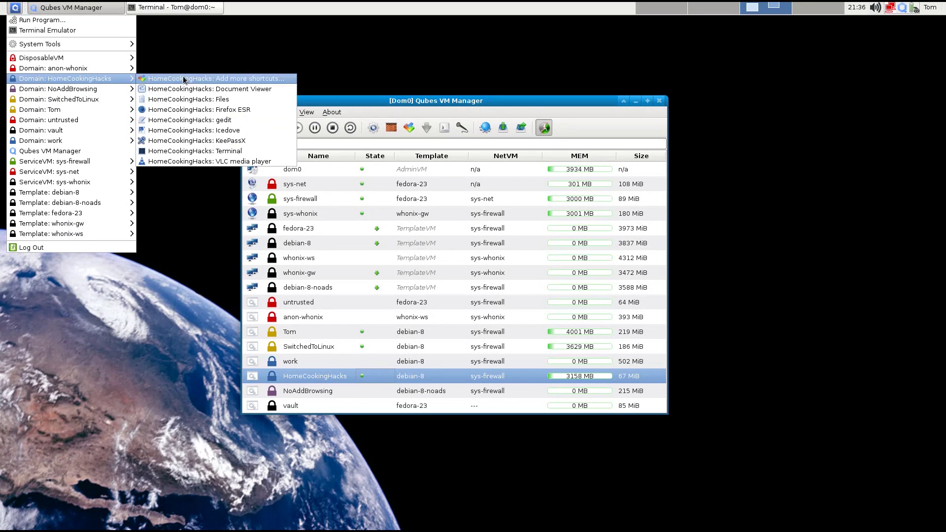
{"action": "left_click", "coordinate": [213, 109]}
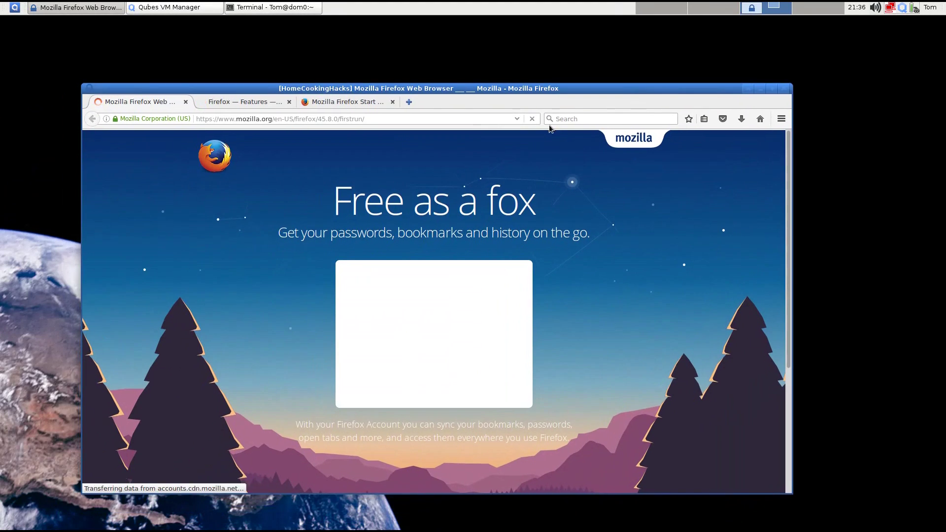
{"action": "left_click", "coordinate": [554, 119]}
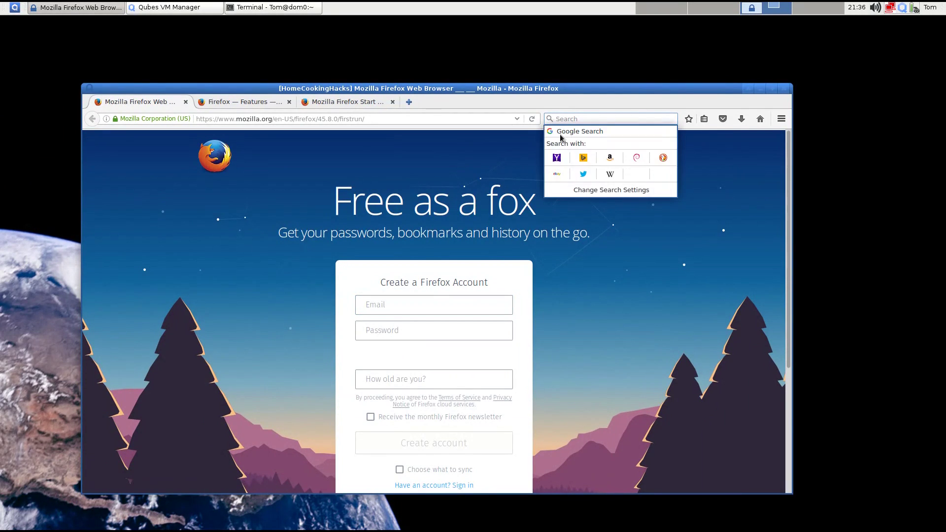
- In the HomeCookingHacks Firefox search preferences, remove Yahoo, Bing and Amazon.com from the one-click search engines
{"action": "left_click", "coordinate": [557, 190]}
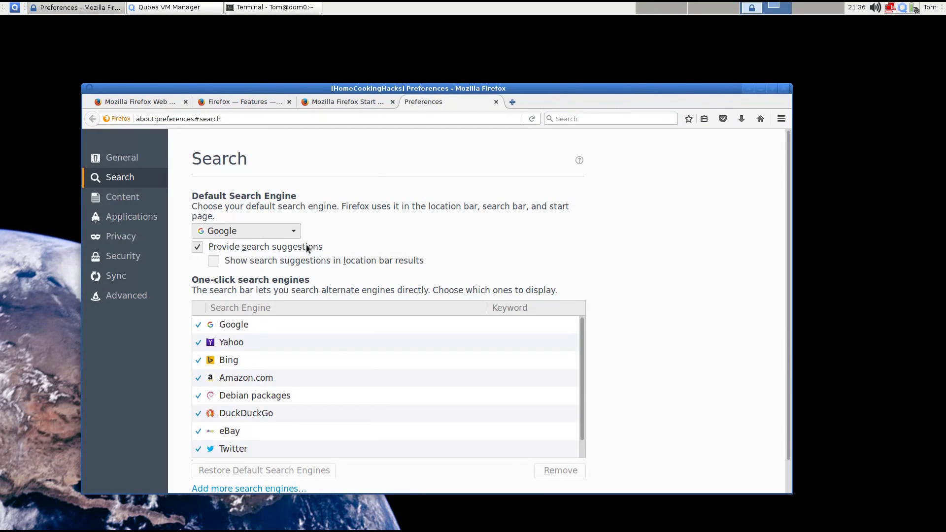
{"action": "left_click", "coordinate": [300, 344]}
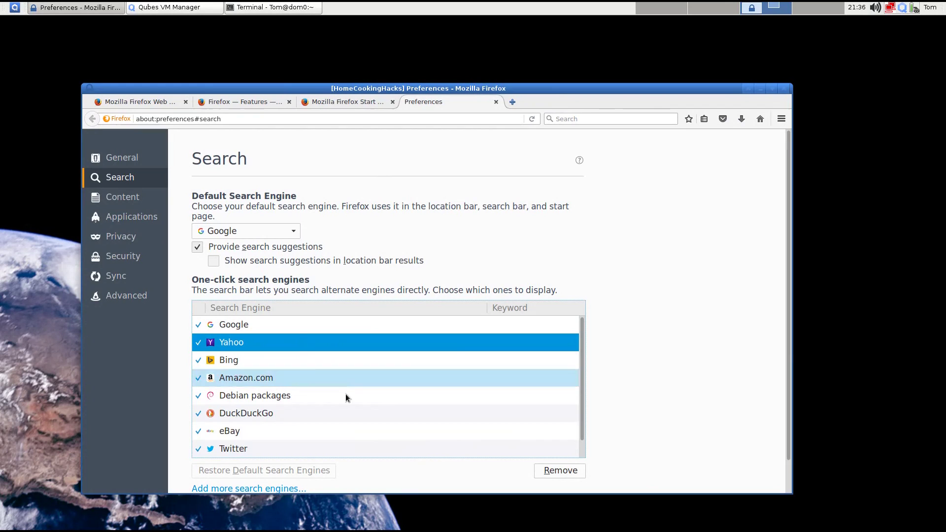
{"action": "left_click", "coordinate": [549, 469]}
{"action": "left_click", "coordinate": [548, 469]}
{"action": "left_click", "coordinate": [548, 469]}
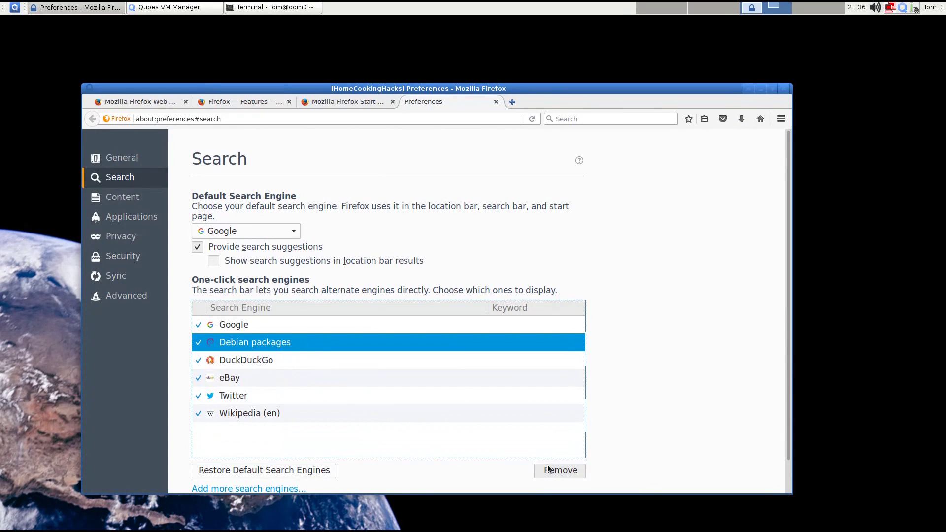
- Remove DuckDuckGo, eBay, Twitter and Wikipedia (en) from the one-click search engines
{"action": "left_click", "coordinate": [413, 356]}
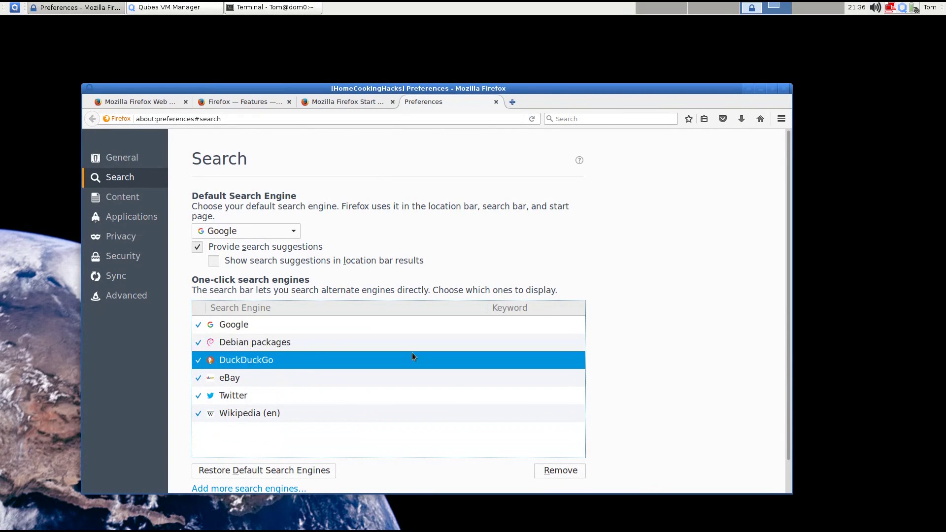
{"action": "left_click", "coordinate": [561, 469]}
{"action": "left_click", "coordinate": [561, 469]}
{"action": "left_click", "coordinate": [561, 469]}
{"action": "left_click", "coordinate": [560, 469]}
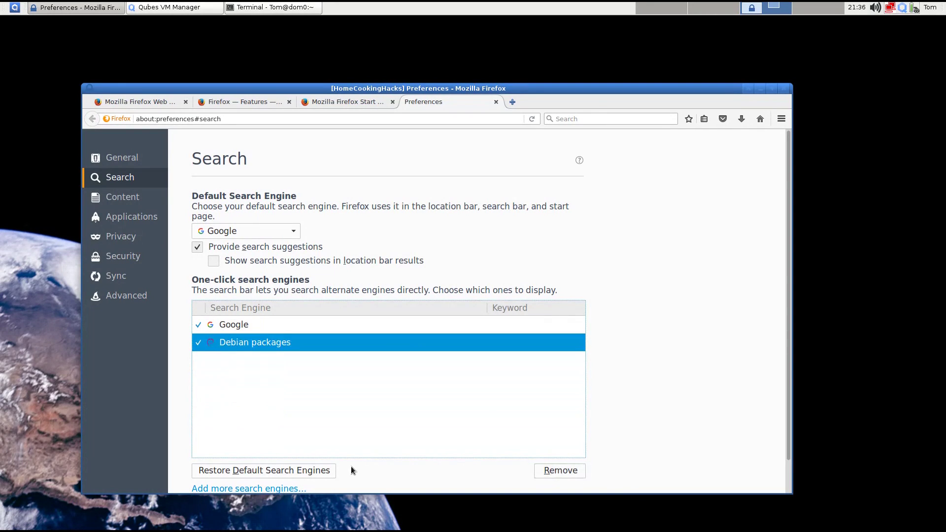
{"action": "key", "text": "ctrl+alt+Left"}
{"action": "key", "text": "ctrl+alt+Right"}
{"action": "key", "text": "ctrl+alt+Right"}
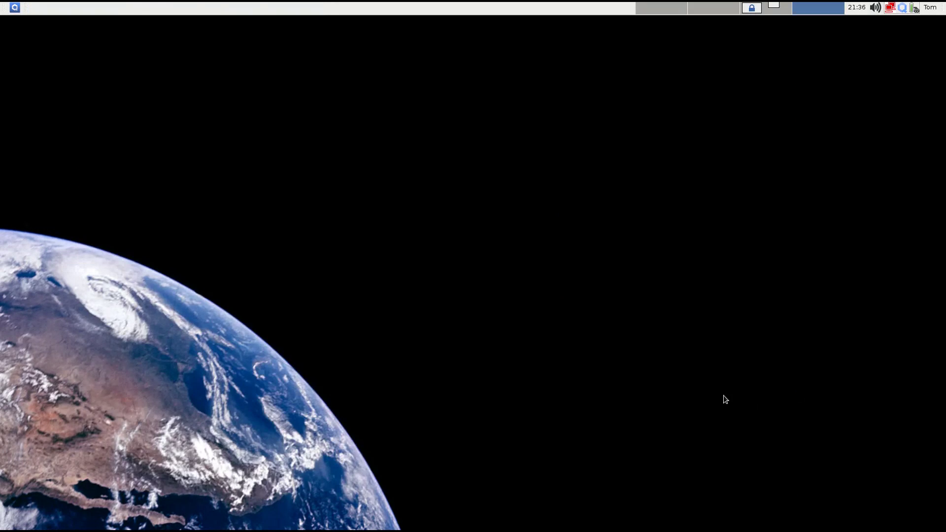
{"action": "key", "text": "ctrl+alt+Left"}
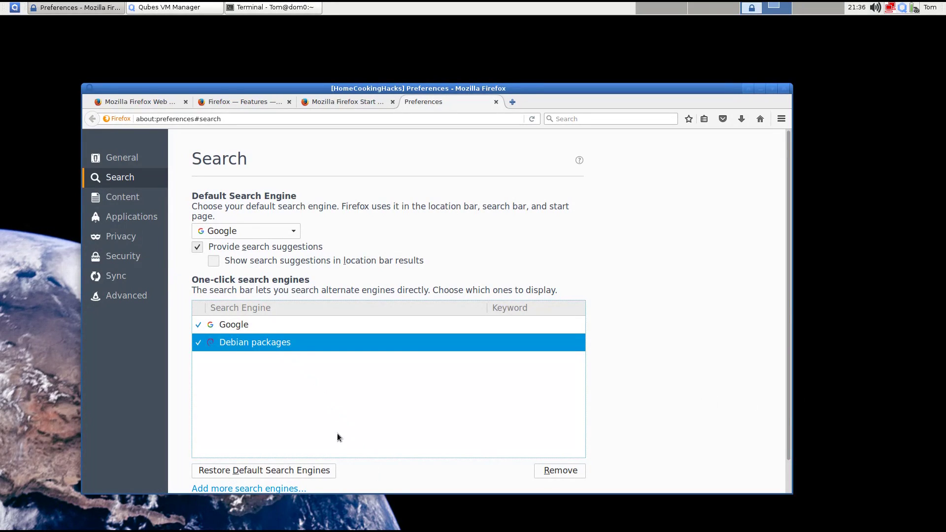
- Add the Startpage HTTPS Privacy Search Engine to Firefox from the Mozilla add-ons site and close the add-ons page
{"action": "scroll", "coordinate": [790, 387], "scroll_direction": "down", "scroll_amount": 2}
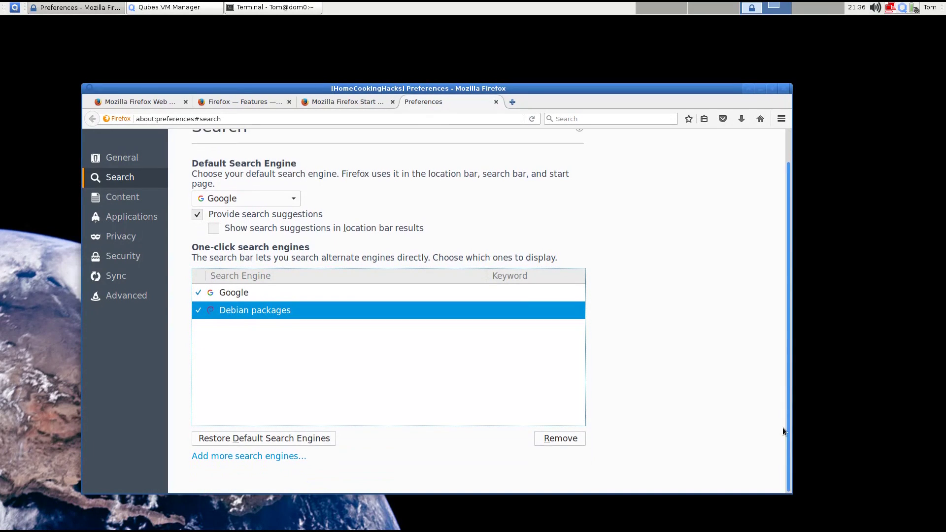
{"action": "left_click", "coordinate": [263, 458]}
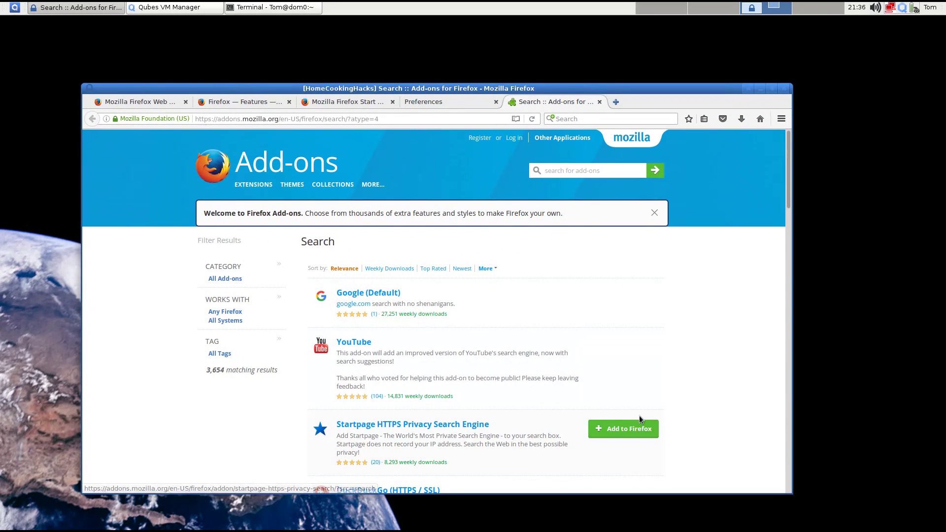
{"action": "left_click", "coordinate": [628, 427]}
{"action": "left_click", "coordinate": [549, 325]}
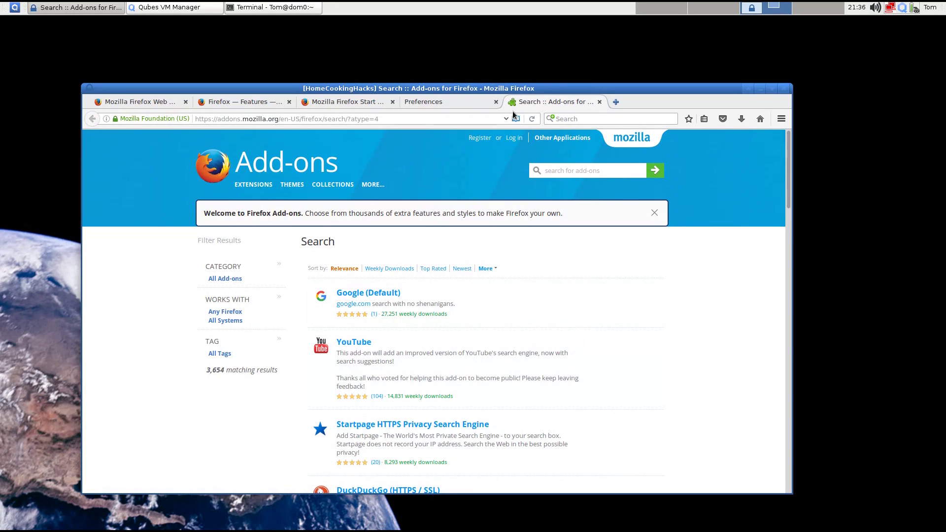
{"action": "left_click", "coordinate": [599, 101]}
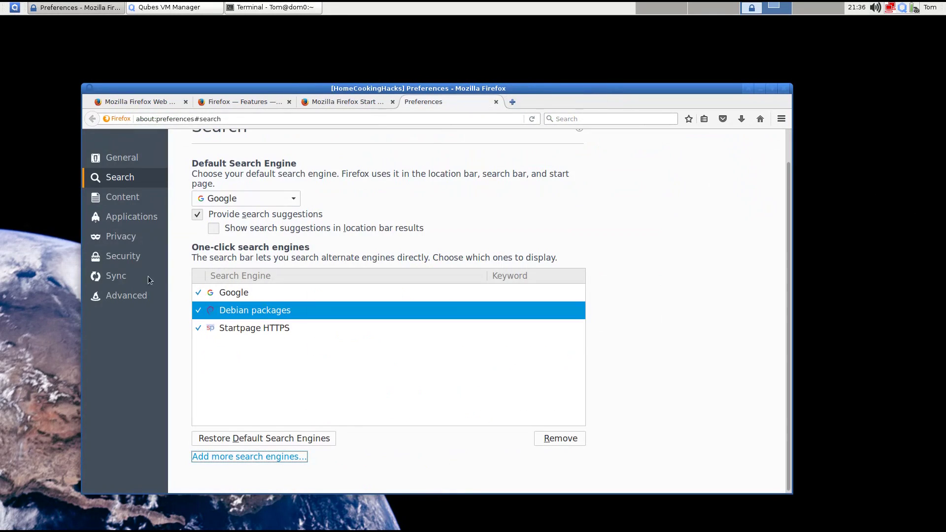
- Set Startpage HTTPS as the default search engine and close the Preferences, Firefox Start Page and Firefox Features pages
{"action": "left_click", "coordinate": [291, 198]}
{"action": "left_click", "coordinate": [276, 240]}
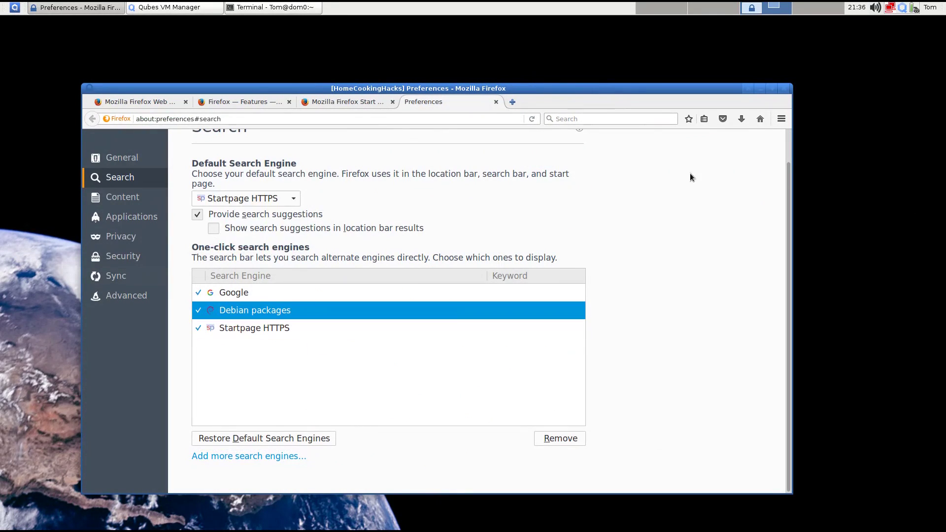
{"action": "left_click", "coordinate": [496, 102]}
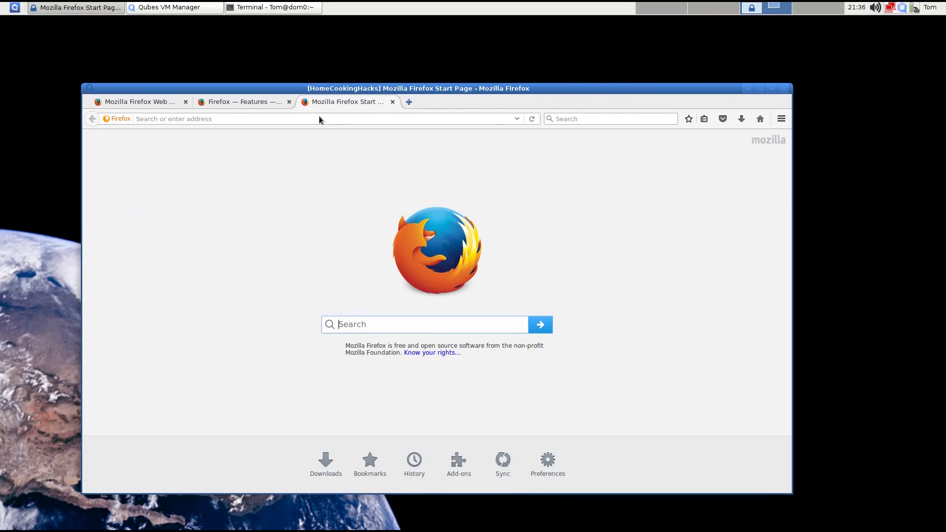
{"action": "left_click", "coordinate": [392, 101]}
{"action": "left_click", "coordinate": [289, 101]}
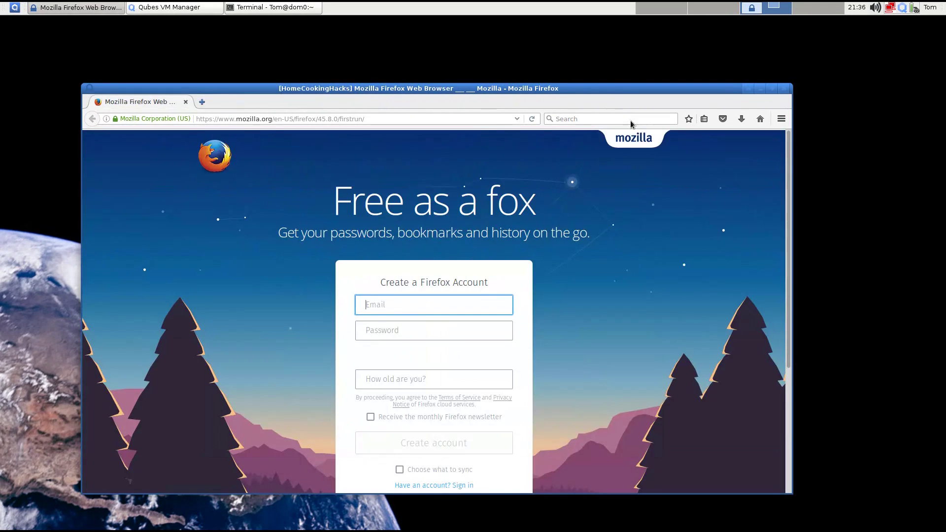
- Search the web for "youtube" with Startpage and open the YouTube home page from the results
{"action": "left_click", "coordinate": [631, 124]}
{"action": "type", "text": "yout"}
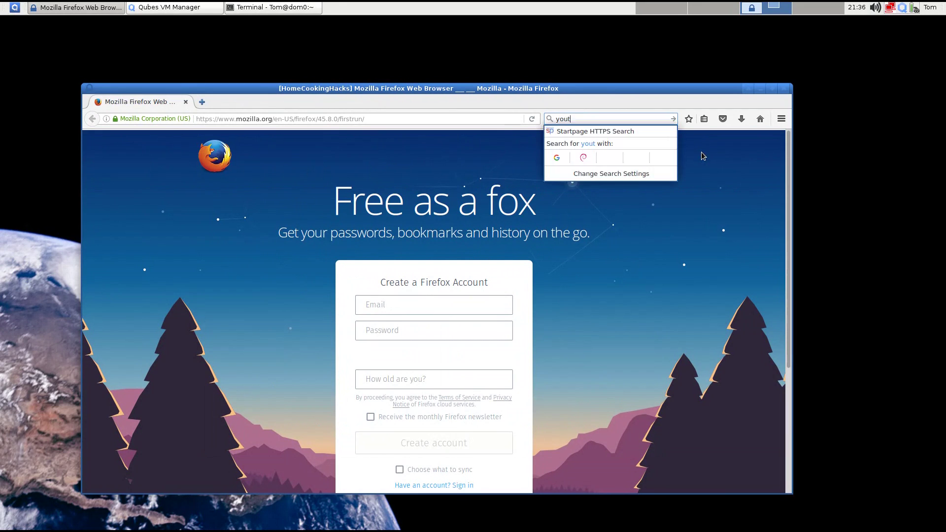
{"action": "type", "text": "ube"}
{"action": "key", "text": "Return"}
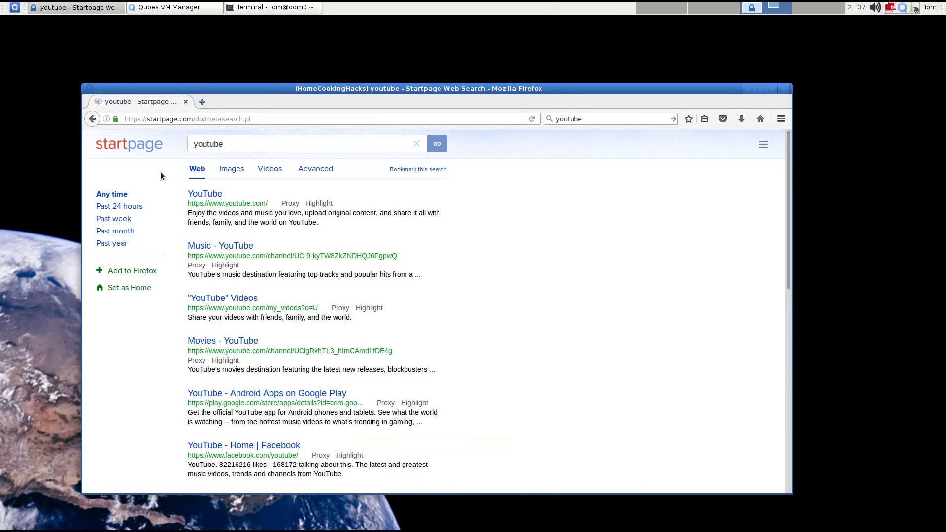
{"action": "left_click", "coordinate": [205, 194]}
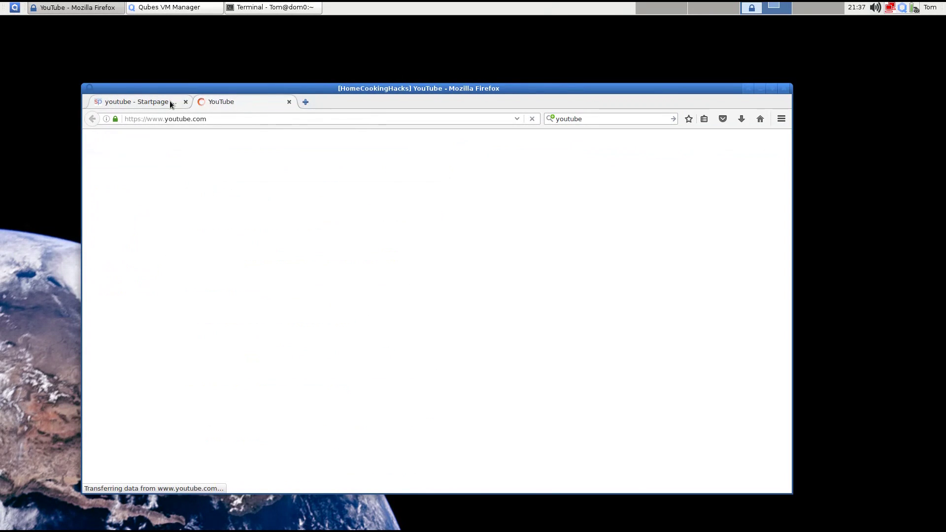
- Return to the HomeCookingHacks Firefox window showing YouTube and close it
{"action": "key", "text": "ctrl+alt+Right"}
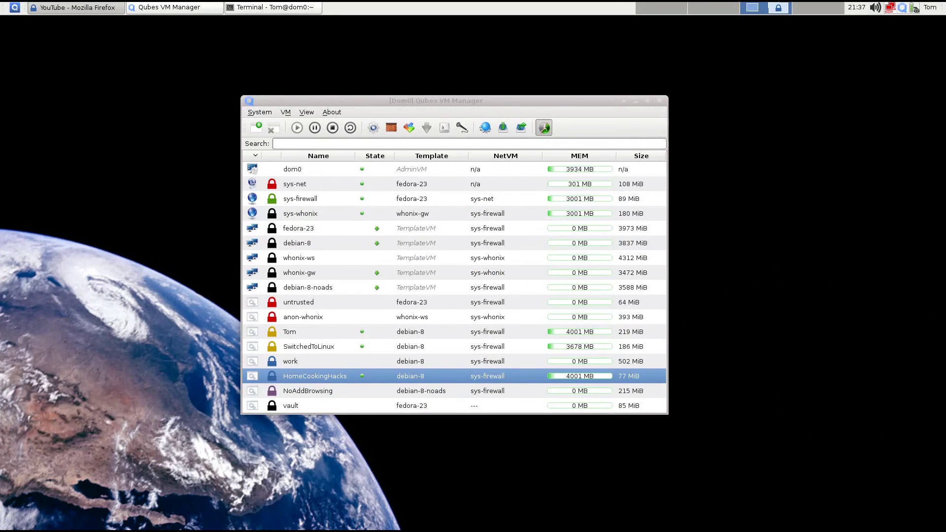
{"action": "key", "text": "ctrl+alt+Left"}
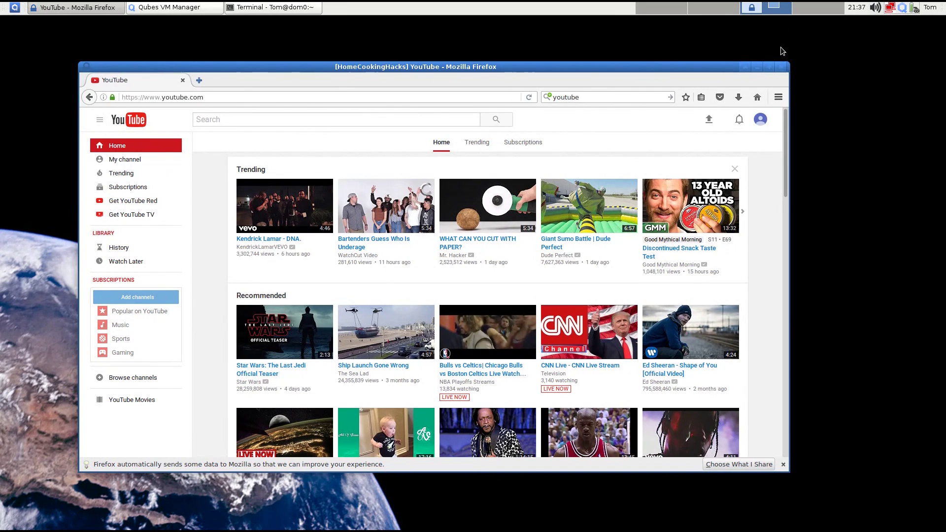
{"action": "left_click", "coordinate": [783, 68]}
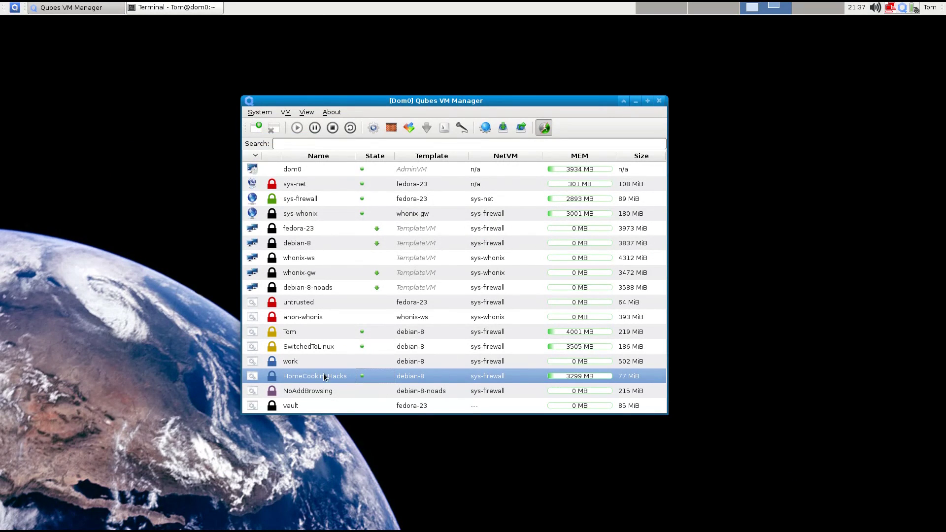
- Launch Icedove in the SwitchedToLinux domain
{"action": "left_click", "coordinate": [15, 7]}
{"action": "mouse_move", "coordinate": [63, 79]}
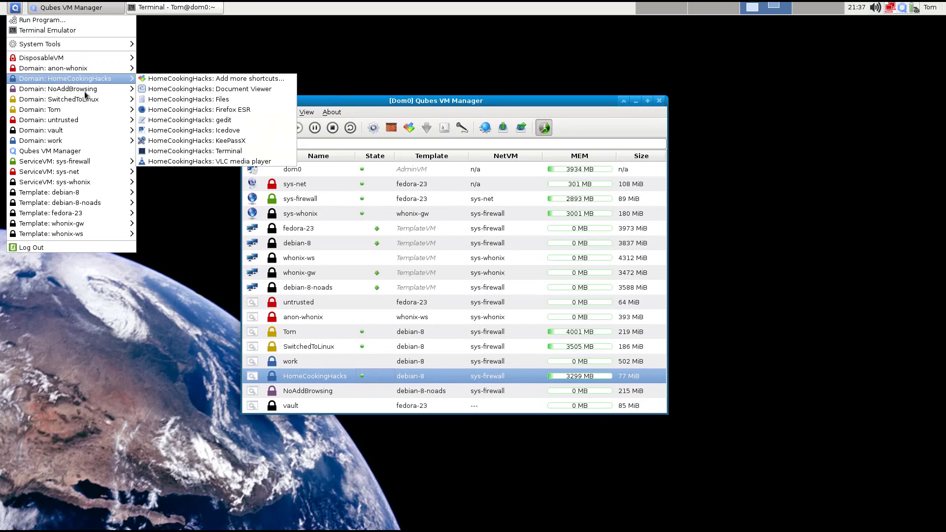
{"action": "mouse_move", "coordinate": [75, 100]}
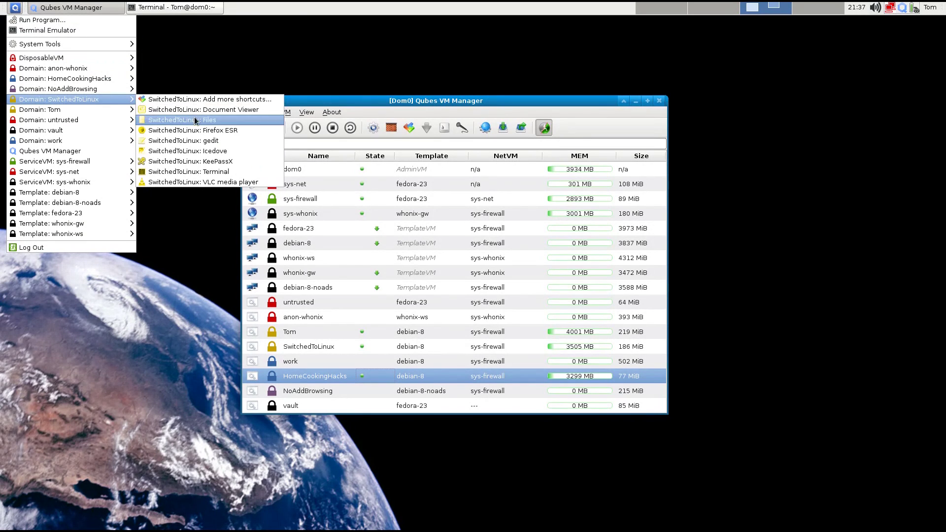
{"action": "left_click", "coordinate": [197, 152]}
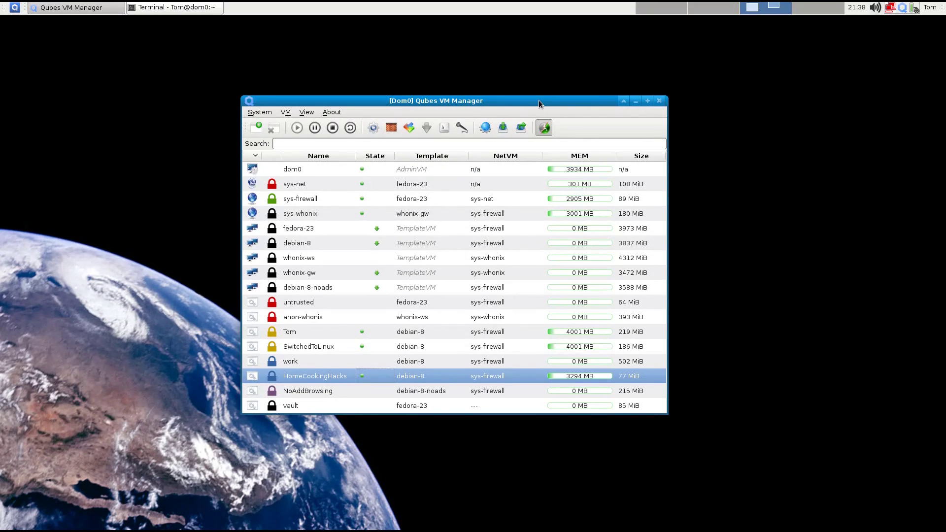
{"action": "left_click", "coordinate": [15, 8]}
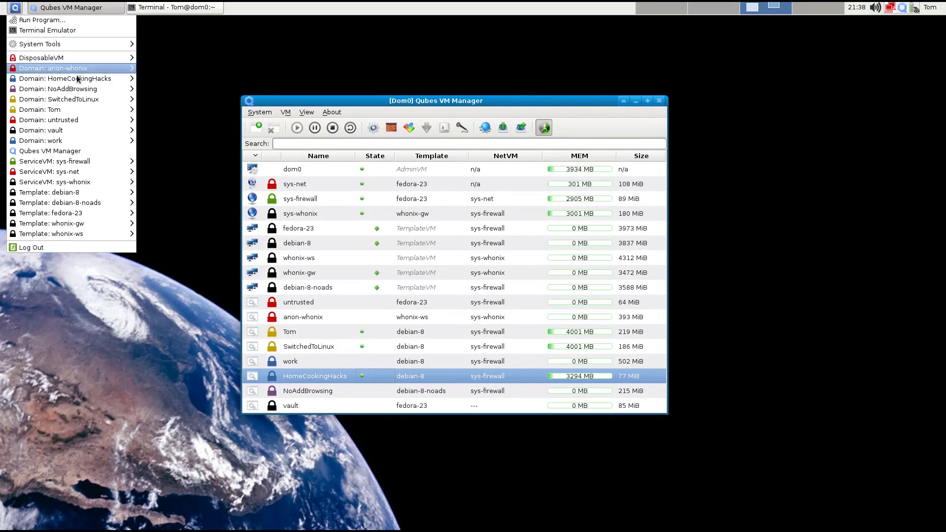
{"action": "mouse_move", "coordinate": [83, 80]}
{"action": "mouse_move", "coordinate": [83, 100]}
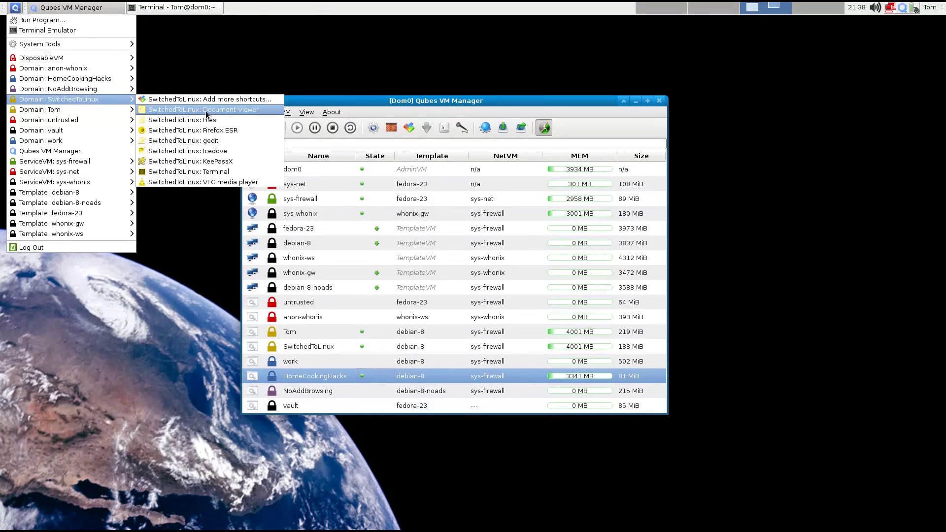
{"action": "left_click", "coordinate": [557, 21]}
- Reposition the Icedove window, choose to use an existing email instead of a new address, and cancel the mail account setup
{"action": "left_click_drag", "start_coordinate": [571, 25], "coordinate": [203, 34]}
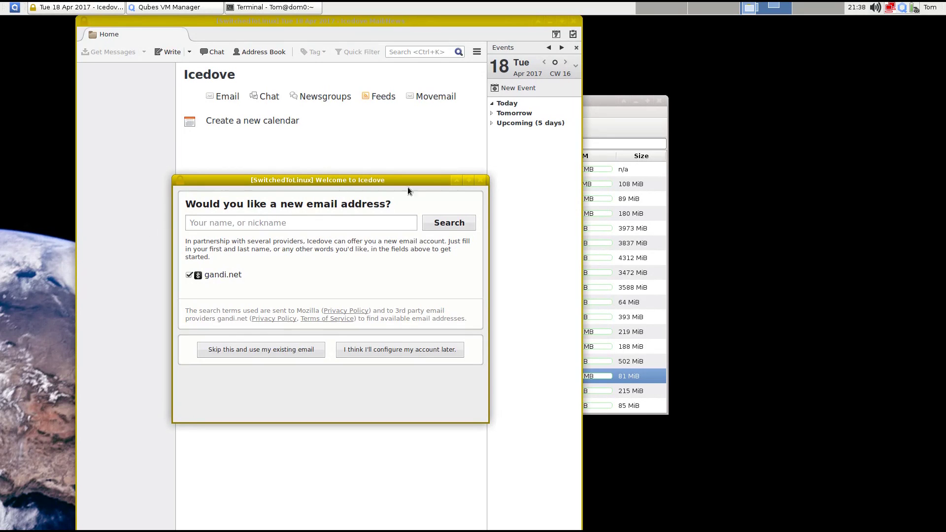
{"action": "left_click", "coordinate": [256, 347]}
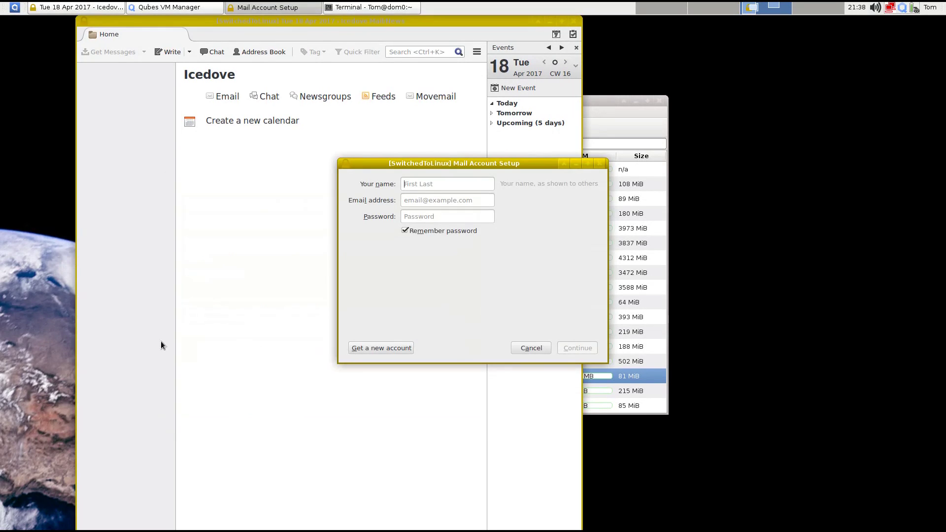
{"action": "left_click", "coordinate": [532, 348]}
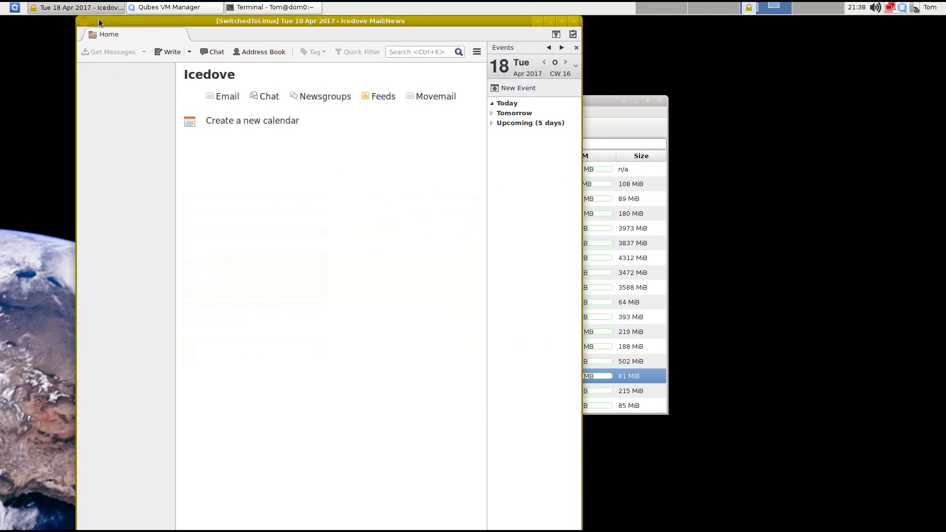
- Move the Icedove window fully into view on the desktop and turn on its Menu Bar
{"action": "left_click_drag", "start_coordinate": [167, 23], "coordinate": [193, 24]}
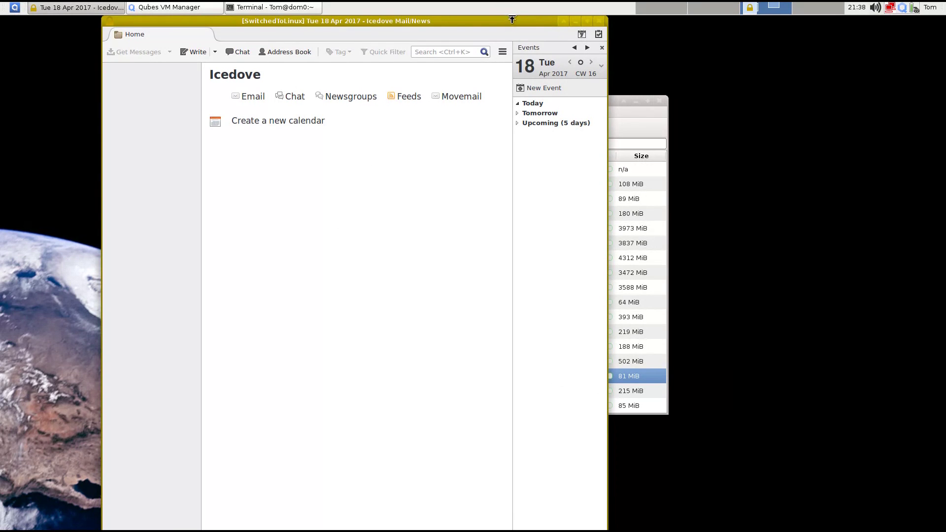
{"action": "left_click_drag", "start_coordinate": [512, 18], "coordinate": [542, 36]}
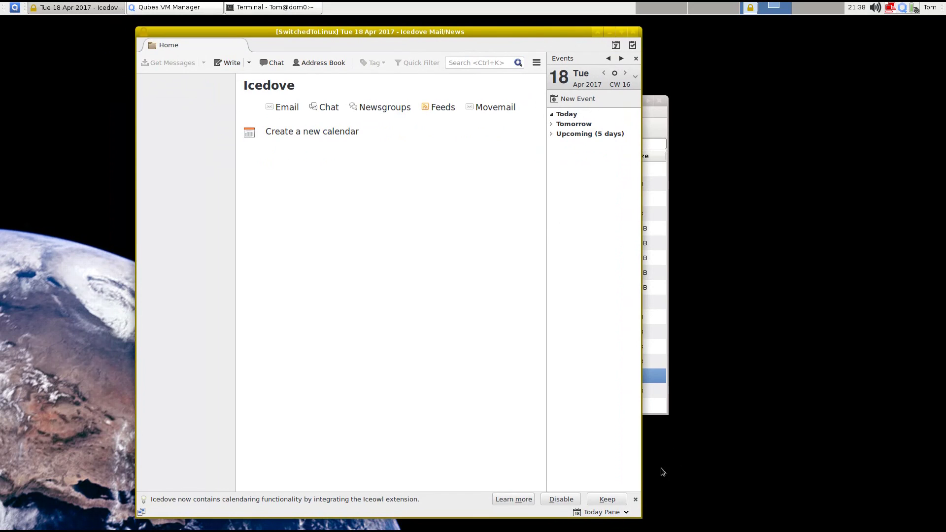
{"action": "right_click", "coordinate": [355, 39]}
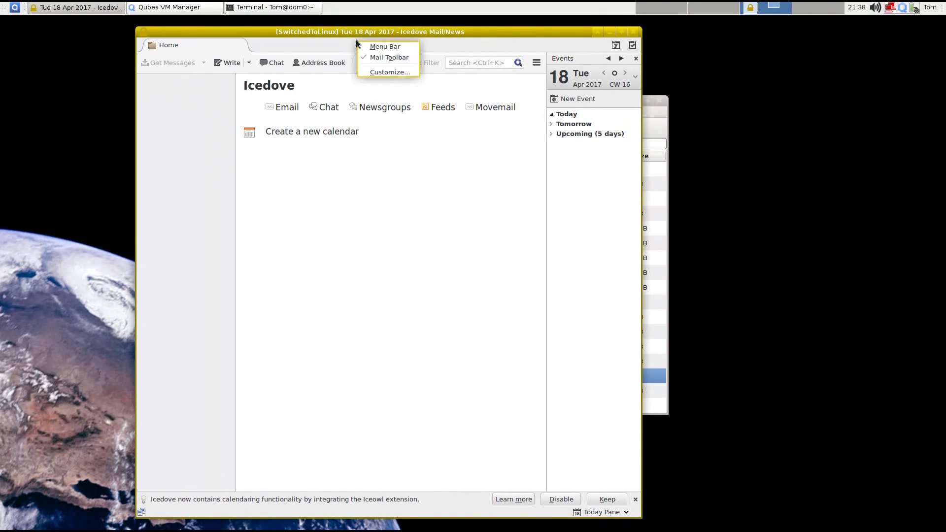
{"action": "left_click", "coordinate": [376, 43]}
- Look through Icedove's File and Edit commands without choosing any, and close the mail window
{"action": "left_click", "coordinate": [151, 43]}
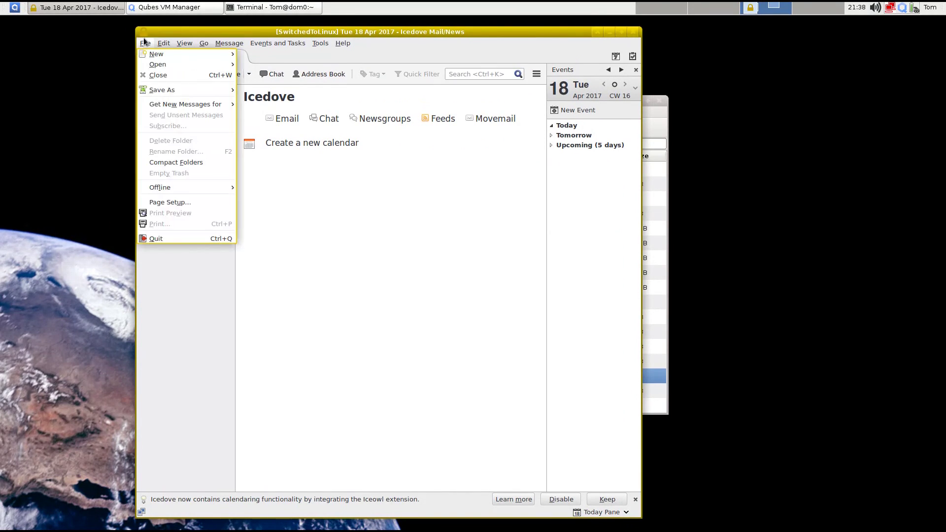
{"action": "mouse_move", "coordinate": [164, 43]}
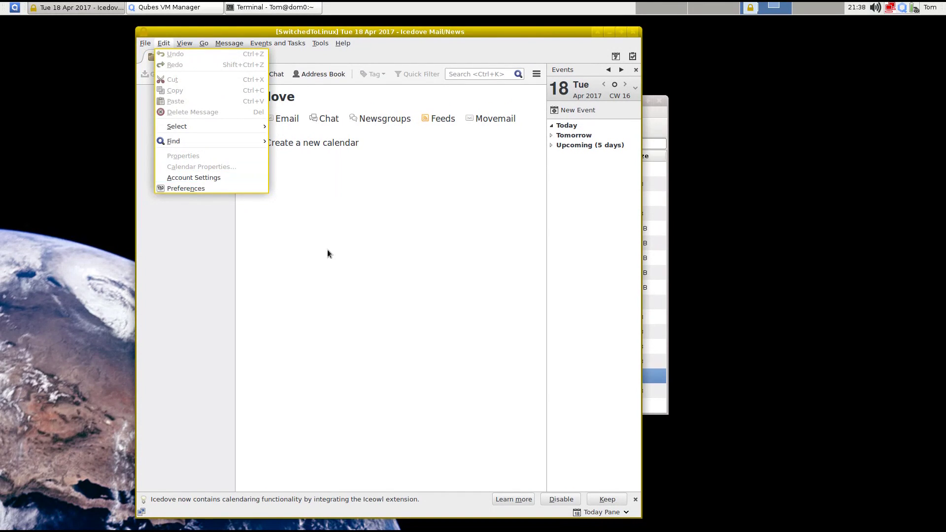
{"action": "left_click", "coordinate": [320, 225]}
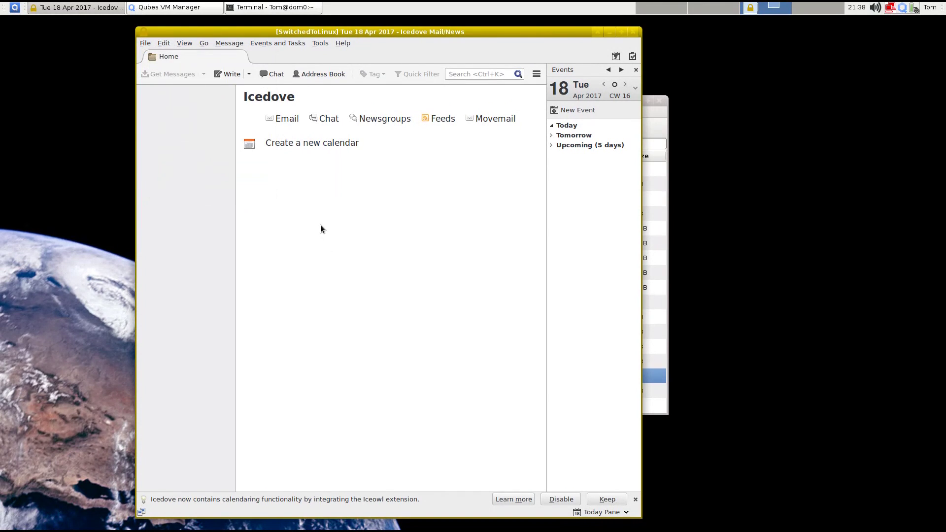
{"action": "left_click", "coordinate": [632, 32]}
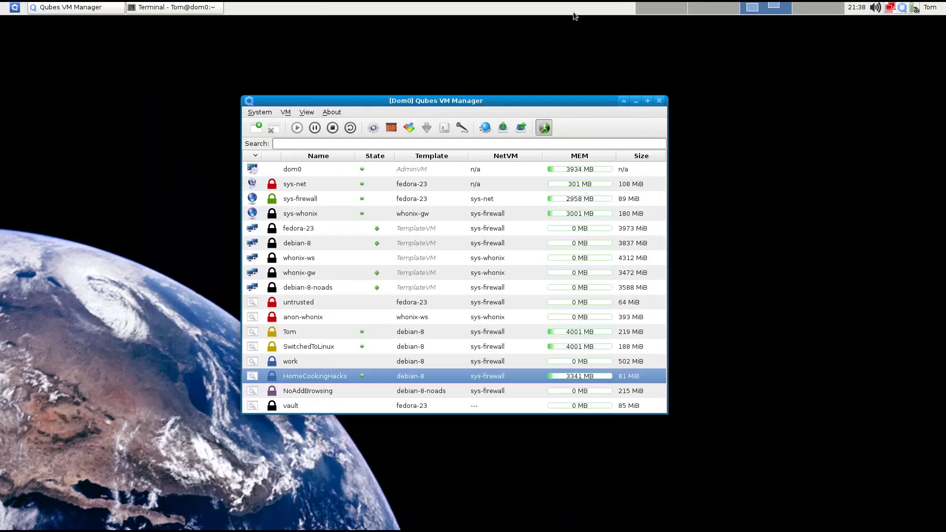
- Launch KeePassX in the SwitchedToLinux domain
{"action": "left_click", "coordinate": [21, 9]}
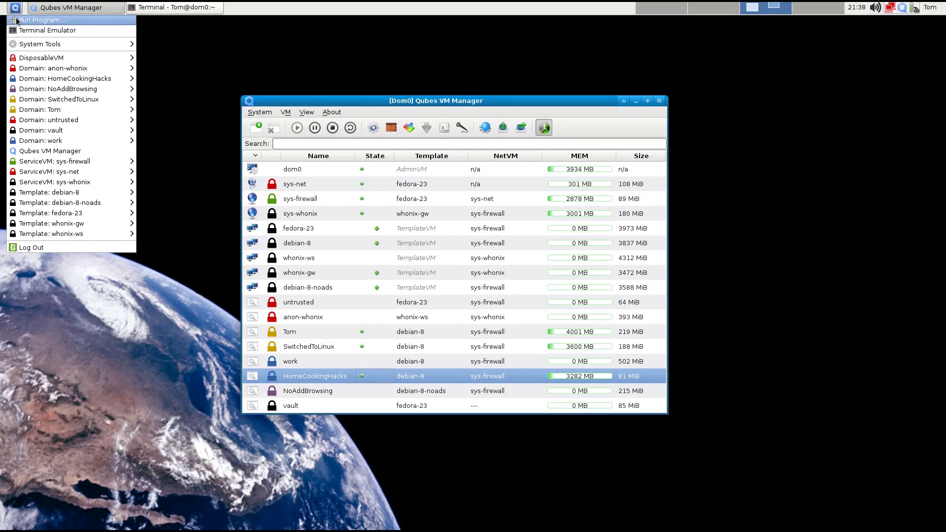
{"action": "mouse_move", "coordinate": [90, 100]}
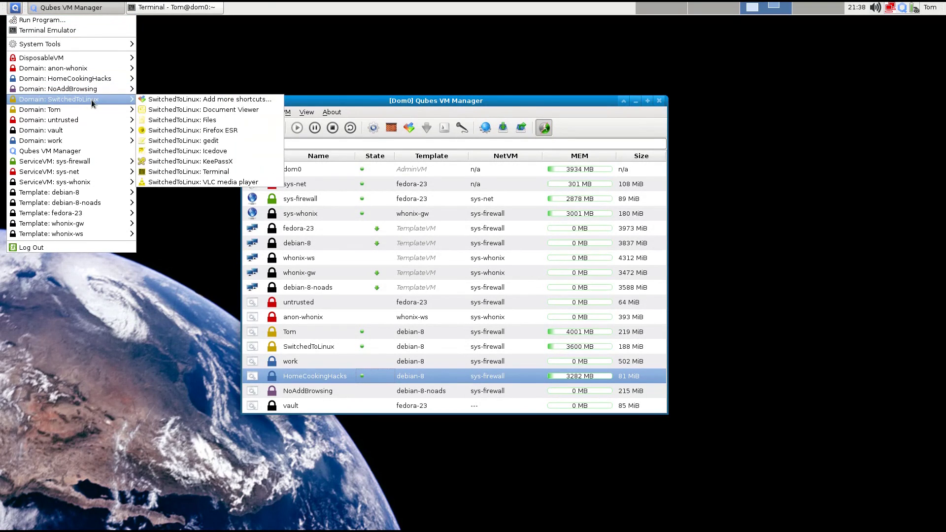
{"action": "left_click", "coordinate": [197, 161]}
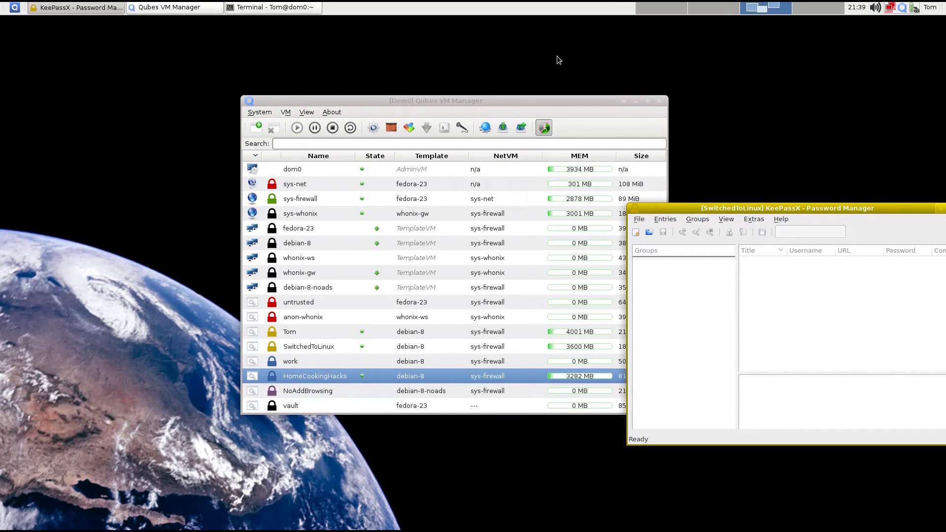
- Minimize the Qubes VM Manager window and move the KeePassX window fully into view on the desktop
{"action": "left_click_drag", "start_coordinate": [513, 102], "coordinate": [283, 77]}
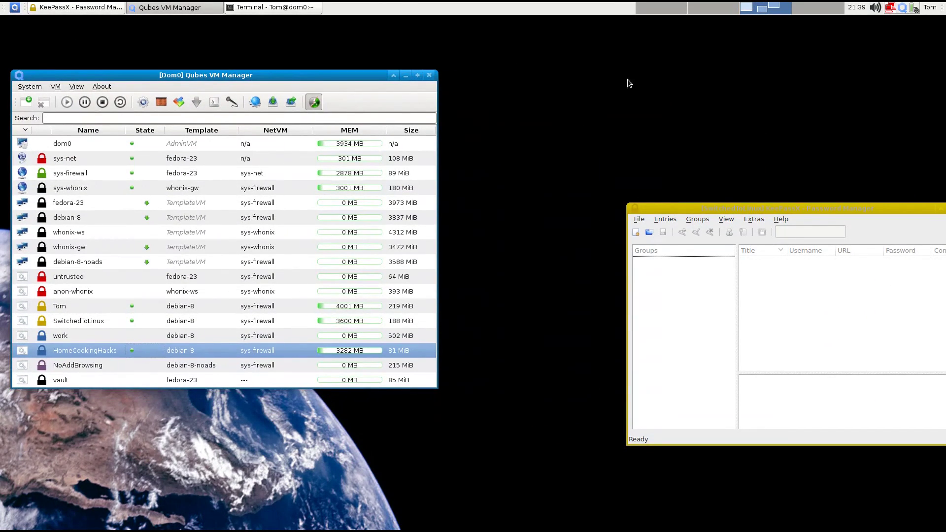
{"action": "left_click", "coordinate": [405, 75]}
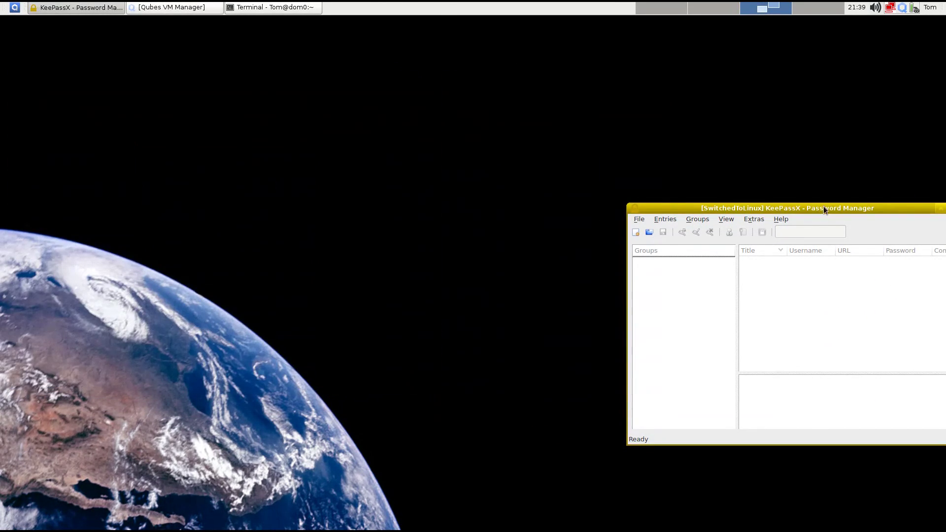
{"action": "left_click_drag", "start_coordinate": [823, 207], "coordinate": [469, 120]}
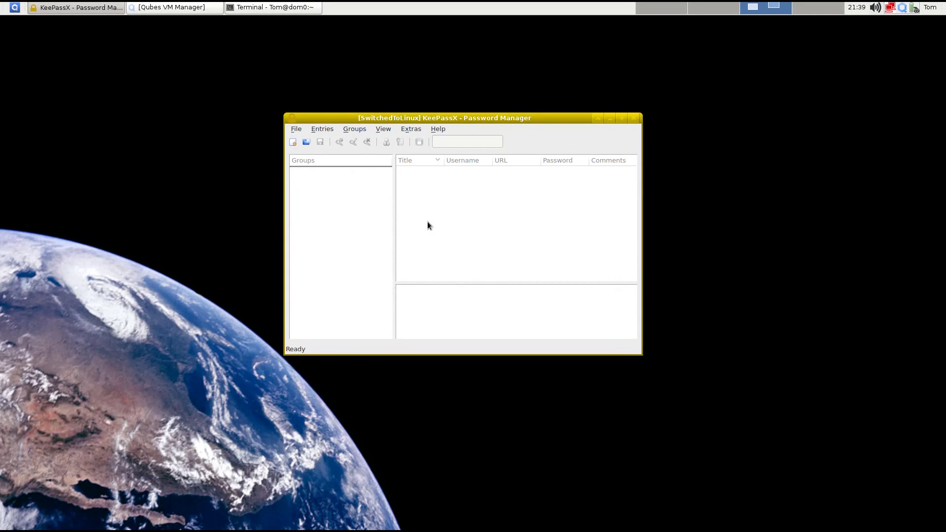
- Create a new KeePassX database and set its master key by entering and repeating a password
{"action": "left_click", "coordinate": [291, 142]}
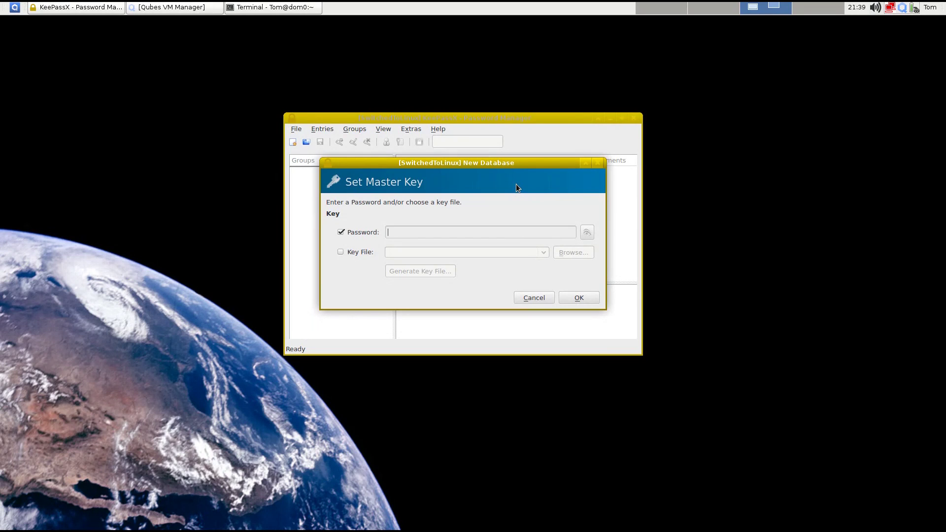
{"action": "type", "text": "********"}
{"action": "key", "text": "ctrl+a"}
{"action": "type", "text": "********"}
{"action": "left_click", "coordinate": [595, 296]}
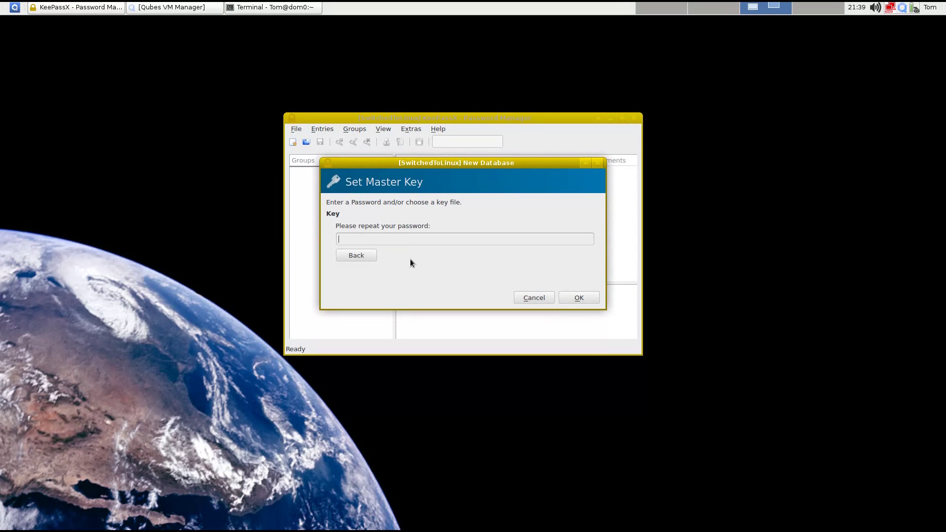
{"action": "type", "text": "********"}
{"action": "left_click", "coordinate": [576, 293]}
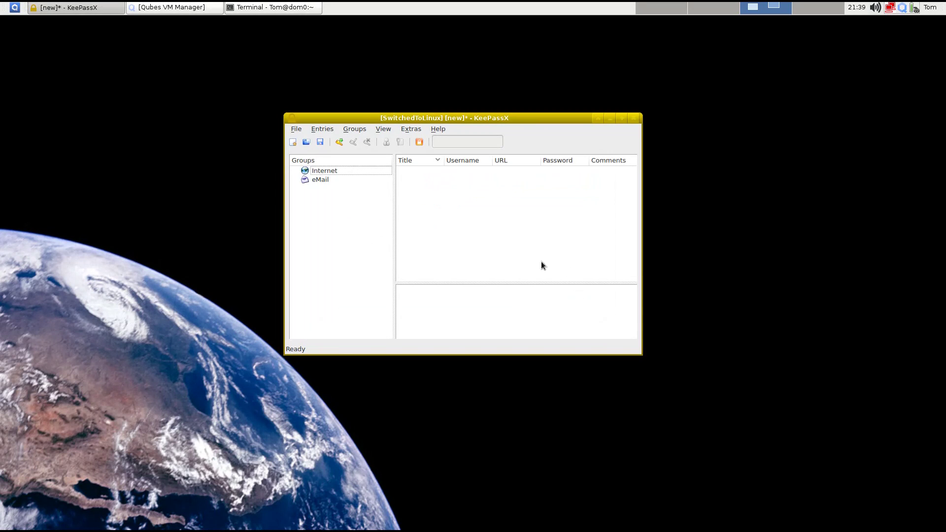
- Add a new group titled Hosting with the default key icon to the password database
{"action": "left_click", "coordinate": [324, 170]}
{"action": "left_click", "coordinate": [310, 181]}
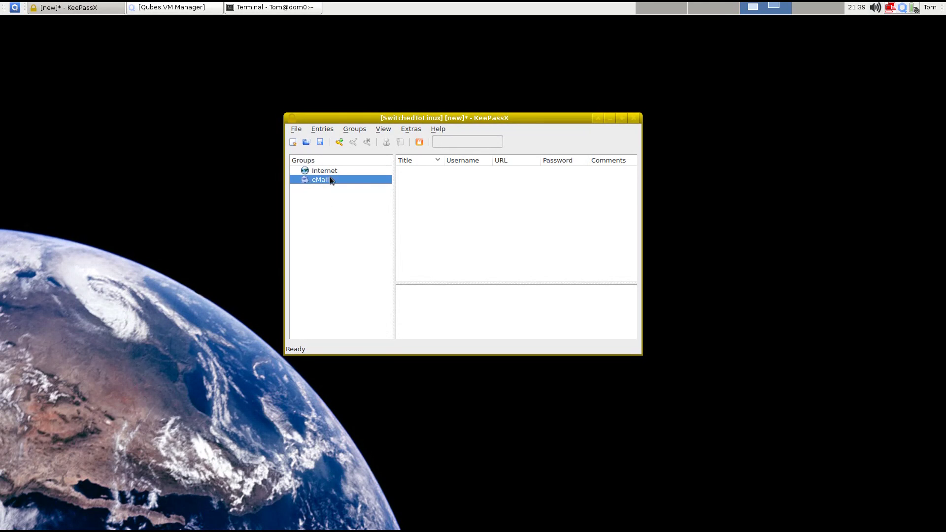
{"action": "left_click", "coordinate": [315, 169]}
{"action": "left_click", "coordinate": [318, 178]}
{"action": "left_click", "coordinate": [354, 128]}
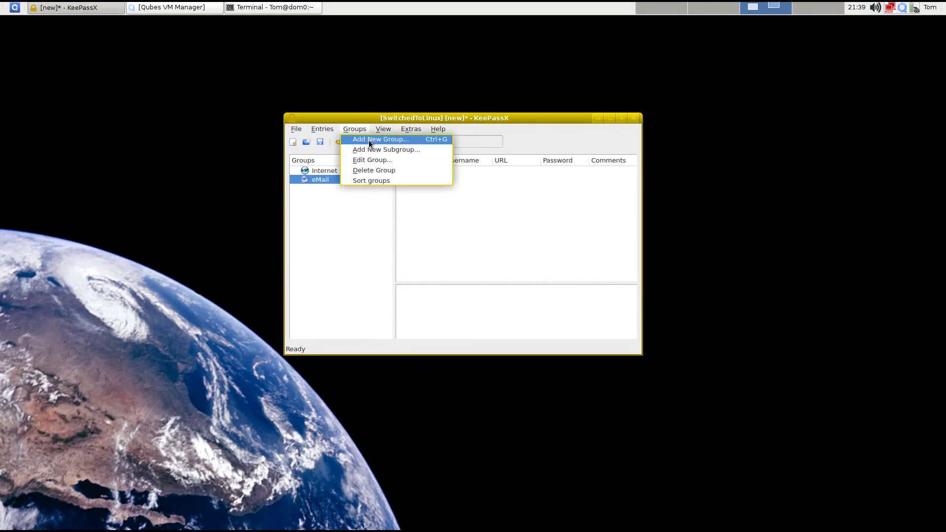
{"action": "left_click", "coordinate": [369, 140]}
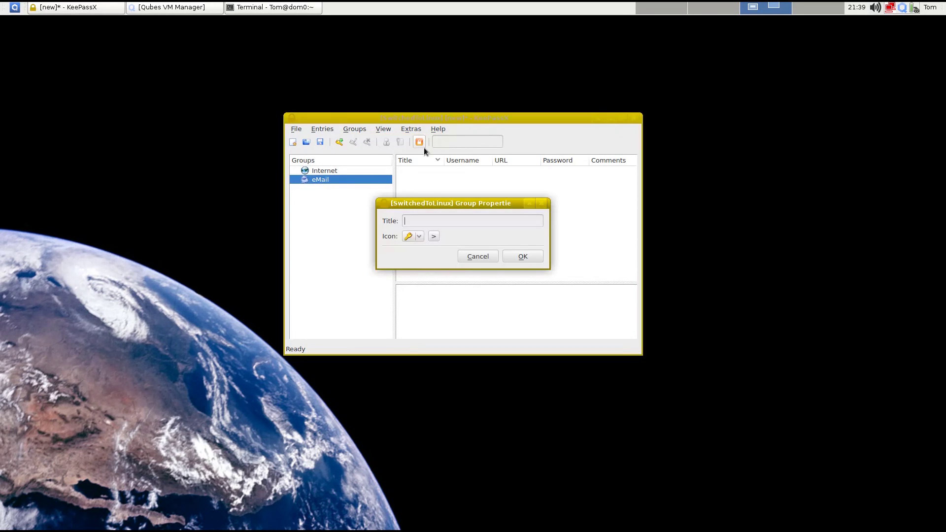
{"action": "left_click", "coordinate": [417, 237]}
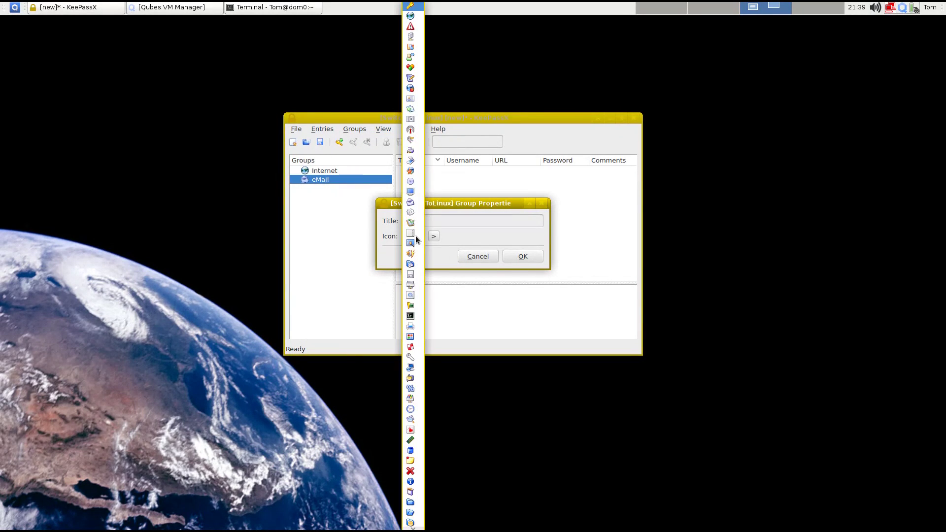
{"action": "left_click", "coordinate": [492, 230]}
{"action": "type", "text": "Hosting"}
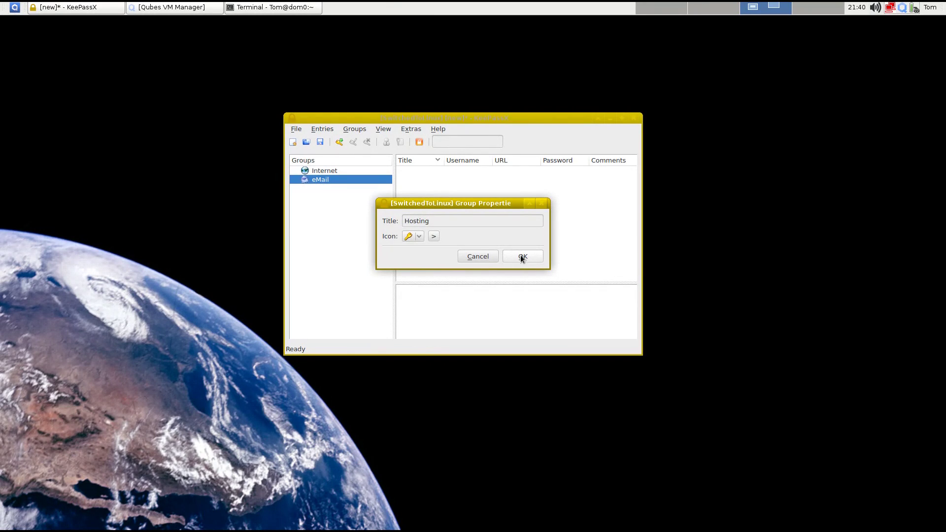
{"action": "left_click", "coordinate": [521, 256]}
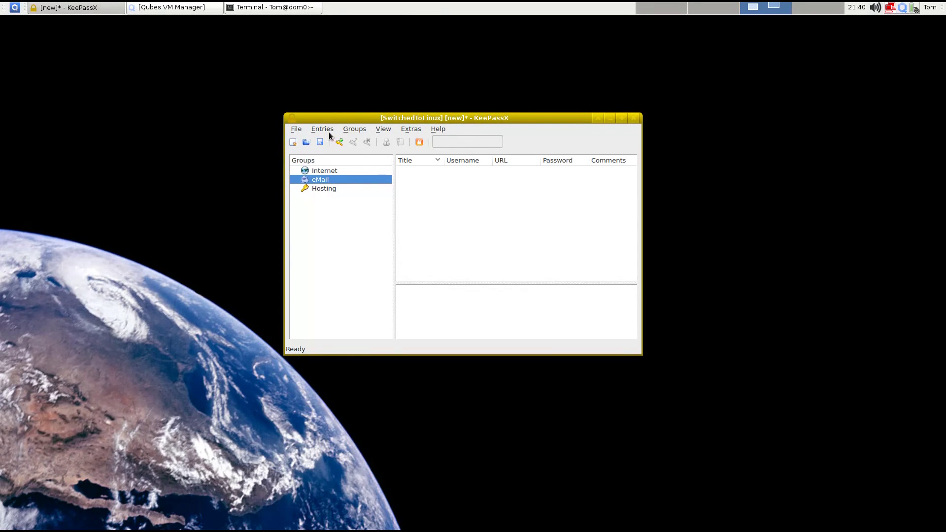
- Add another group titled ClientLogins to the password database
{"action": "left_click", "coordinate": [346, 132]}
{"action": "left_click", "coordinate": [335, 171]}
{"action": "left_click", "coordinate": [364, 133]}
{"action": "left_click", "coordinate": [360, 138]}
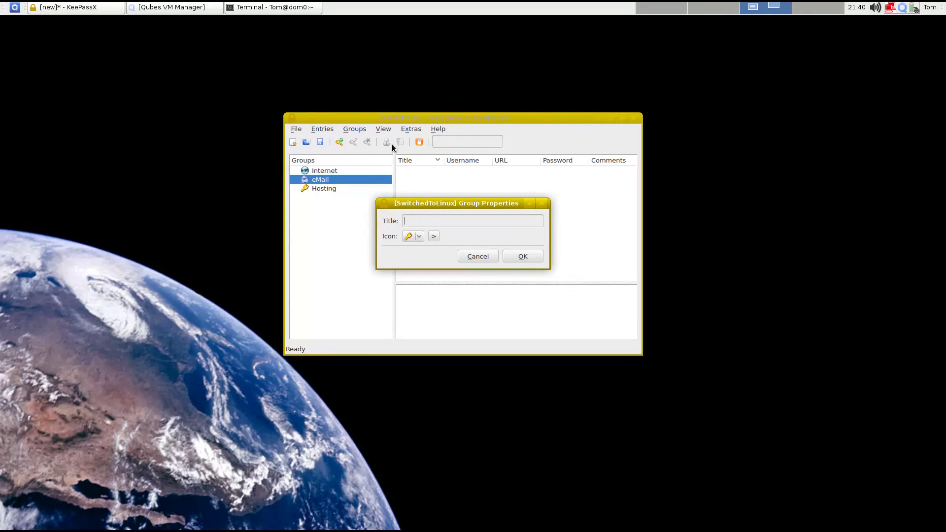
{"action": "type", "text": "ClientLogins"}
{"action": "key", "text": "Return"}
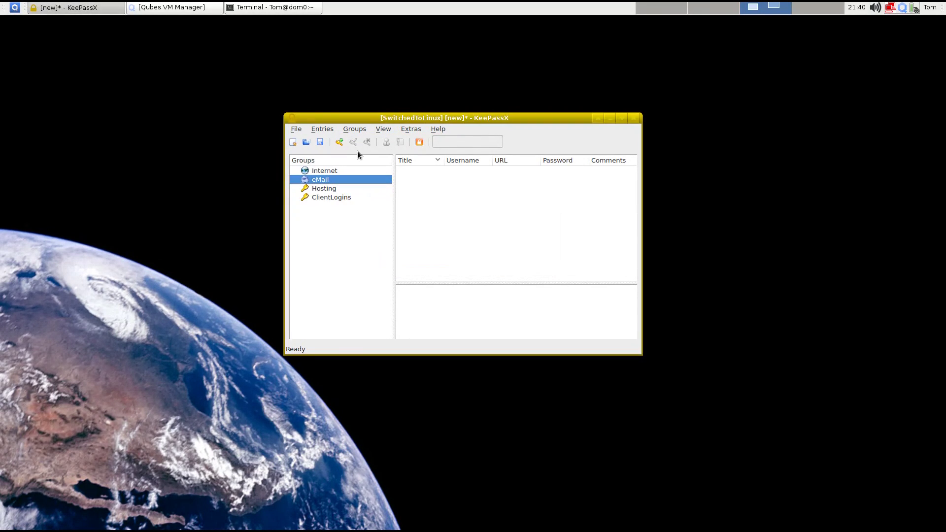
- Start a new entry in the Internet group with the title ThisCoolSite and the username myuser
{"action": "left_click", "coordinate": [329, 171]}
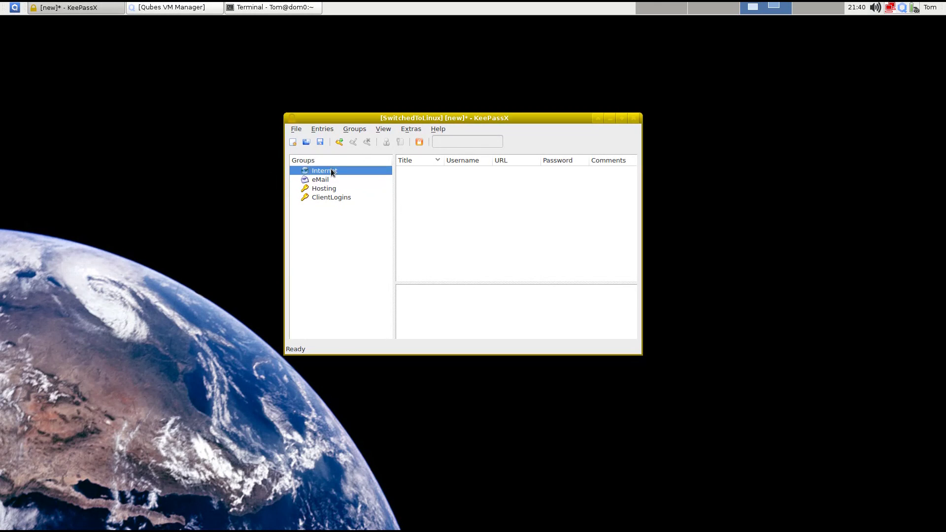
{"action": "left_click", "coordinate": [340, 142]}
{"action": "left_click", "coordinate": [460, 169]}
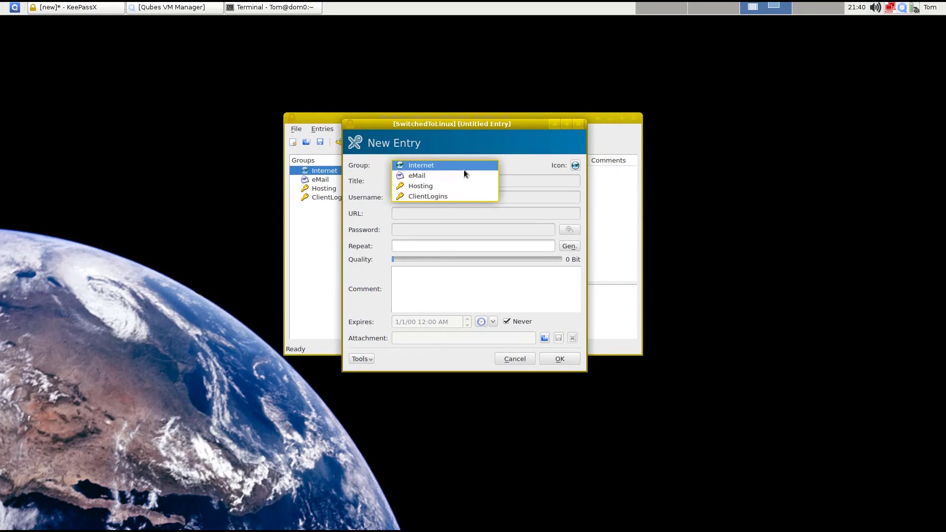
{"action": "left_click", "coordinate": [456, 166]}
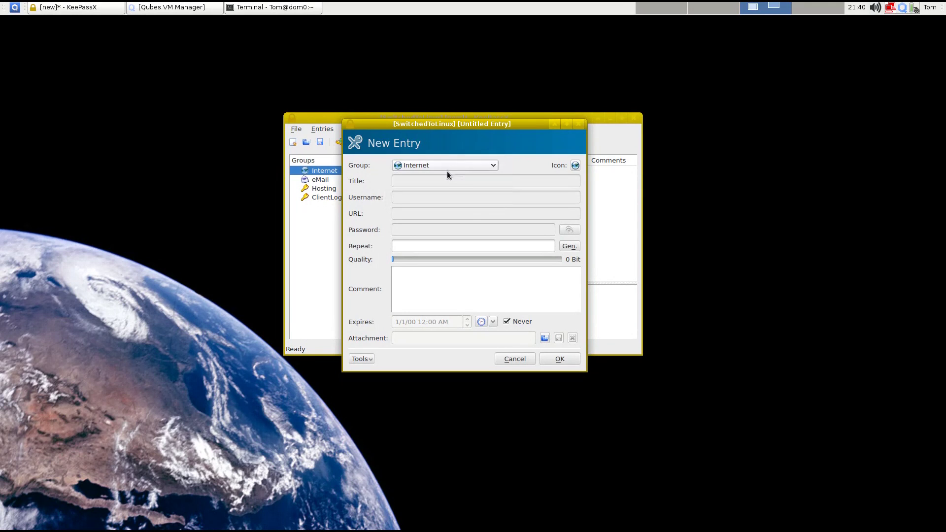
{"action": "type", "text": "Th"}
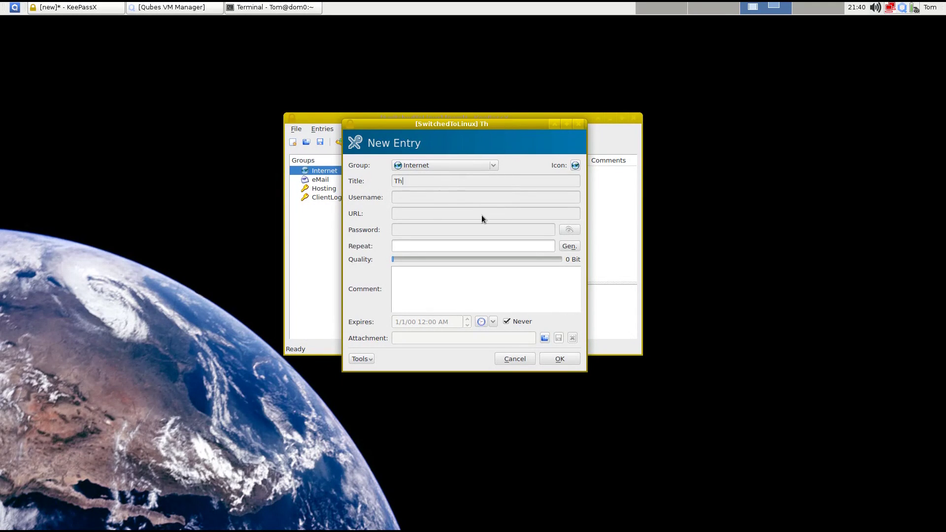
{"action": "type", "text": "isCoolSit"}
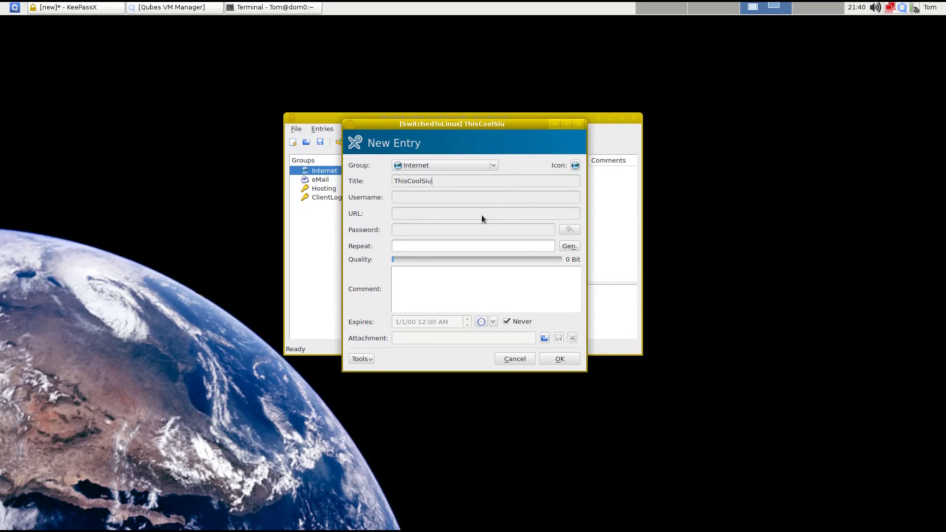
{"action": "type", "text": "e"}
{"action": "key", "text": "Tab"}
{"action": "type", "text": "myuser"}
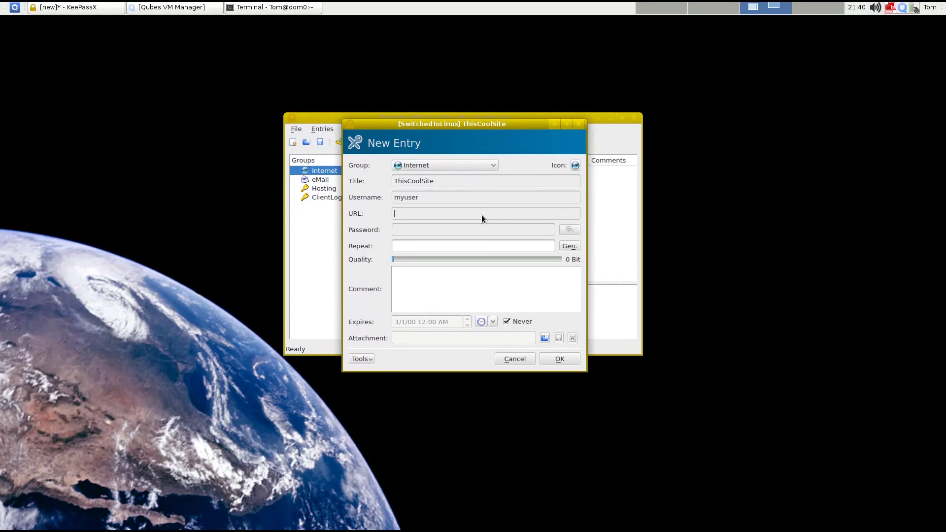
- Set the entry's URL to thiscoolsite.com, then enter and repeat the entry's password
{"action": "key", "text": "Tab"}
{"action": "type", "text": "thisools"}
{"action": "type", "text": "ite.com"}
{"action": "type", "text": "c"}
{"action": "type", "text": "**********"}
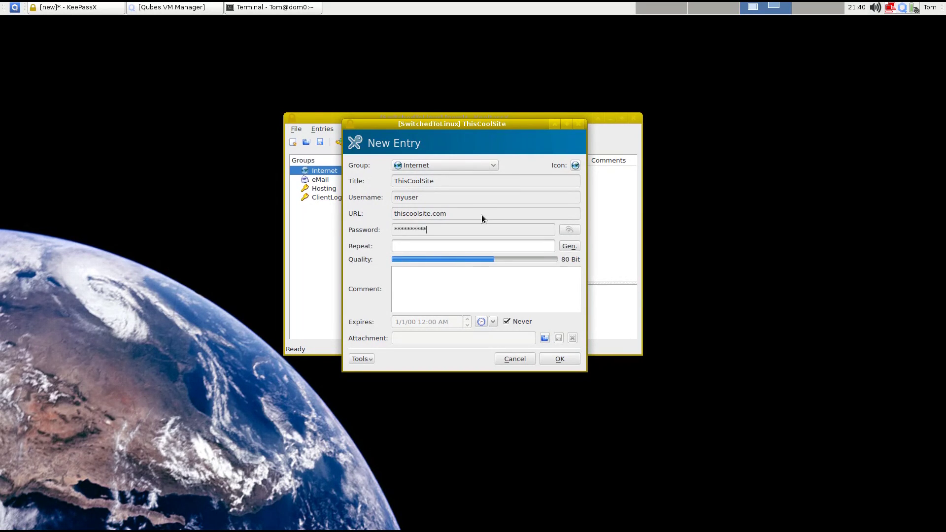
{"action": "type", "text": "**"}
{"action": "key", "text": "Tab"}
{"action": "type", "text": "********"}
{"action": "type", "text": "****"}
- Add the comment "This is my password for a cool site :)" and confirm the new entry
{"action": "type", "text": "This is m"}
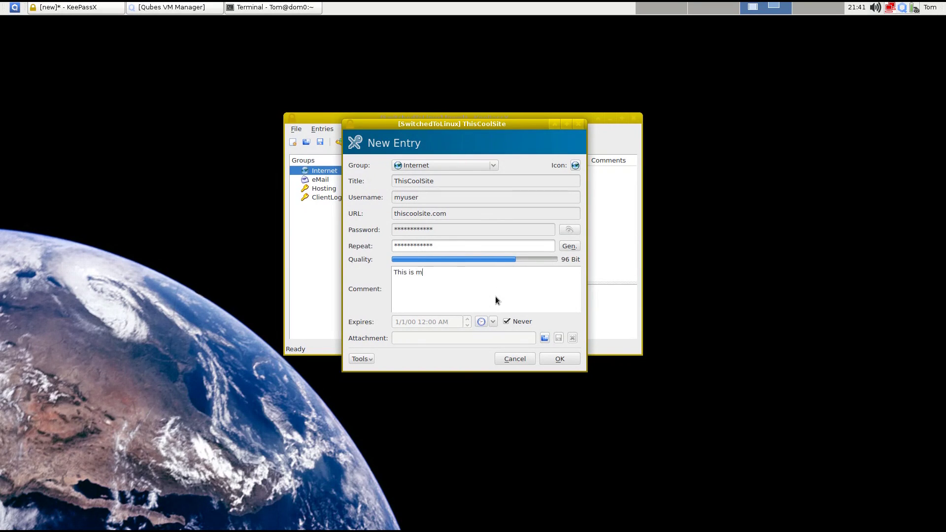
{"action": "type", "text": "y password for a cool site :)"}
{"action": "left_click", "coordinate": [558, 358]}
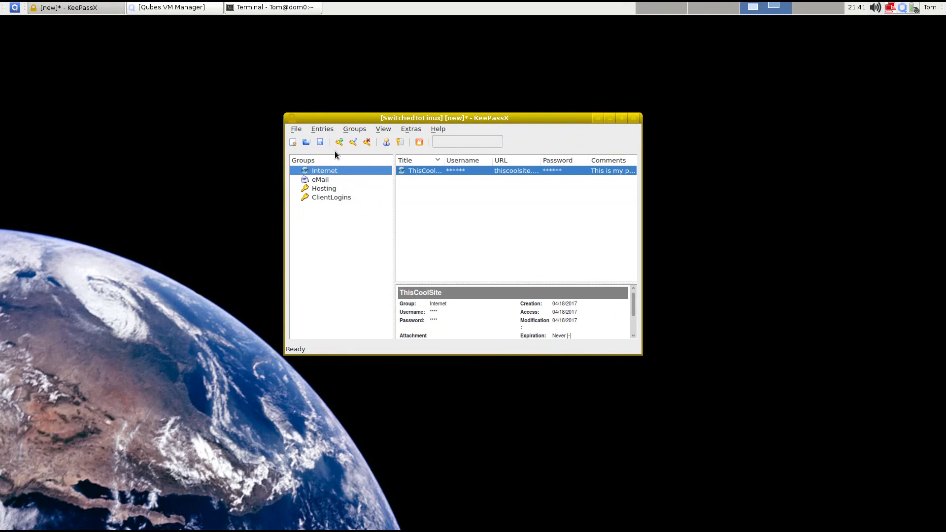
- Start saving the database, choose the Documents folder as its location, and show hidden files there
{"action": "left_click", "coordinate": [320, 143]}
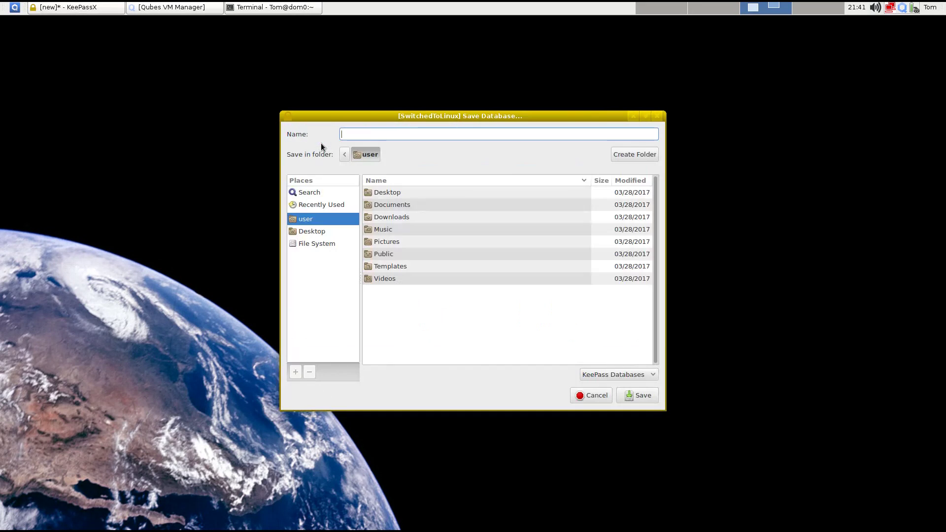
{"action": "double_click", "coordinate": [403, 204]}
{"action": "right_click", "coordinate": [428, 269]}
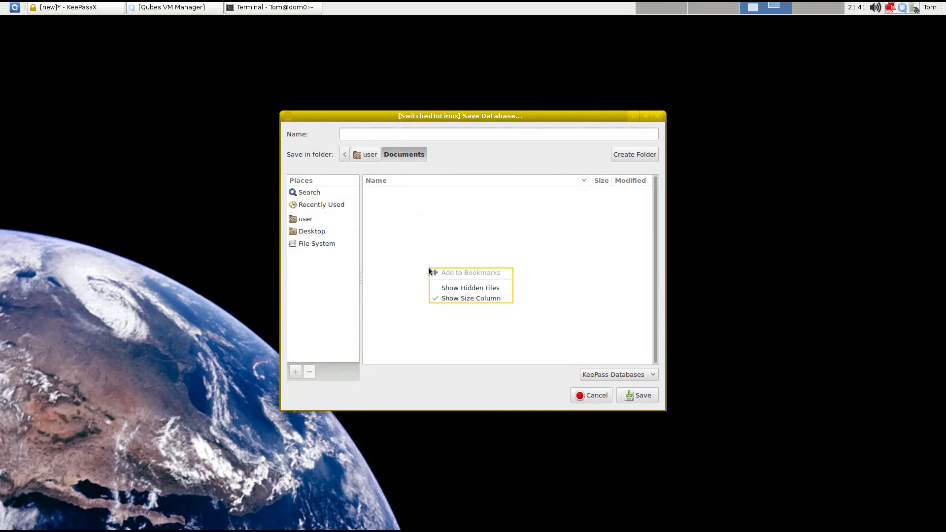
{"action": "left_click", "coordinate": [477, 288]}
{"action": "right_click", "coordinate": [445, 248]}
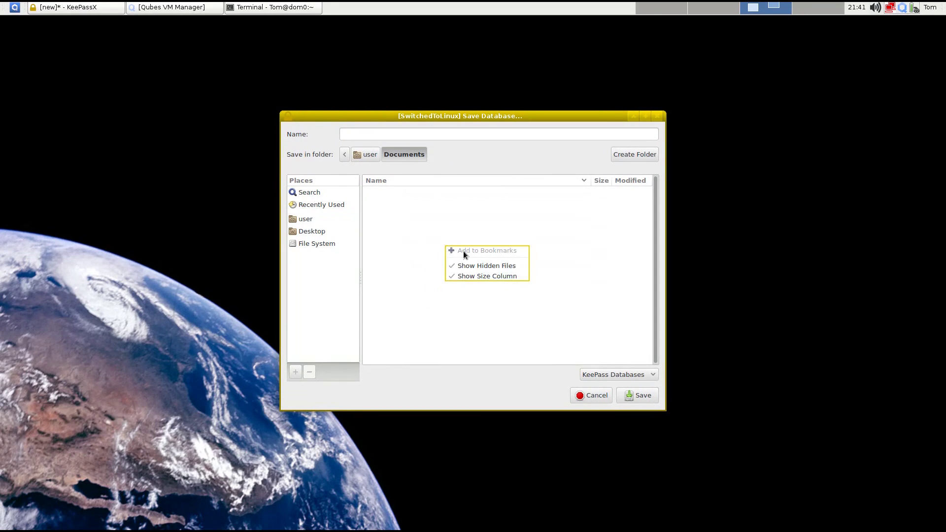
{"action": "left_click", "coordinate": [455, 213]}
{"action": "right_click", "coordinate": [400, 216]}
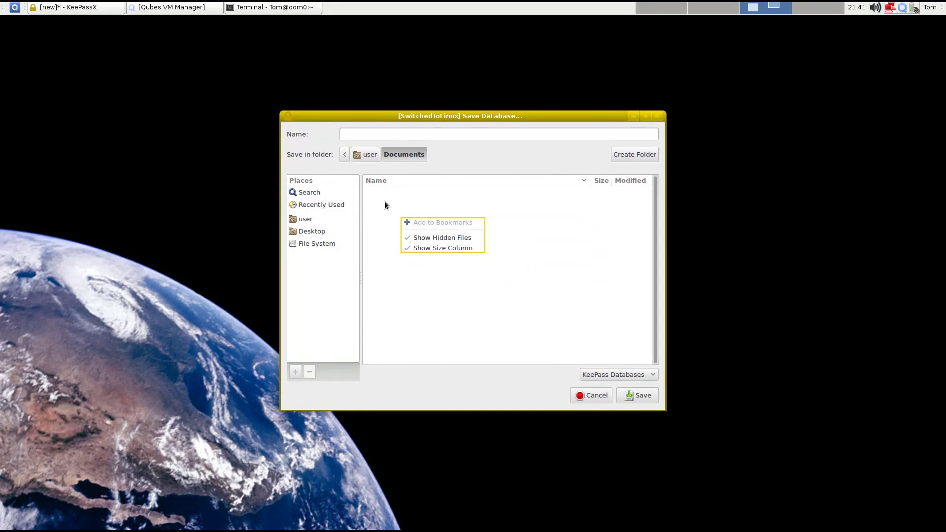
{"action": "left_click", "coordinate": [384, 201]}
- Create a folder named password inside Documents for the database file
{"action": "left_click", "coordinate": [638, 160]}
{"action": "type", "text": "p"}
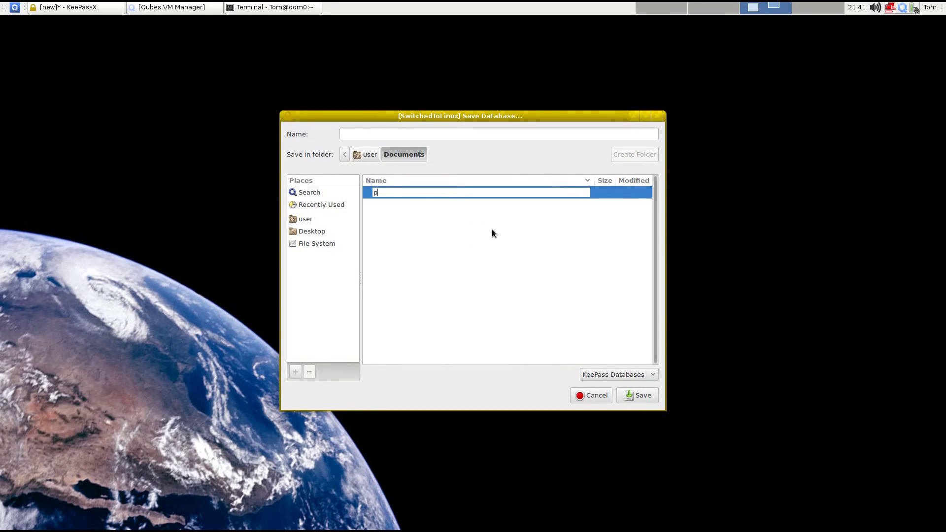
{"action": "type", "text": "assword"}
{"action": "key", "text": "Return"}
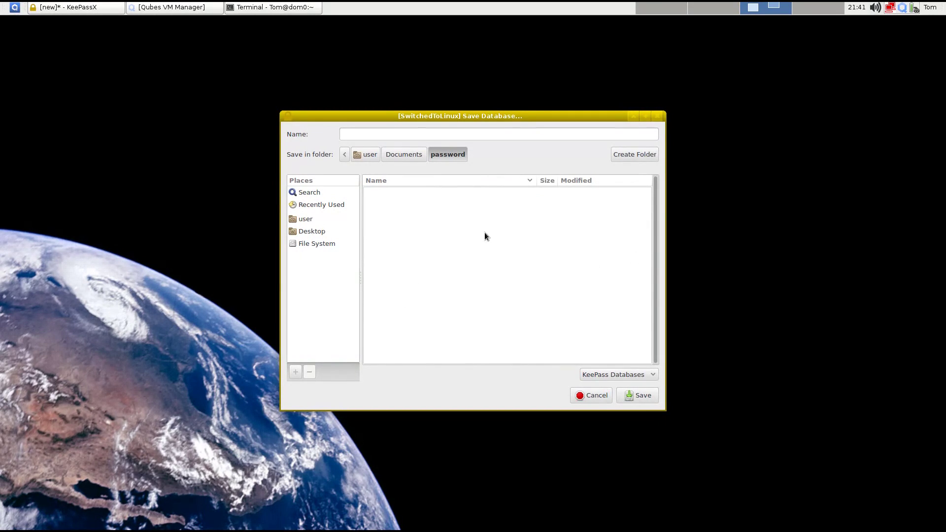
- Save the database as passwords in the new folder and close KeePassX
{"action": "left_click", "coordinate": [467, 135]}
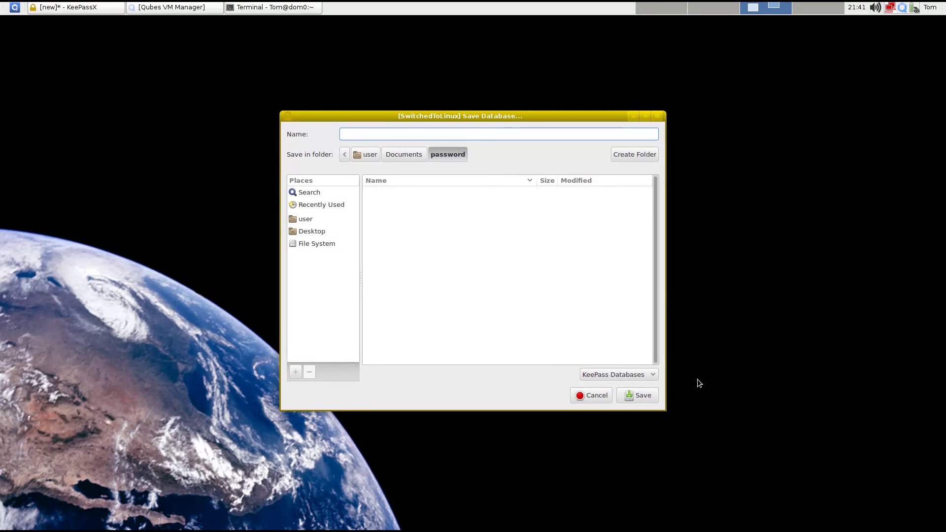
{"action": "type", "text": "passwords"}
{"action": "left_click", "coordinate": [648, 397]}
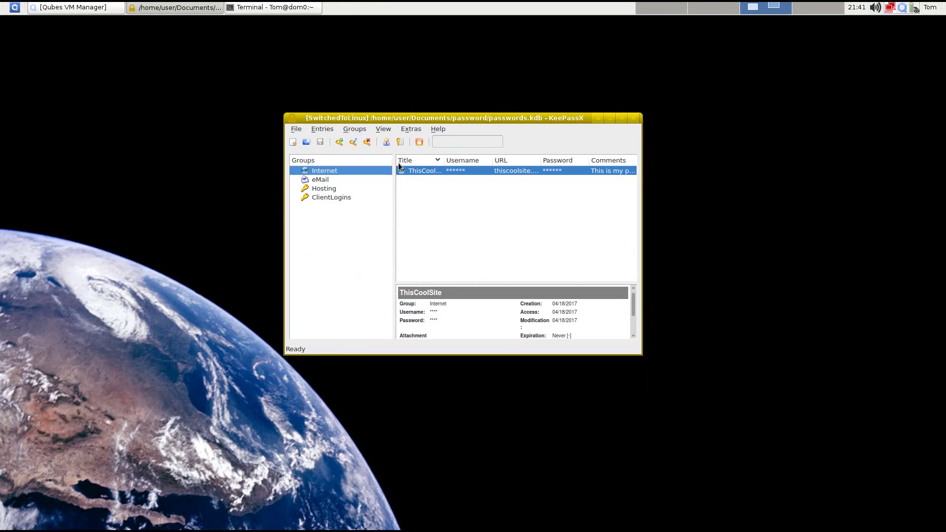
{"action": "left_click", "coordinate": [632, 119]}
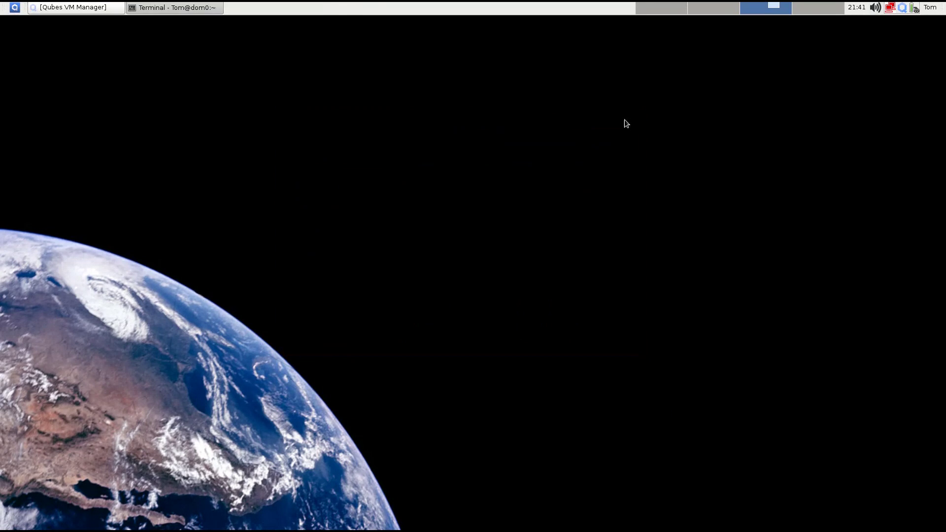
- Launch KeePassX in the SwitchedToLinux domain and unlock the passwords database with its master password
{"action": "left_click", "coordinate": [14, 7]}
{"action": "mouse_move", "coordinate": [88, 99]}
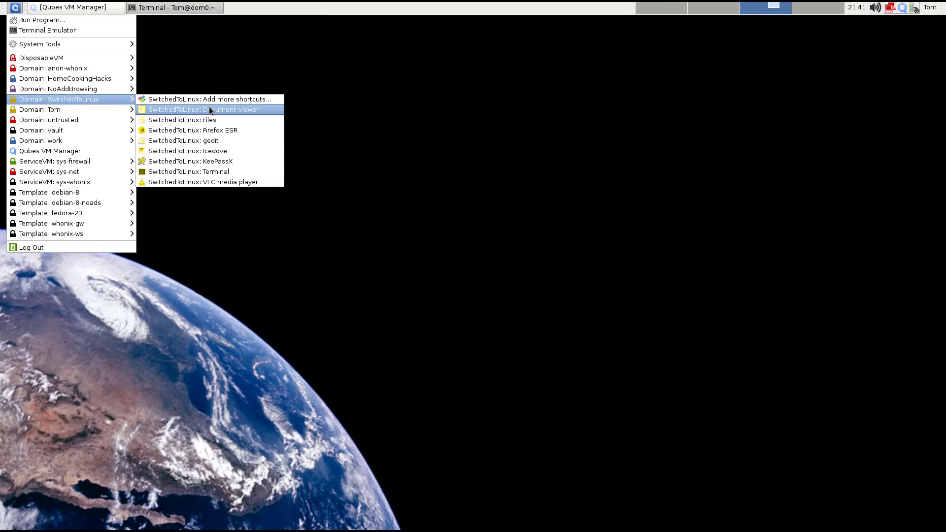
{"action": "left_click", "coordinate": [212, 161]}
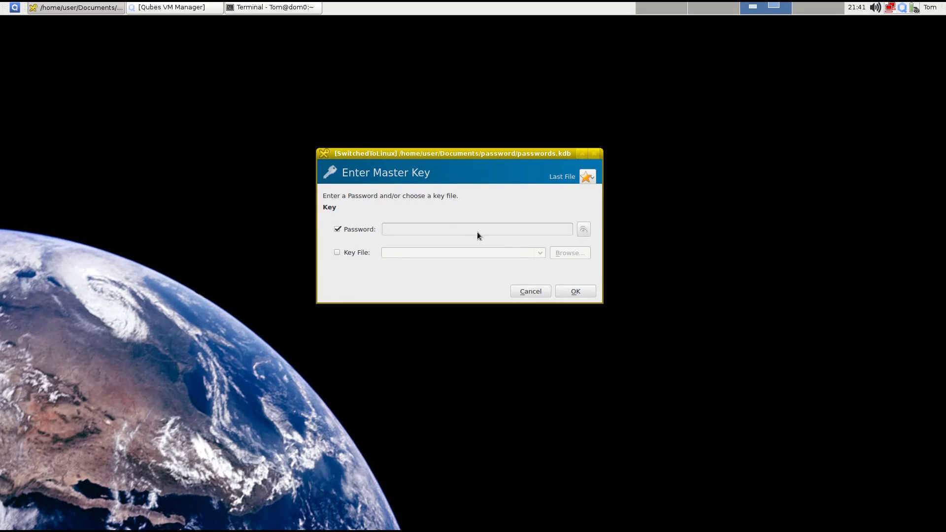
{"action": "type", "text": "*******"}
{"action": "left_click", "coordinate": [570, 291]}
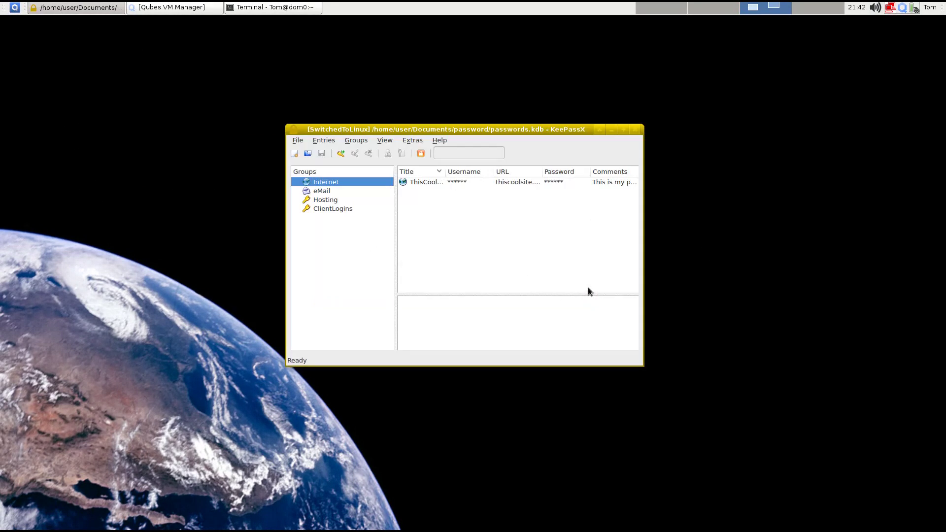
- Enlarge the KeePassX window and its entry details area, and show the full details of the ThisCoolSite entry
{"action": "left_click", "coordinate": [422, 182]}
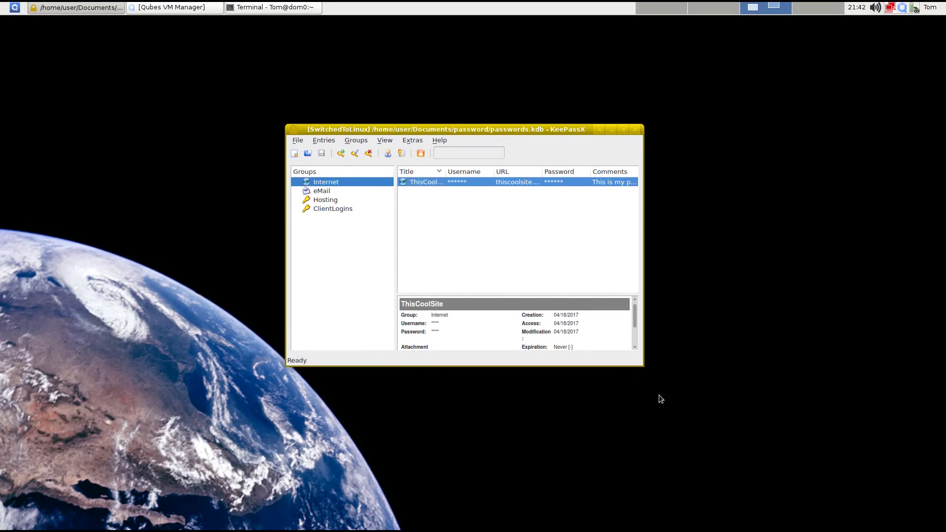
{"action": "left_click_drag", "start_coordinate": [640, 364], "coordinate": [723, 457]}
{"action": "left_click", "coordinate": [525, 335]}
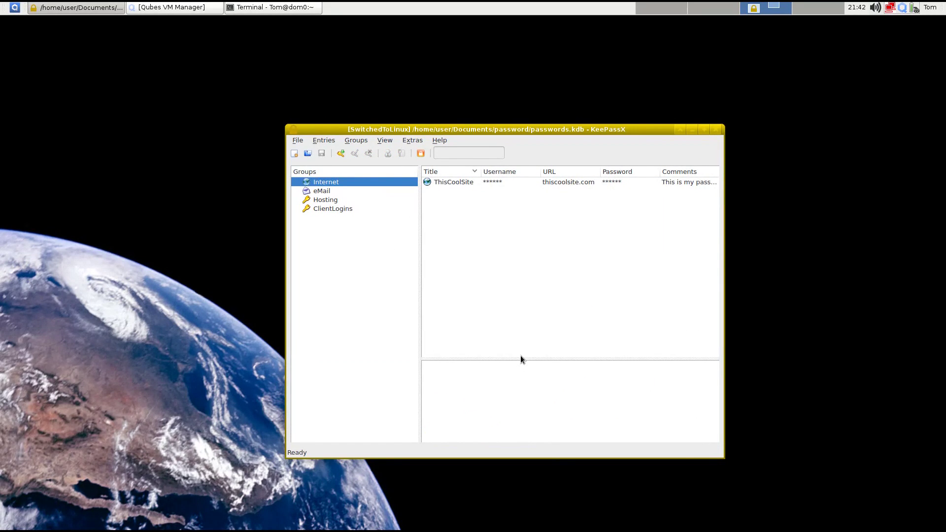
{"action": "left_click_drag", "start_coordinate": [520, 359], "coordinate": [523, 310]}
{"action": "left_click", "coordinate": [462, 184]}
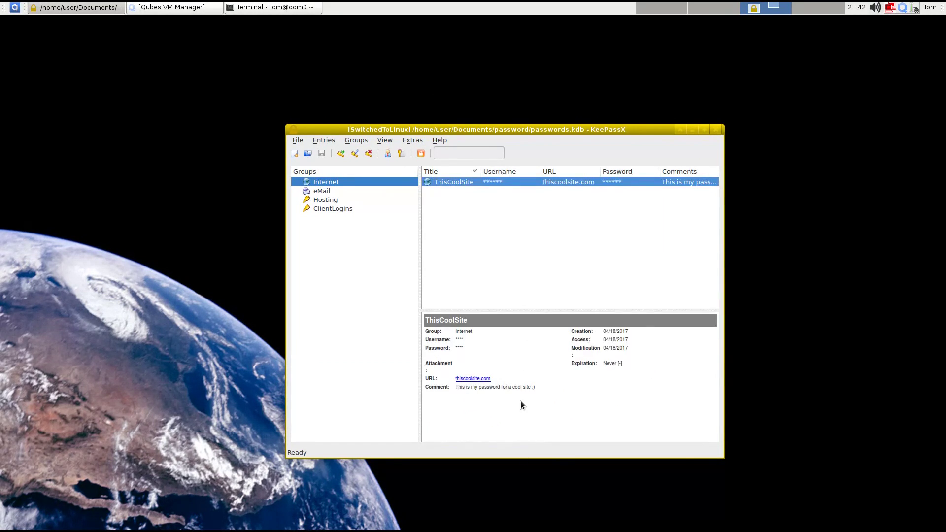
- Copy the ThisCoolSite entry's link and password, and paste the password into the search field
{"action": "right_click", "coordinate": [473, 380]}
{"action": "left_click", "coordinate": [484, 395]}
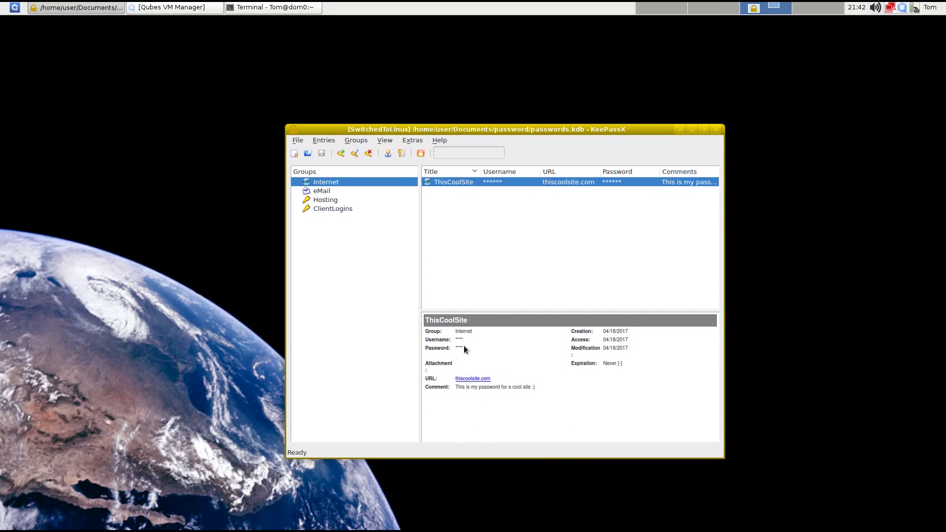
{"action": "left_click", "coordinate": [401, 153]}
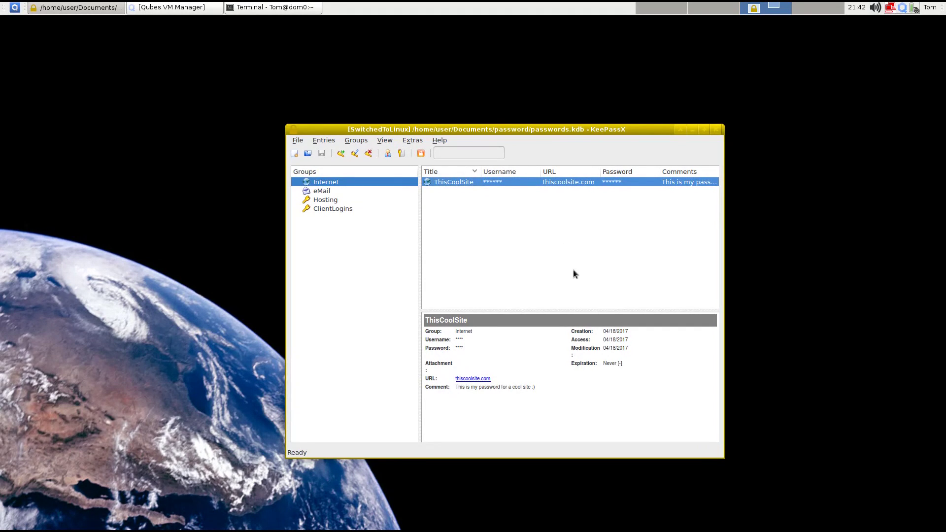
{"action": "left_click", "coordinate": [446, 150]}
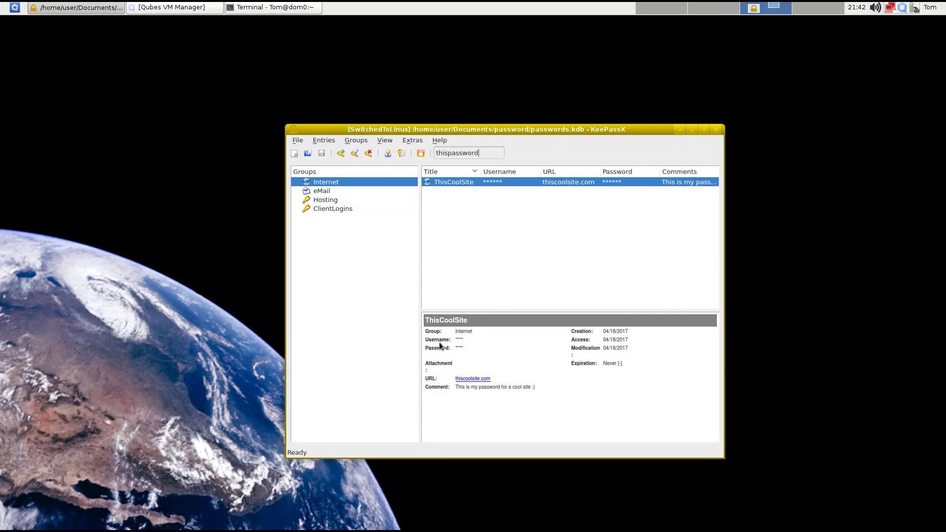
- Replace the text in the search field with fghfxghnfghfgh
{"action": "mouse_move", "coordinate": [453, 349]}
{"action": "left_mouse_down"}
{"action": "mouse_move", "coordinate": [428, 348]}
{"action": "mouse_move", "coordinate": [458, 350]}
{"action": "left_mouse_up"}
{"action": "left_click", "coordinate": [450, 351]}
{"action": "double_click", "coordinate": [493, 157]}
{"action": "type", "text": "fghfxghnfghfgh"}
{"action": "double_click", "coordinate": [493, 155]}
{"action": "left_click", "coordinate": [488, 232]}
{"action": "left_click", "coordinate": [491, 156]}
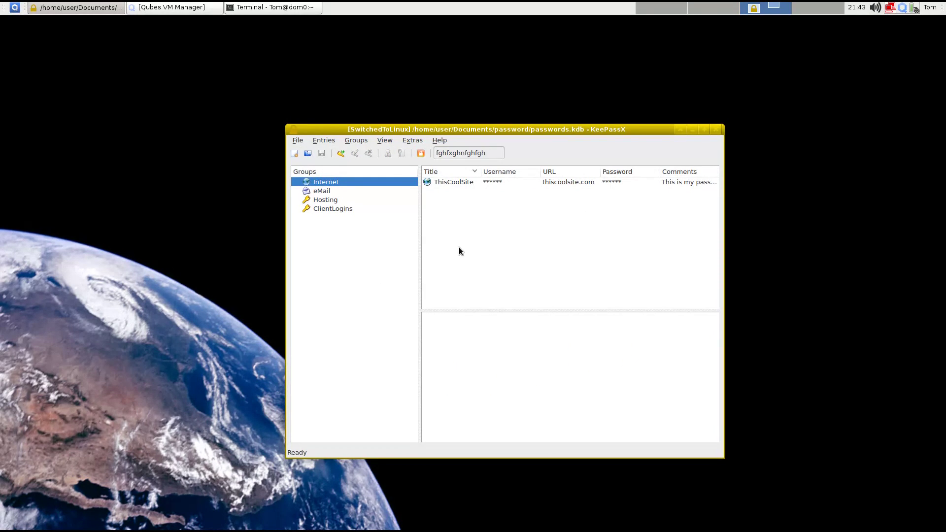
- Clear the search text and close KeePassX
{"action": "key", "text": "BackSpace"}
{"action": "key", "text": "BackSpace"}
{"action": "key", "text": "BackSpace"}
{"action": "key", "text": "BackSpace"}
{"action": "key", "text": "BackSpace"}
{"action": "key", "text": "BackSpace"}
{"action": "key", "text": "BackSpace"}
{"action": "key", "text": "BackSpace"}
{"action": "key", "text": "BackSpace"}
{"action": "key", "text": "BackSpace"}
{"action": "key", "text": "BackSpace"}
{"action": "key", "text": "BackSpace"}
{"action": "key", "text": "BackSpace"}
{"action": "key", "text": "BackSpace"}
{"action": "left_click", "coordinate": [15, 8]}
{"action": "left_click", "coordinate": [302, 54]}
{"action": "left_click", "coordinate": [717, 132]}
- Launch Firefox ESR in the SwitchedToLinux domain and another instance in the HomeCookingHacks domain
{"action": "left_click", "coordinate": [15, 7]}
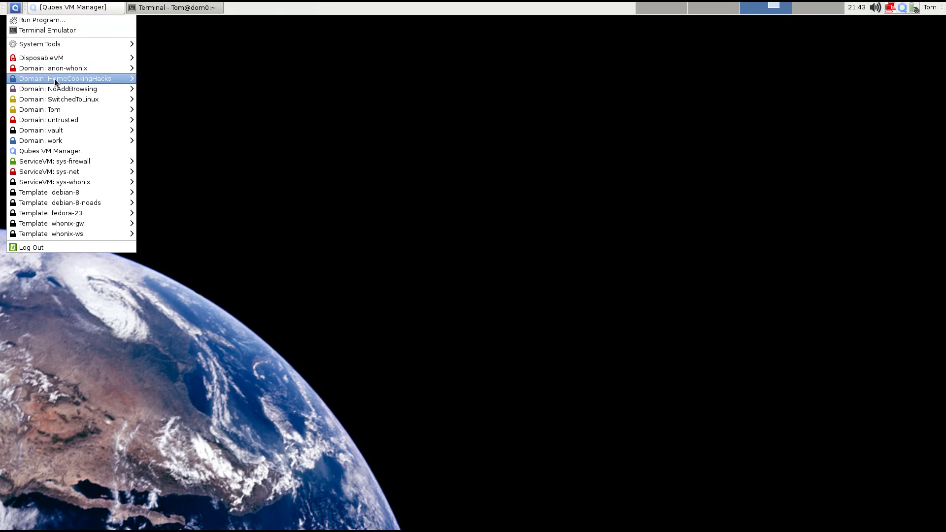
{"action": "mouse_move", "coordinate": [67, 99]}
{"action": "left_click", "coordinate": [230, 128]}
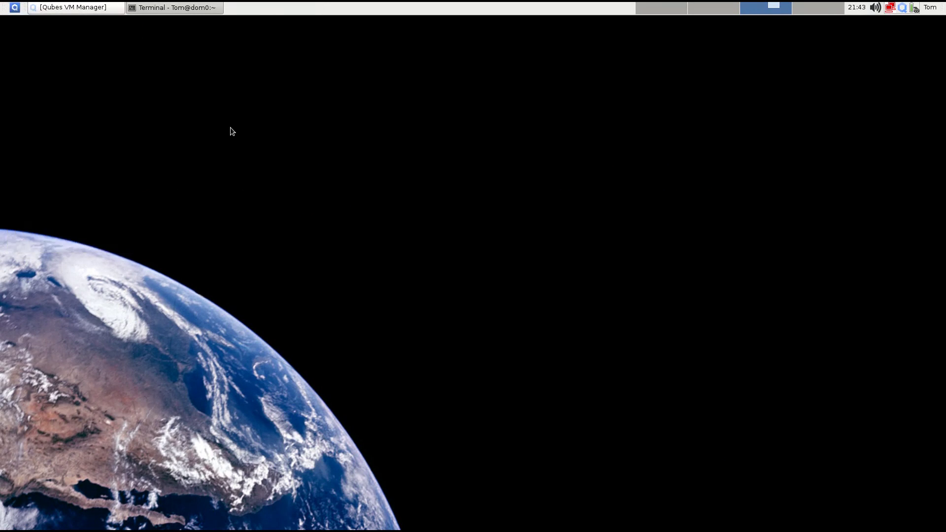
{"action": "left_click", "coordinate": [15, 7]}
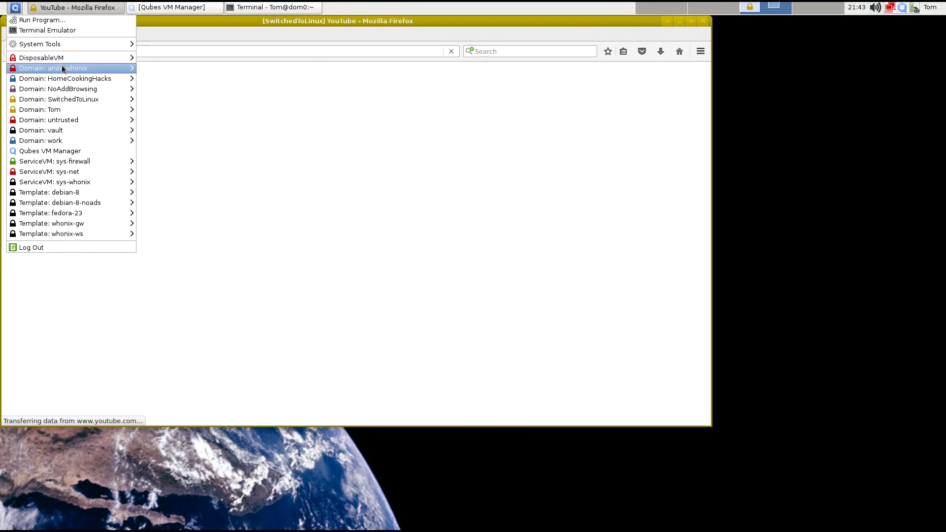
{"action": "mouse_move", "coordinate": [69, 78]}
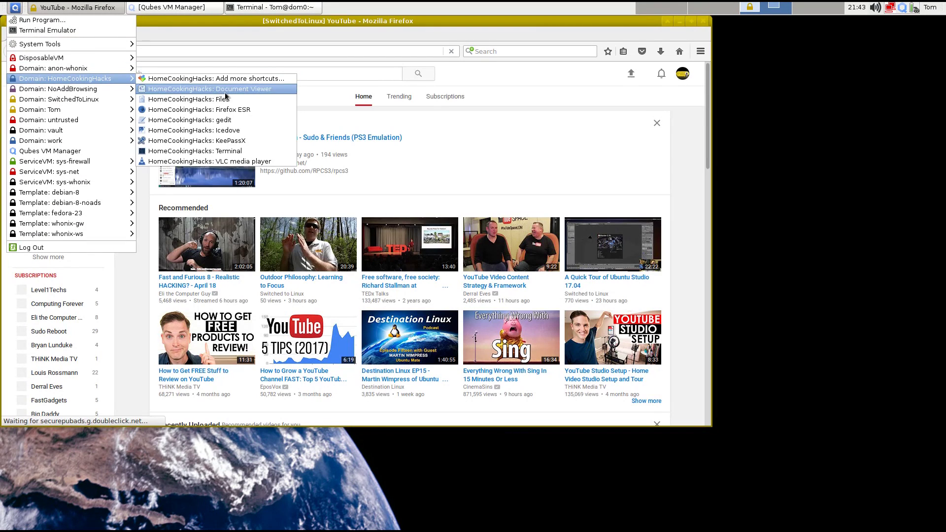
{"action": "left_click", "coordinate": [228, 110]}
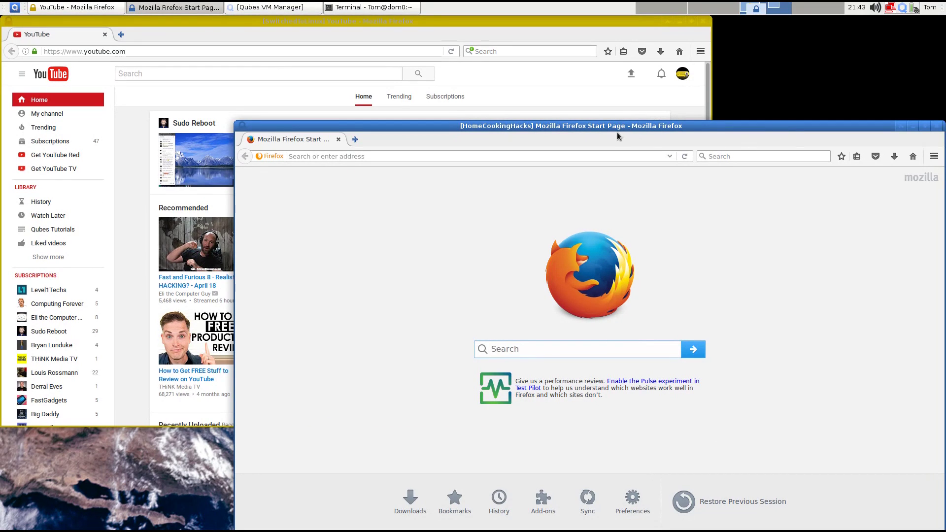
- Search for youtube in the HomeCookingHacks Firefox, open the YouTube site and close the search results tab
{"action": "left_click", "coordinate": [537, 138]}
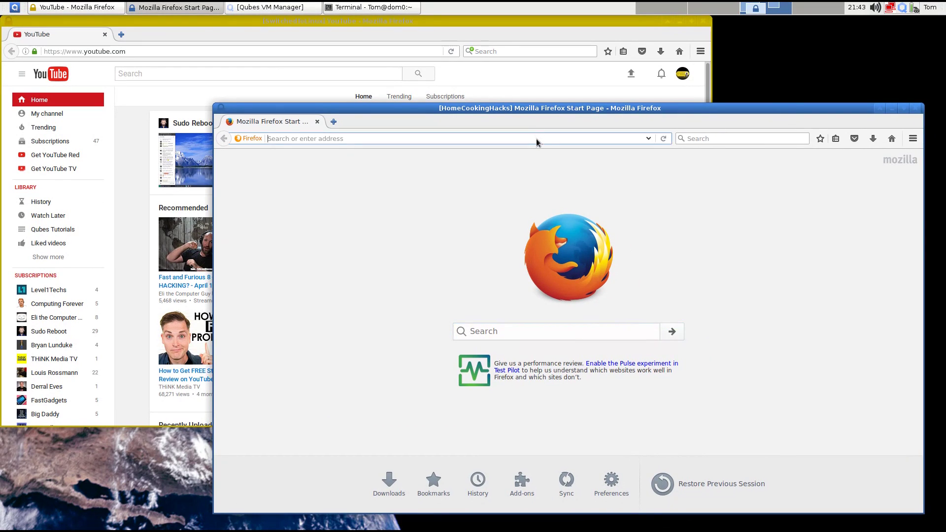
{"action": "type", "text": "you"}
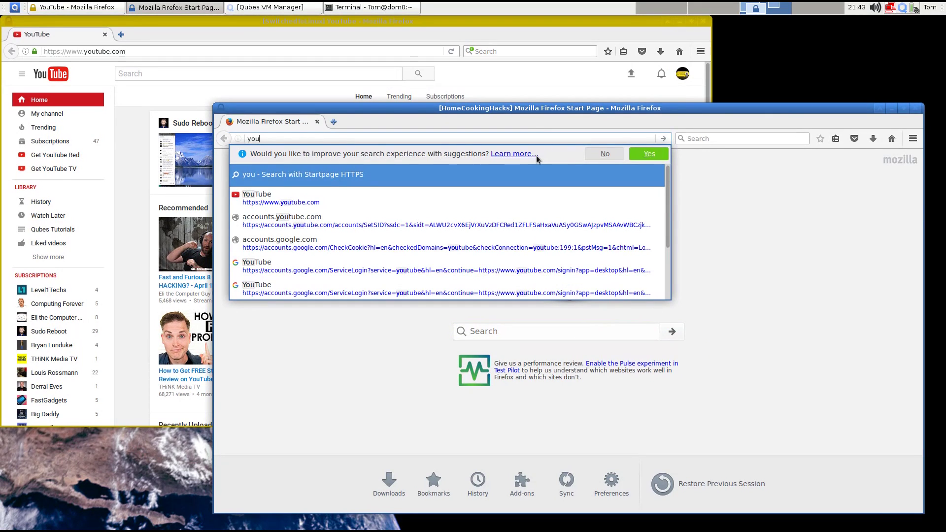
{"action": "type", "text": "tube"}
{"action": "key", "text": "Return"}
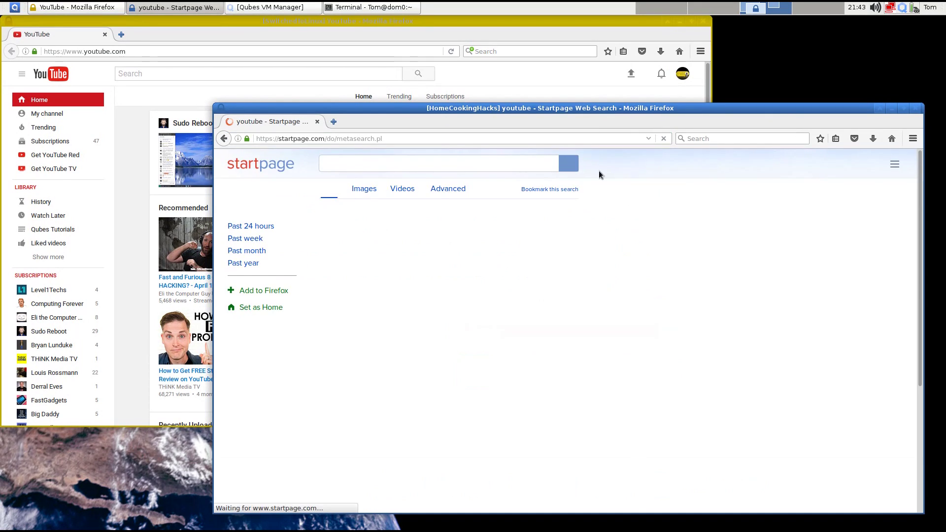
{"action": "left_click", "coordinate": [351, 213]}
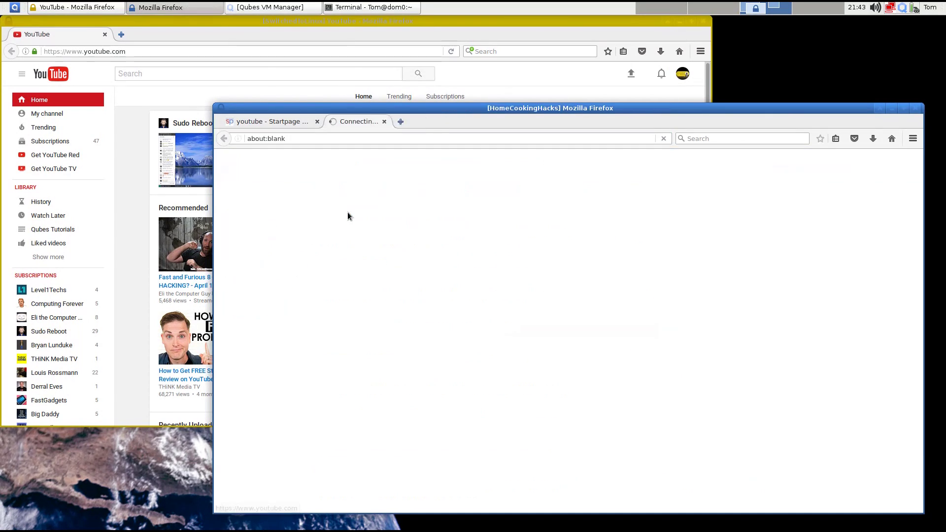
{"action": "left_click", "coordinate": [318, 122]}
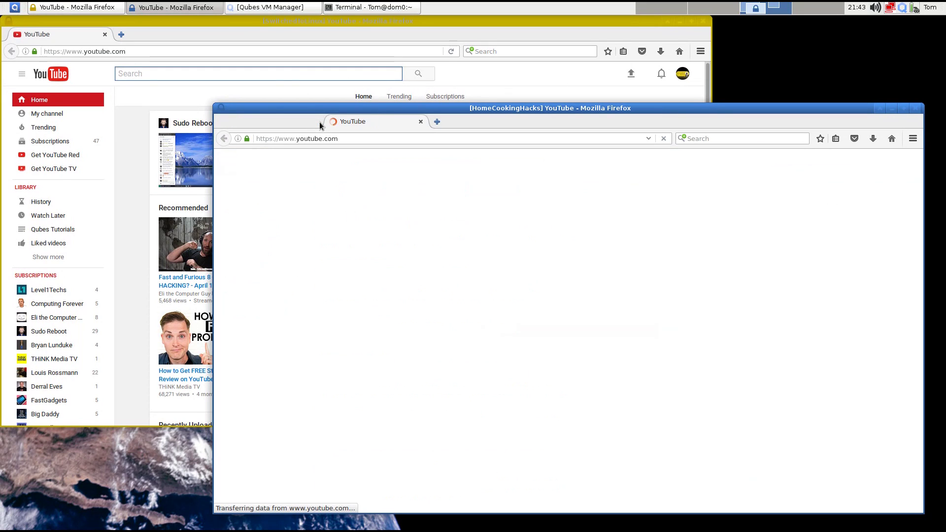
- Make the current YouTube page the home page of the HomeCookingHacks Firefox and close its preferences
{"action": "left_click", "coordinate": [913, 138]}
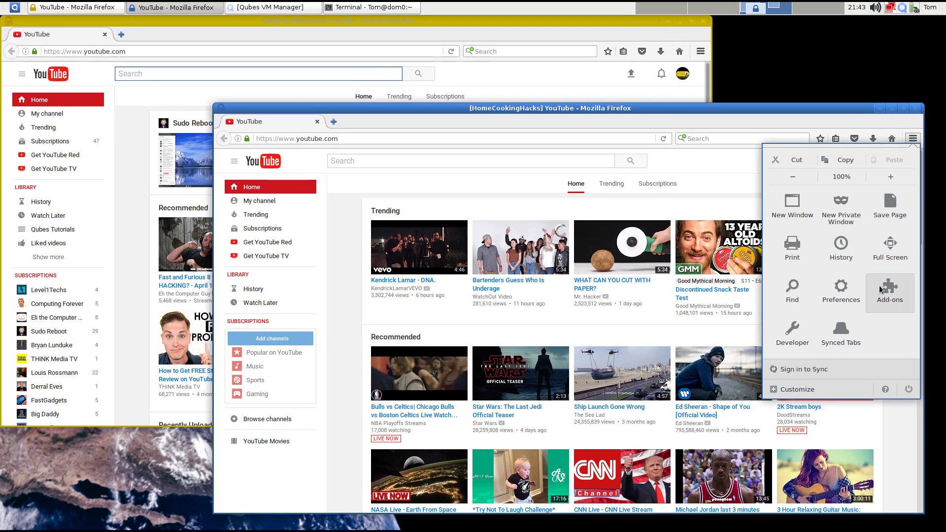
{"action": "left_click", "coordinate": [840, 290]}
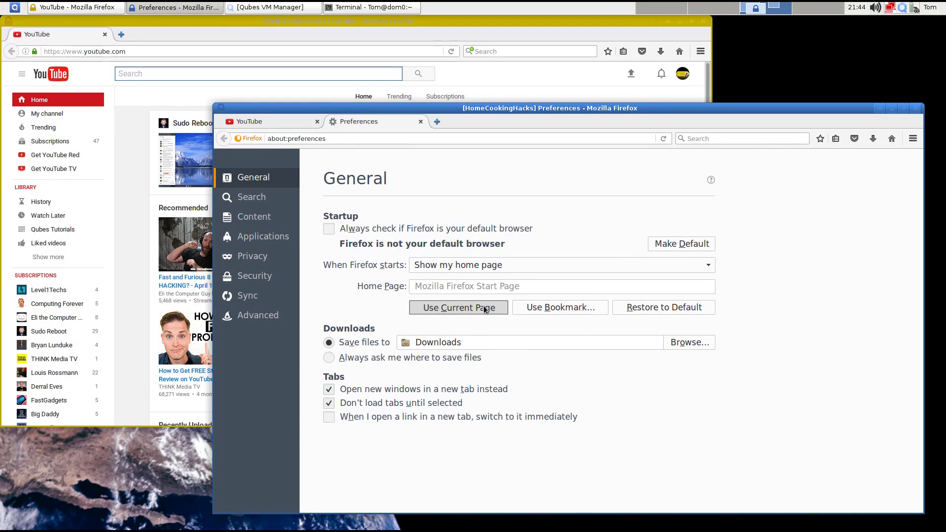
{"action": "left_click", "coordinate": [484, 308]}
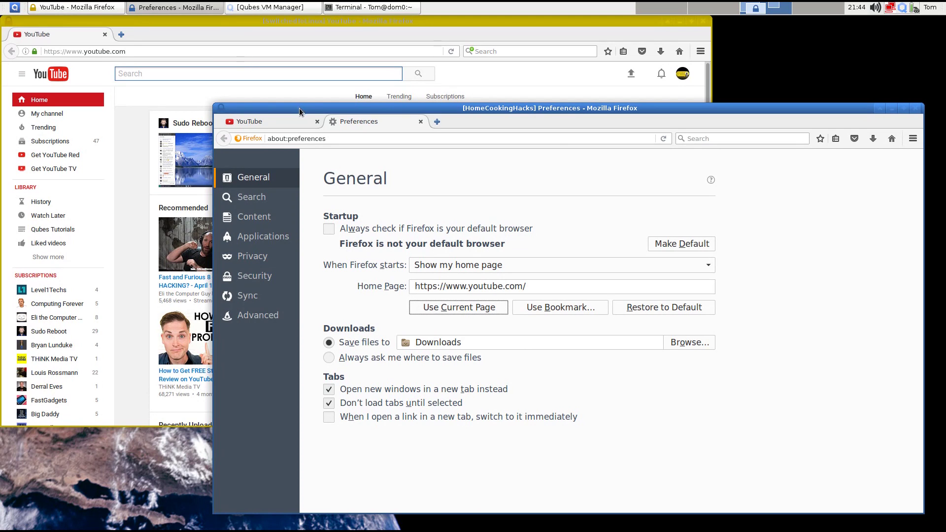
{"action": "left_click", "coordinate": [421, 122]}
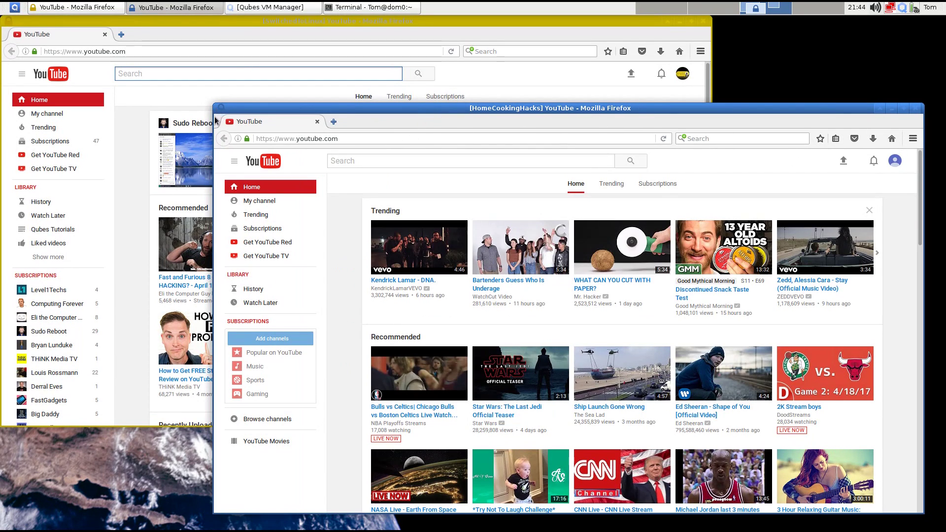
- Tile the two Firefox windows side by side, SwitchedToLinux on the left half and HomeCookingHacks on the right
{"action": "left_click_drag", "start_coordinate": [221, 109], "coordinate": [435, 176]}
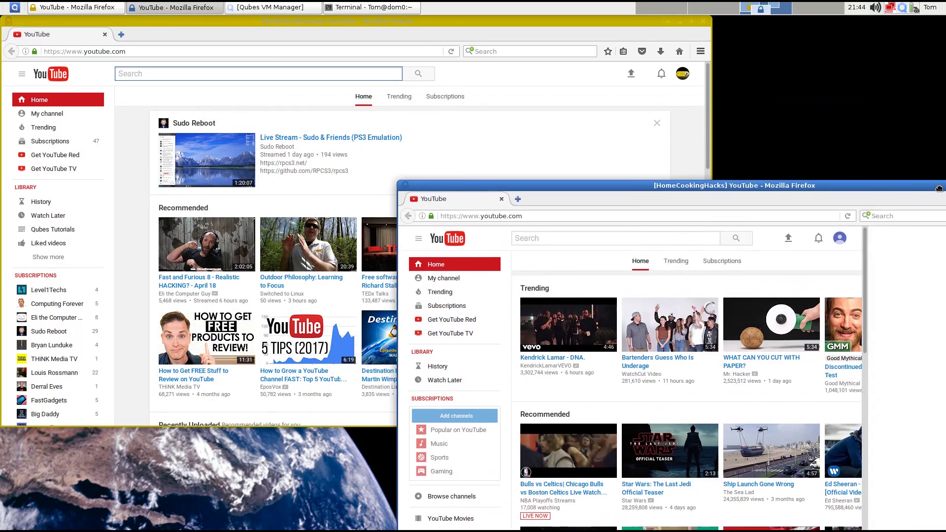
{"action": "key", "text": "super+Right"}
{"action": "left_click", "coordinate": [429, 20]}
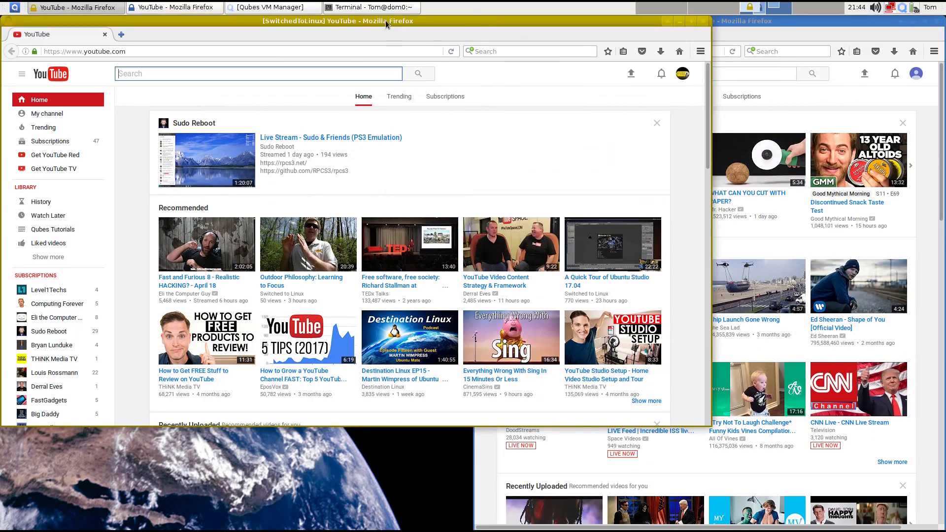
{"action": "key", "text": "super+Left"}
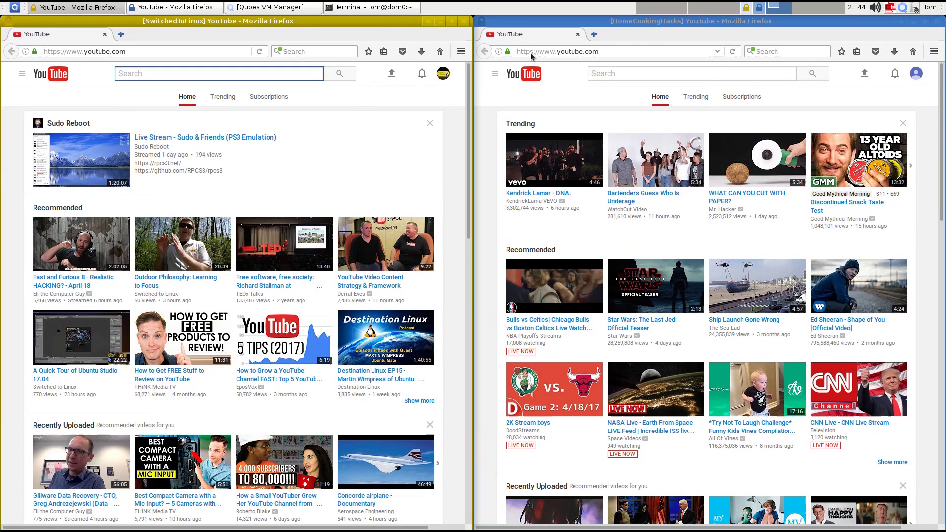
- Check which YouTube account is signed in within each of the two Firefox windows
{"action": "left_click", "coordinate": [444, 74]}
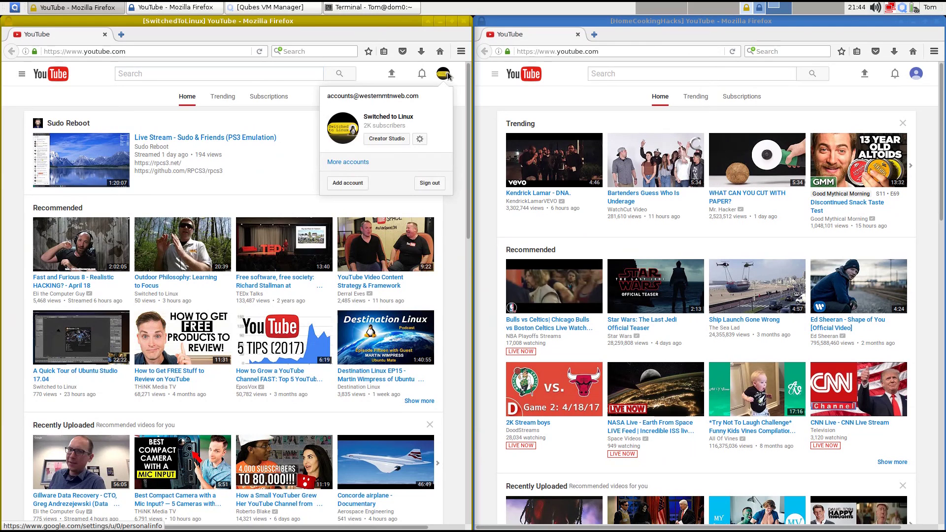
{"action": "left_click", "coordinate": [916, 74]}
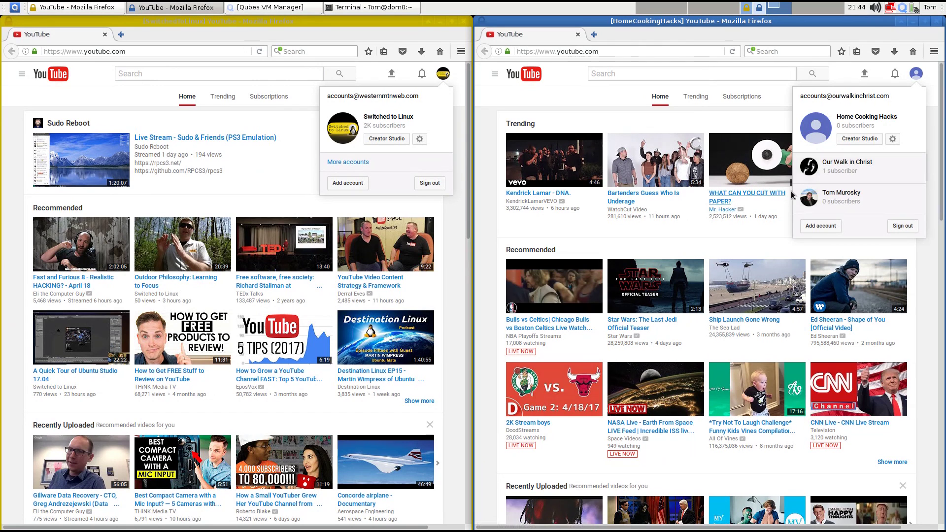
{"action": "left_click", "coordinate": [917, 74]}
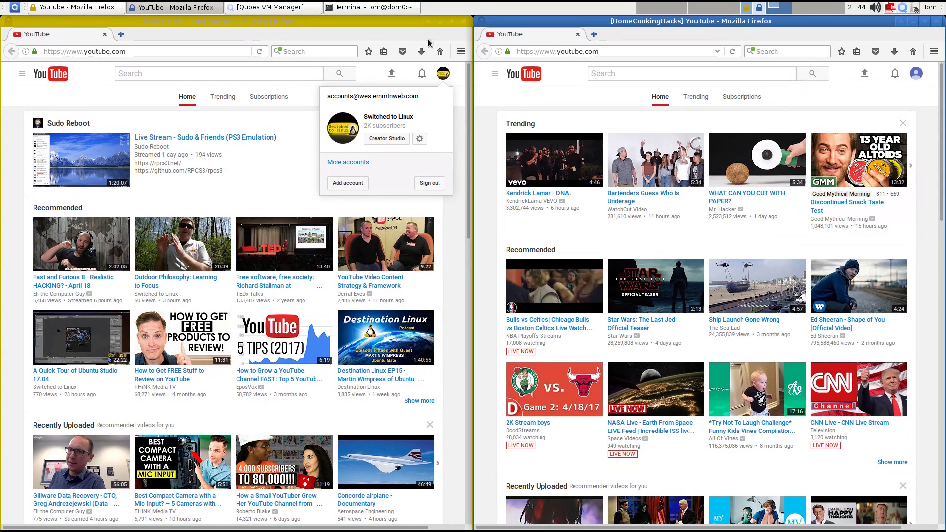
{"action": "left_click", "coordinate": [452, 81]}
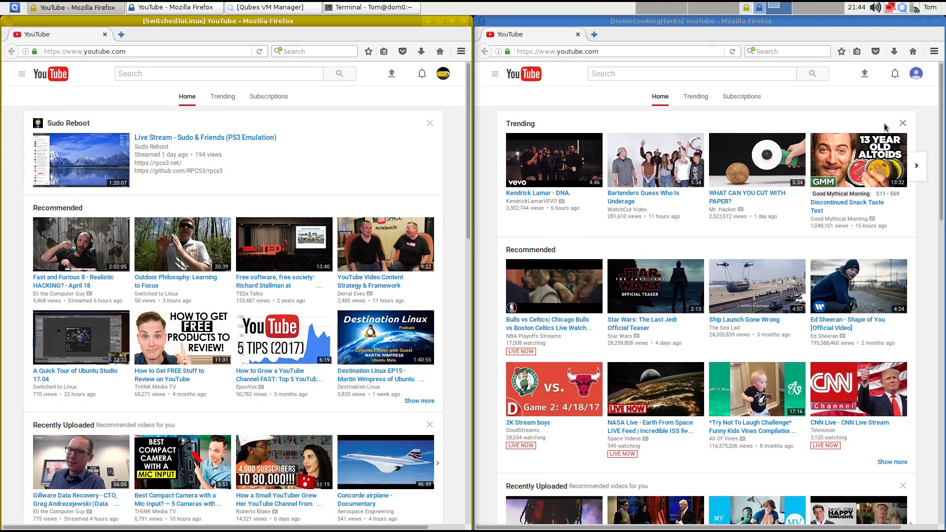
- Launch Firefox ESR in the domain named after the account owner and search the web for something
{"action": "left_click", "coordinate": [14, 7]}
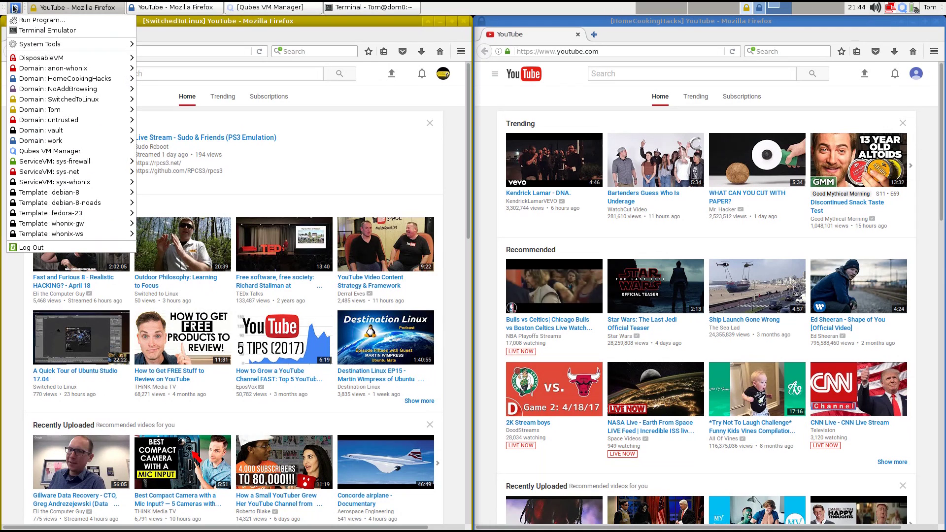
{"action": "mouse_move", "coordinate": [84, 114]}
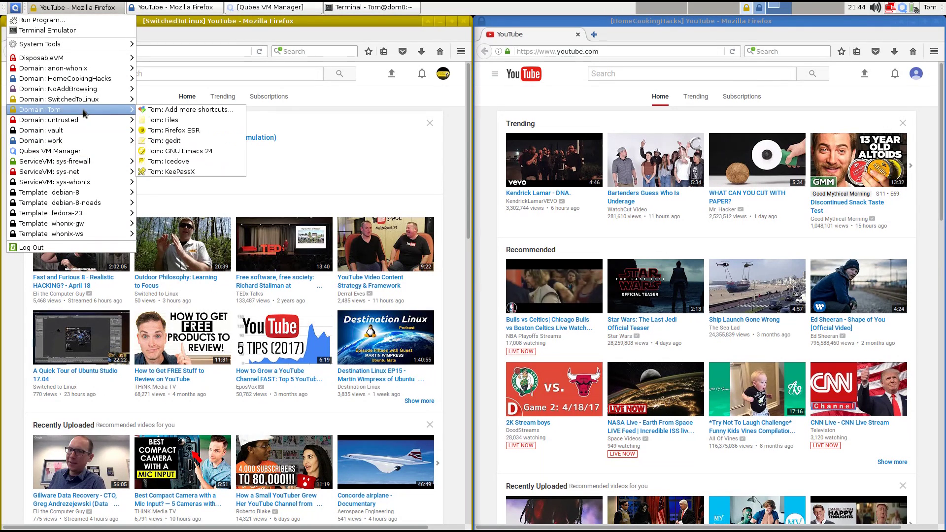
{"action": "left_click", "coordinate": [170, 130]}
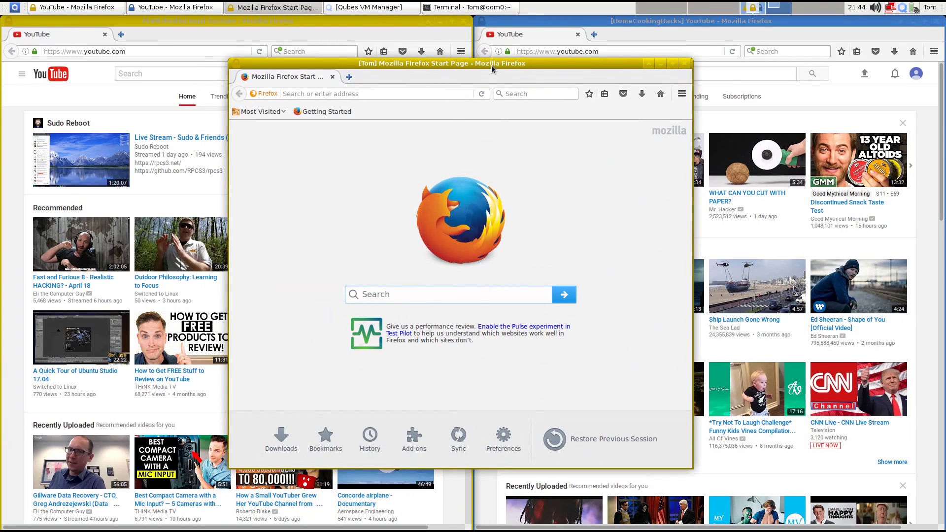
{"action": "left_click_drag", "start_coordinate": [492, 69], "coordinate": [529, 63]}
{"action": "left_click", "coordinate": [482, 93]}
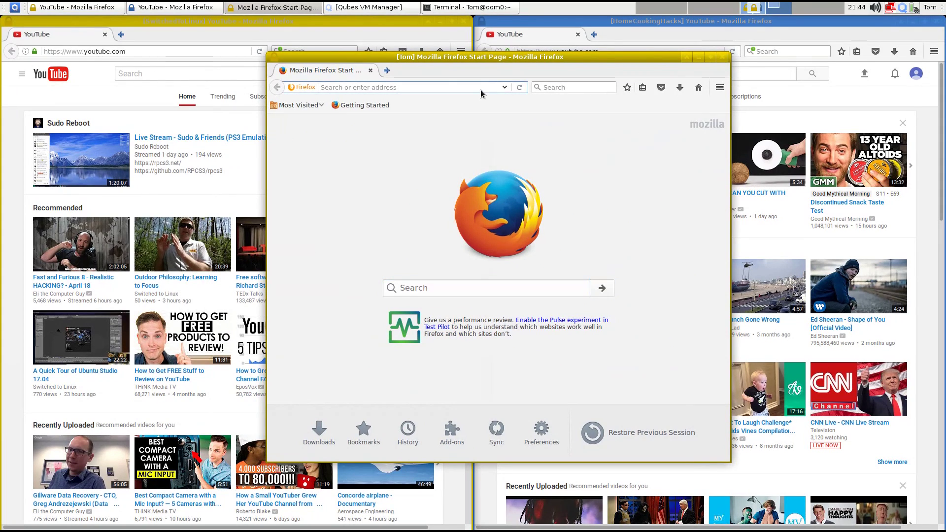
{"action": "type", "text": "s"}
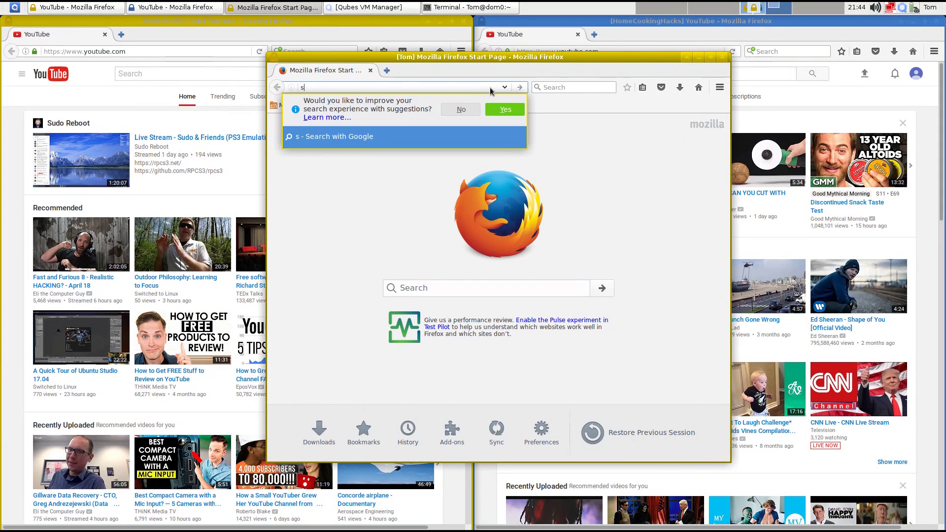
{"action": "type", "text": "omething"}
{"action": "key", "text": "Return"}
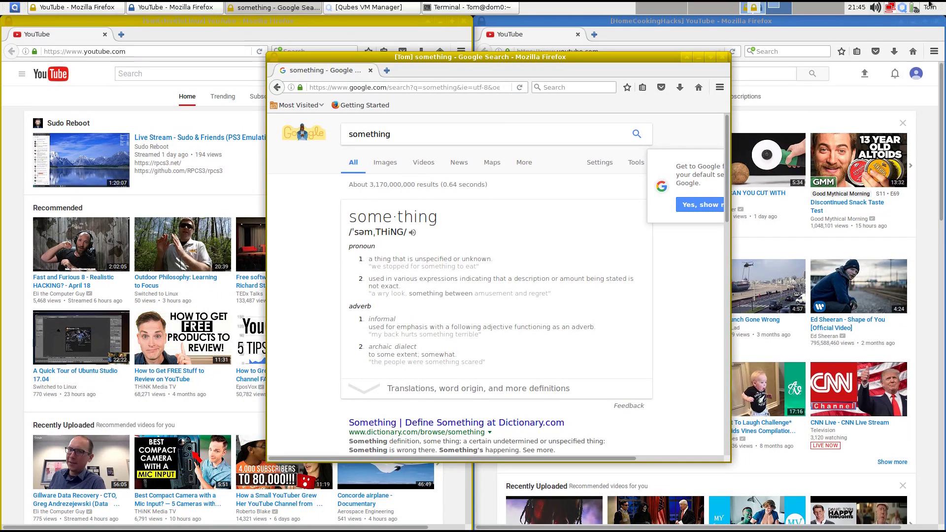
- Close all three Firefox windows to return to the empty desktop
{"action": "left_click", "coordinate": [718, 58]}
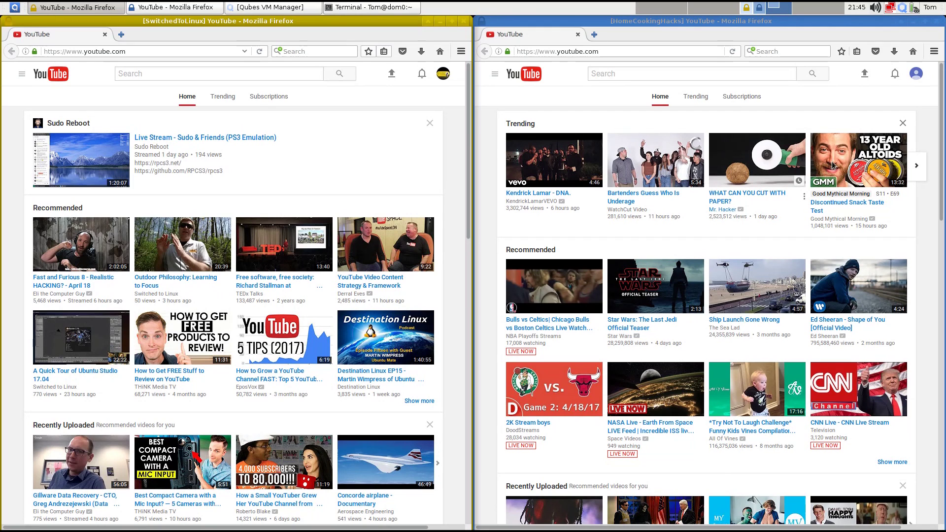
{"action": "left_click", "coordinate": [464, 22]}
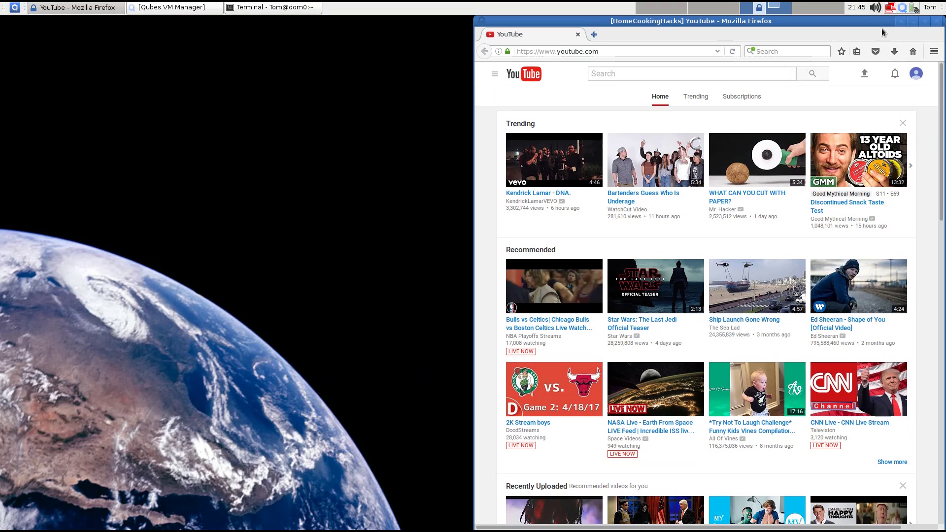
{"action": "left_click", "coordinate": [938, 23]}
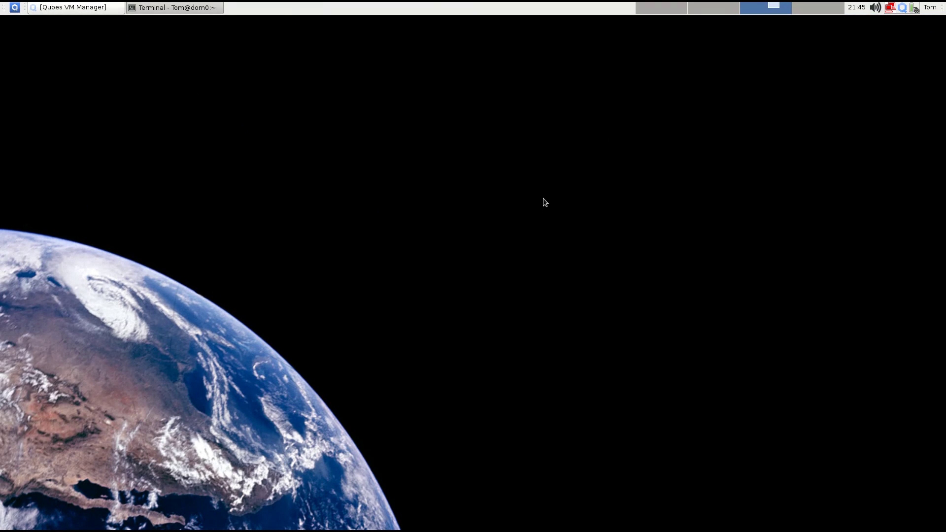